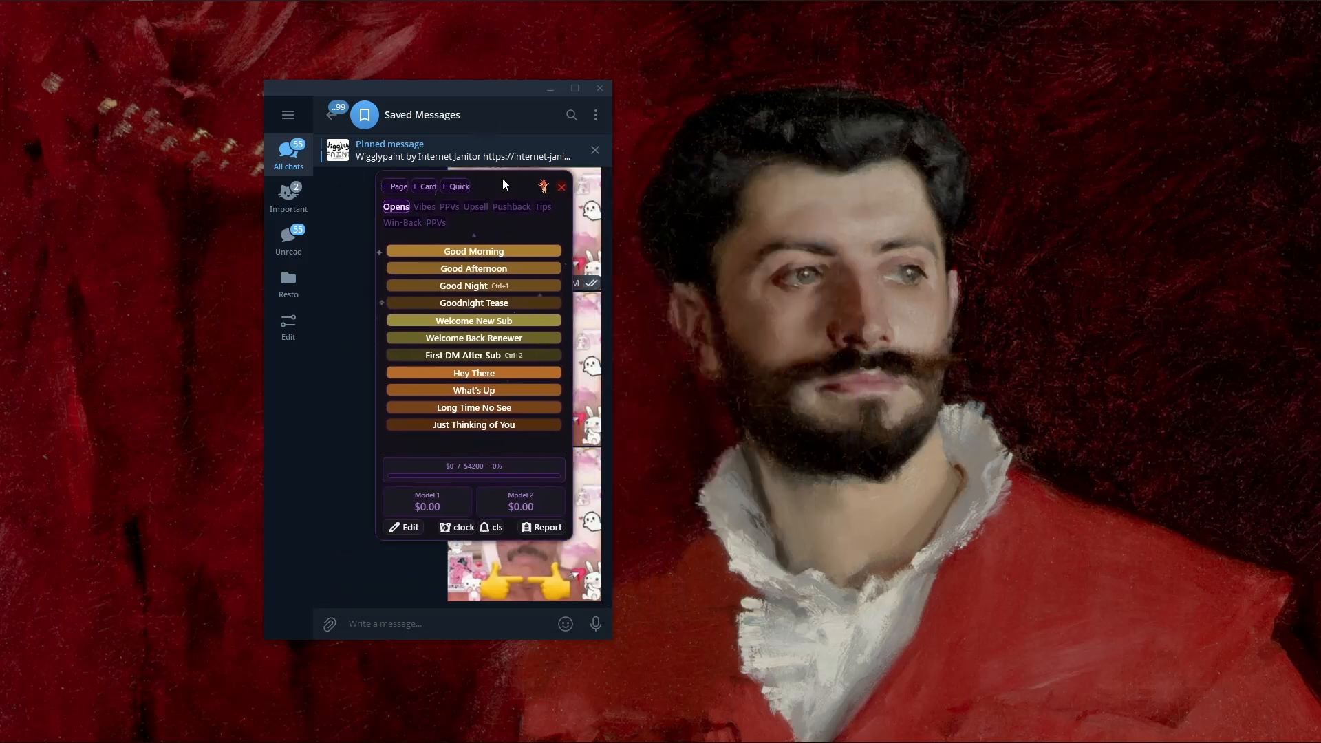
Toggle the message card panel off and on, place it beside the chat window and make it slightly taller
key(F1)
key(F1)
mouse_move(853, 452)
mouse_down()
mouse_move(856, 472)
mouse_move(836, 472)
mouse_up()
mouse_move(742, 540)
mouse_down()
mouse_move(752, 401)
mouse_move(755, 548)
mouse_up()
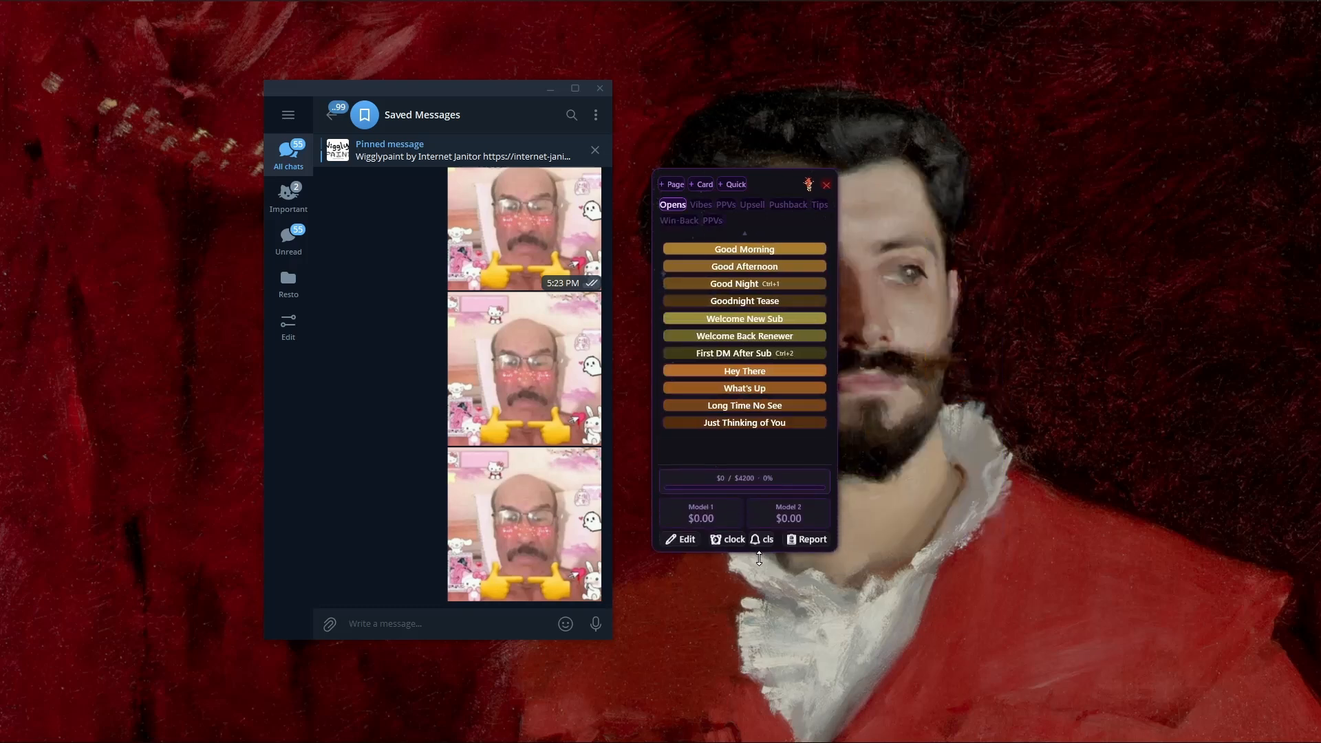
Insert the Good Afternoon, Good Night and Welcome Back Renewer cards into the Saved Messages chat and send them as one message
click(754, 270)
click(755, 282)
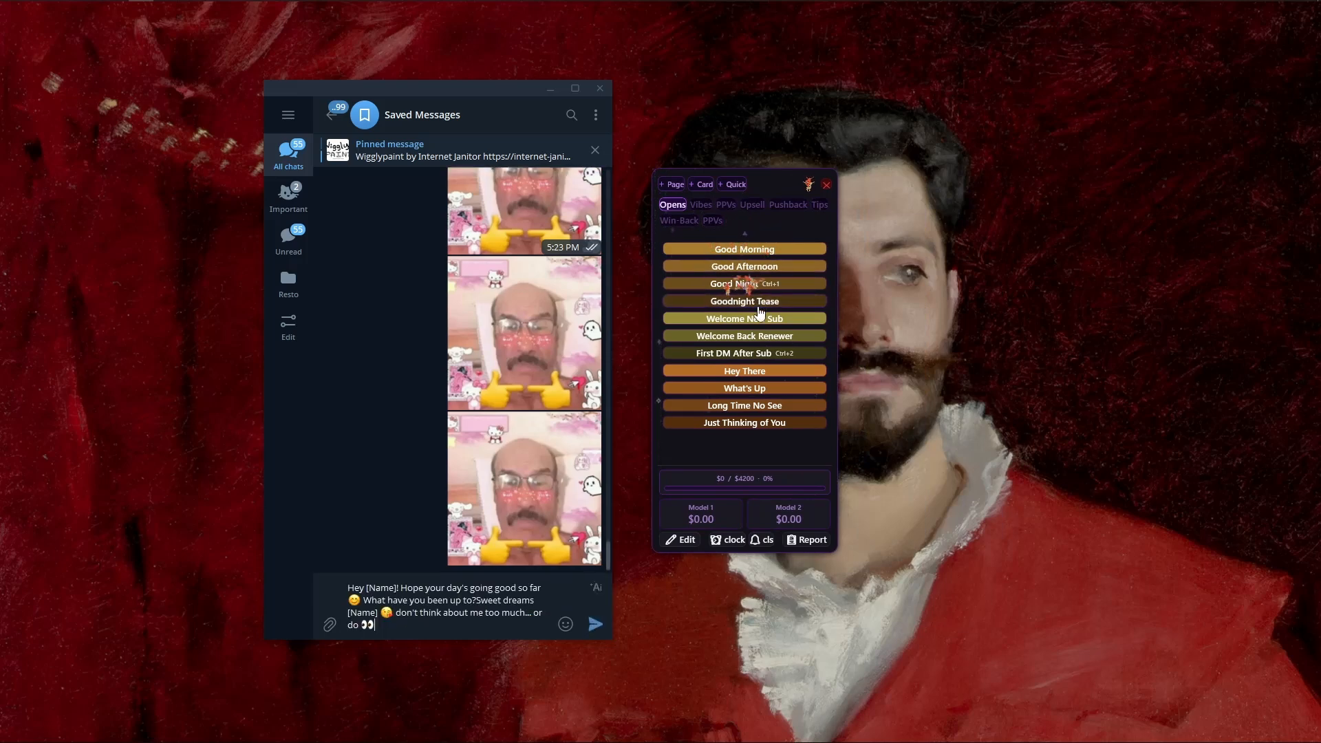
click(762, 340)
key(Return)
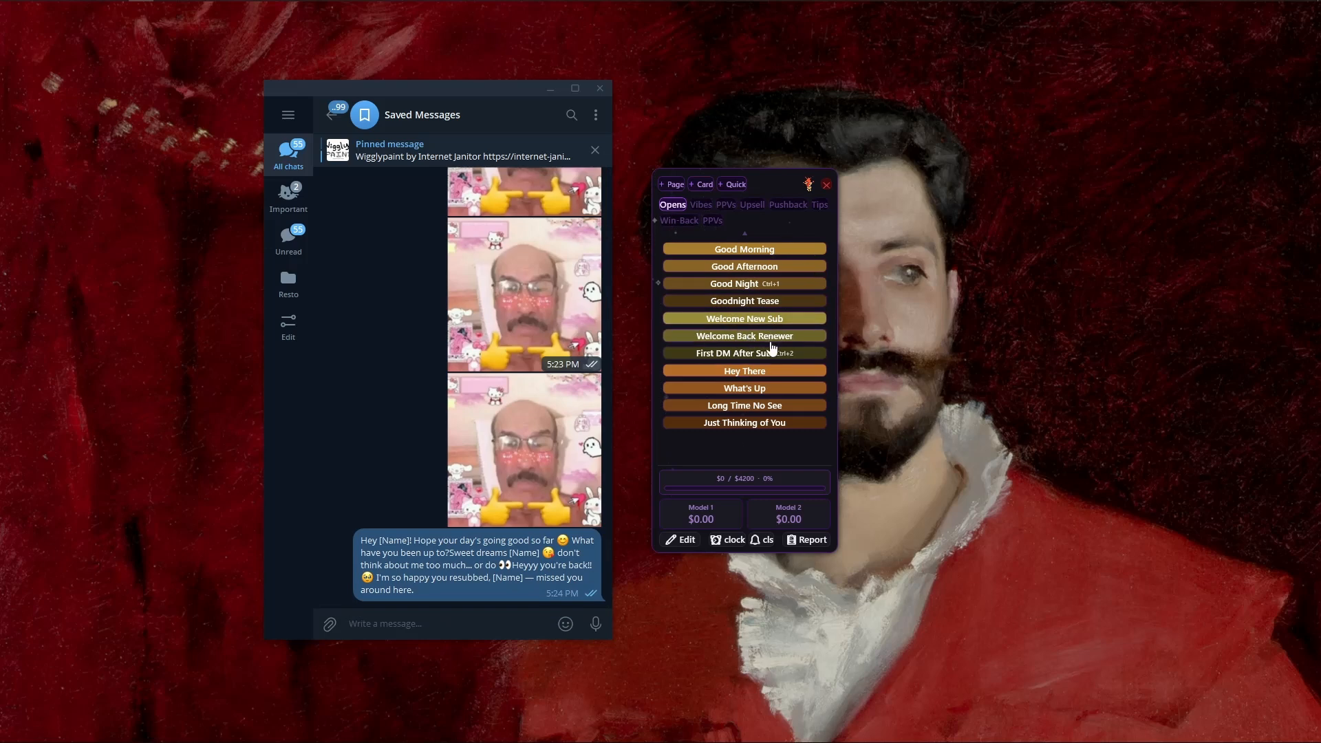
Auto-send the What's Up, Good Afternoon, Welcome New Sub, Long Time No See and Just Thinking of You cards as separate messages
key(ctrl)
ctrl+click(760, 391)
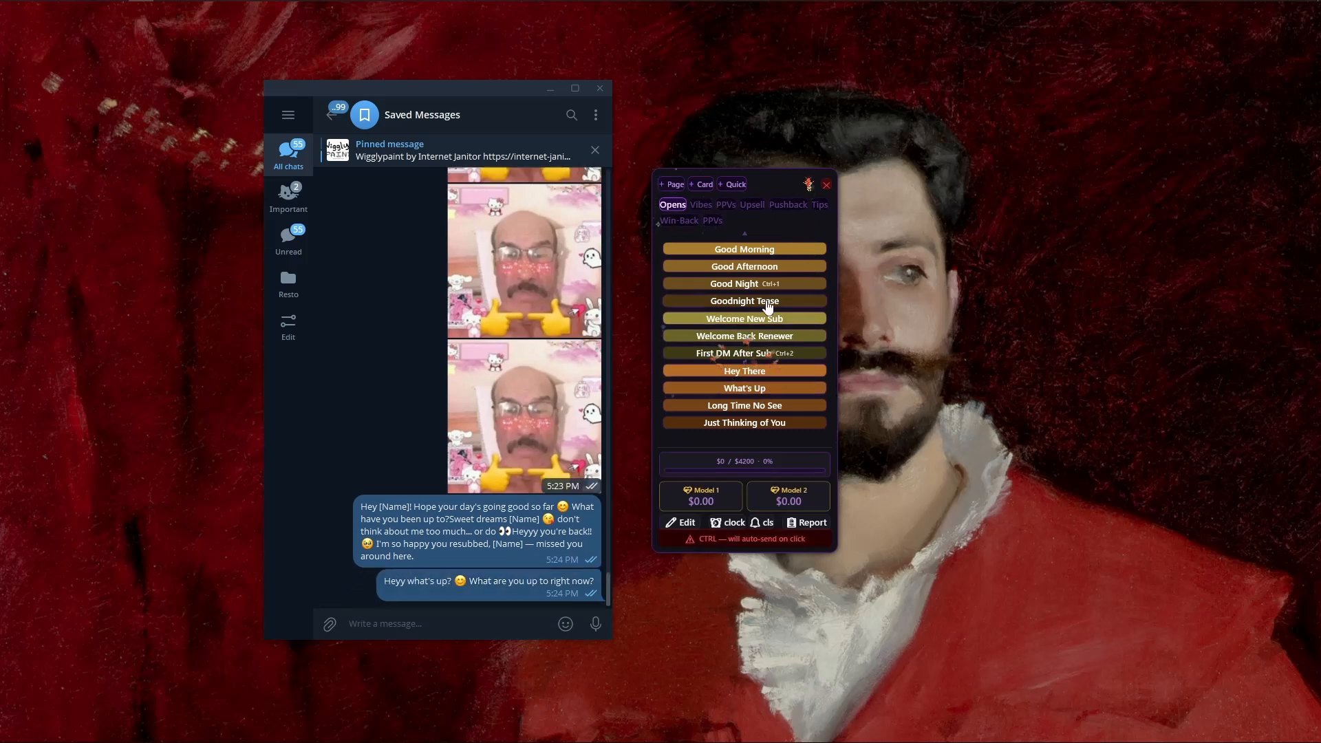
ctrl+click(771, 268)
ctrl+click(780, 320)
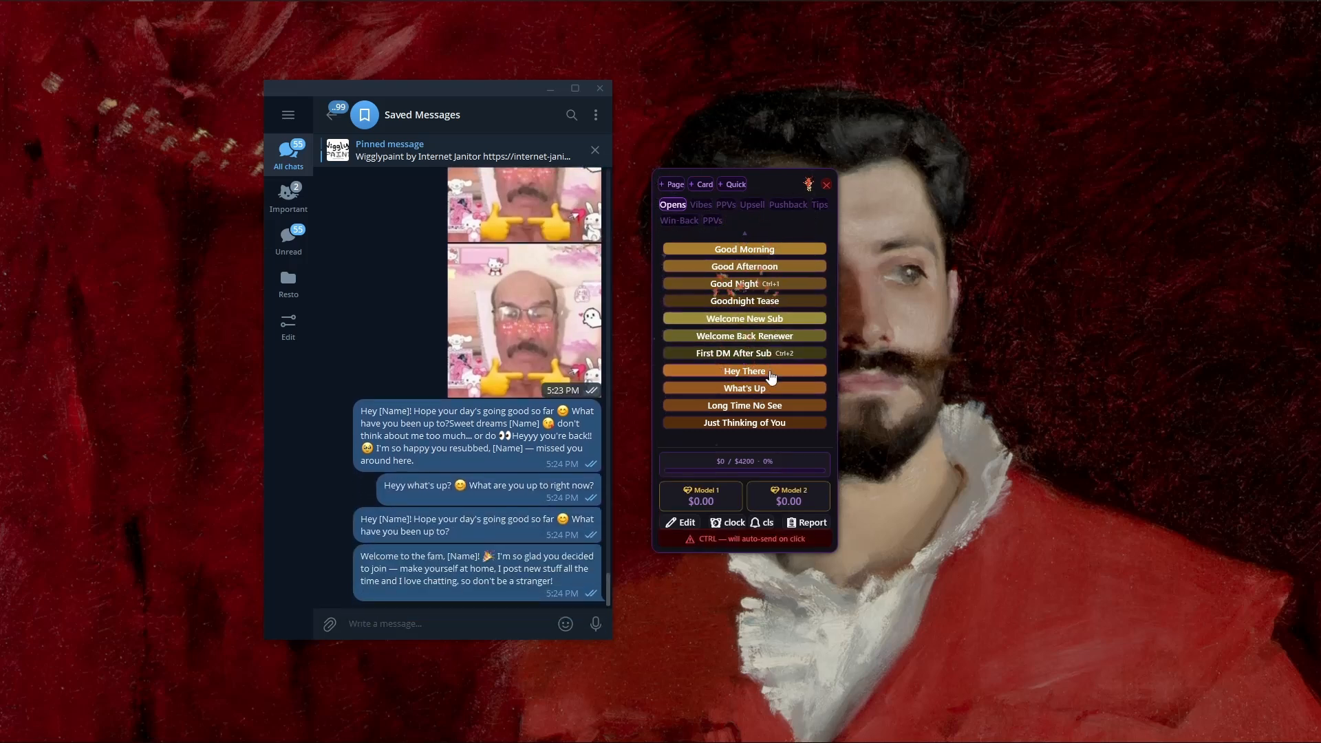
ctrl+click(768, 423)
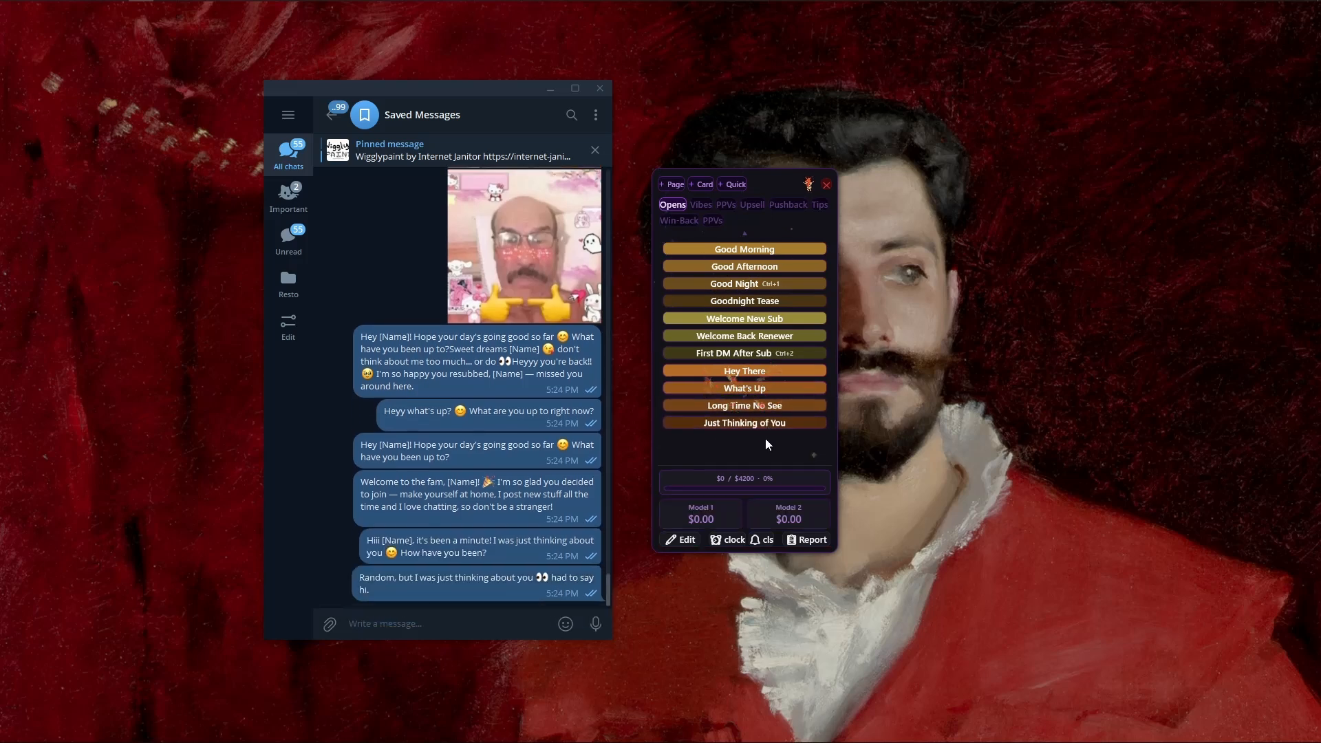
Record a sale of $88.88 for Model 1 and a sale of $28.88 for Model 2
click(712, 517)
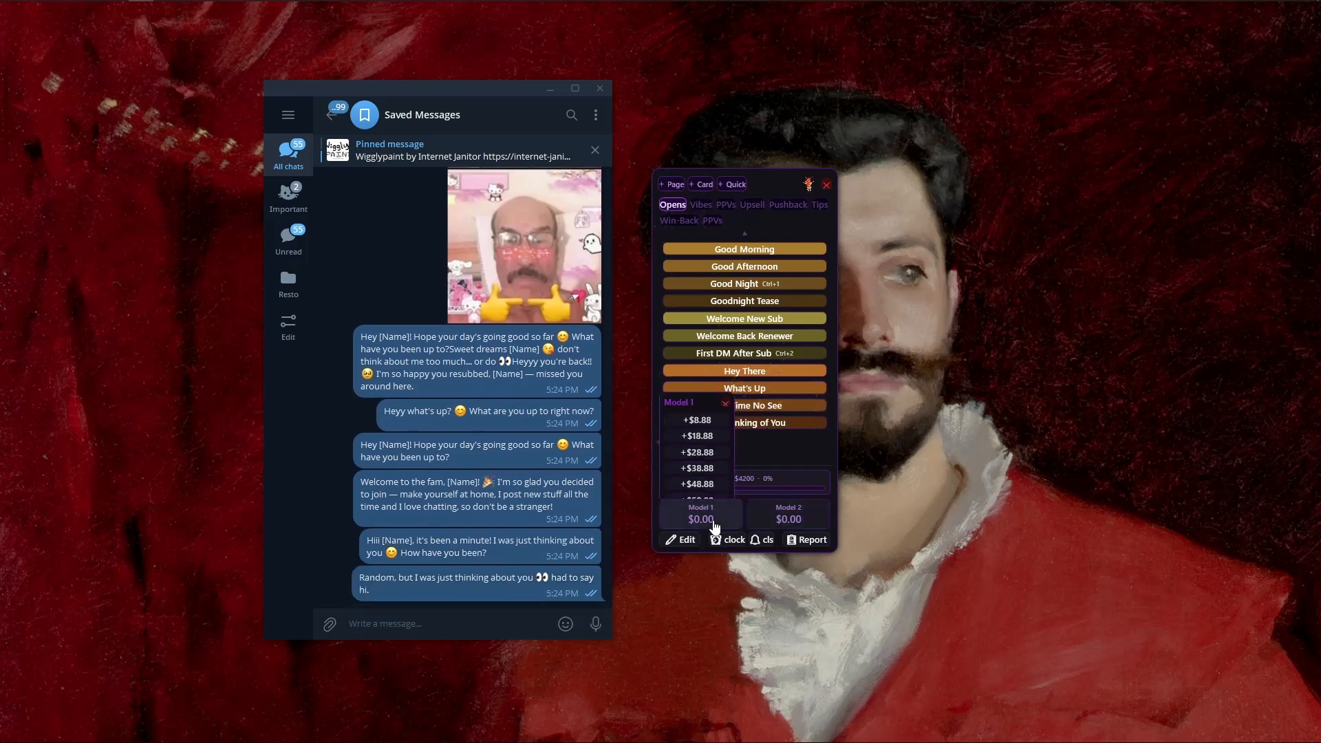
click(712, 421)
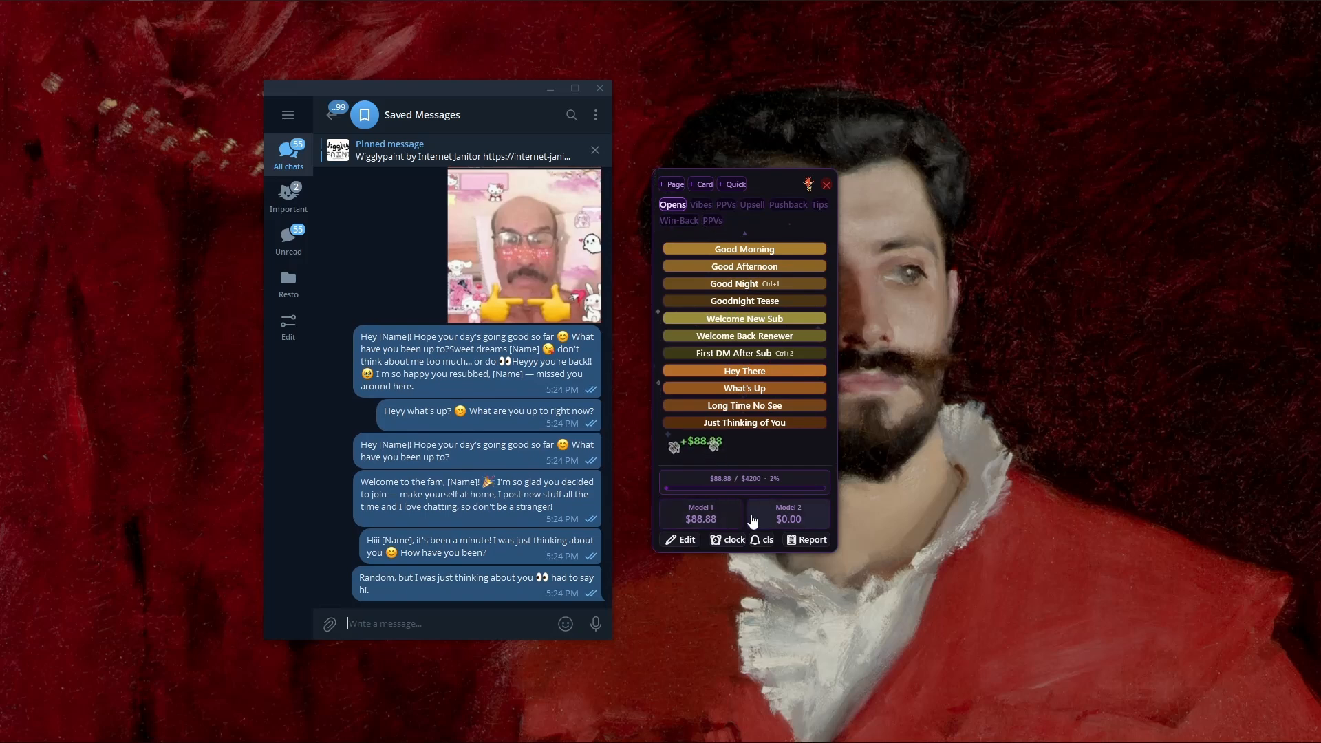
click(788, 519)
click(793, 340)
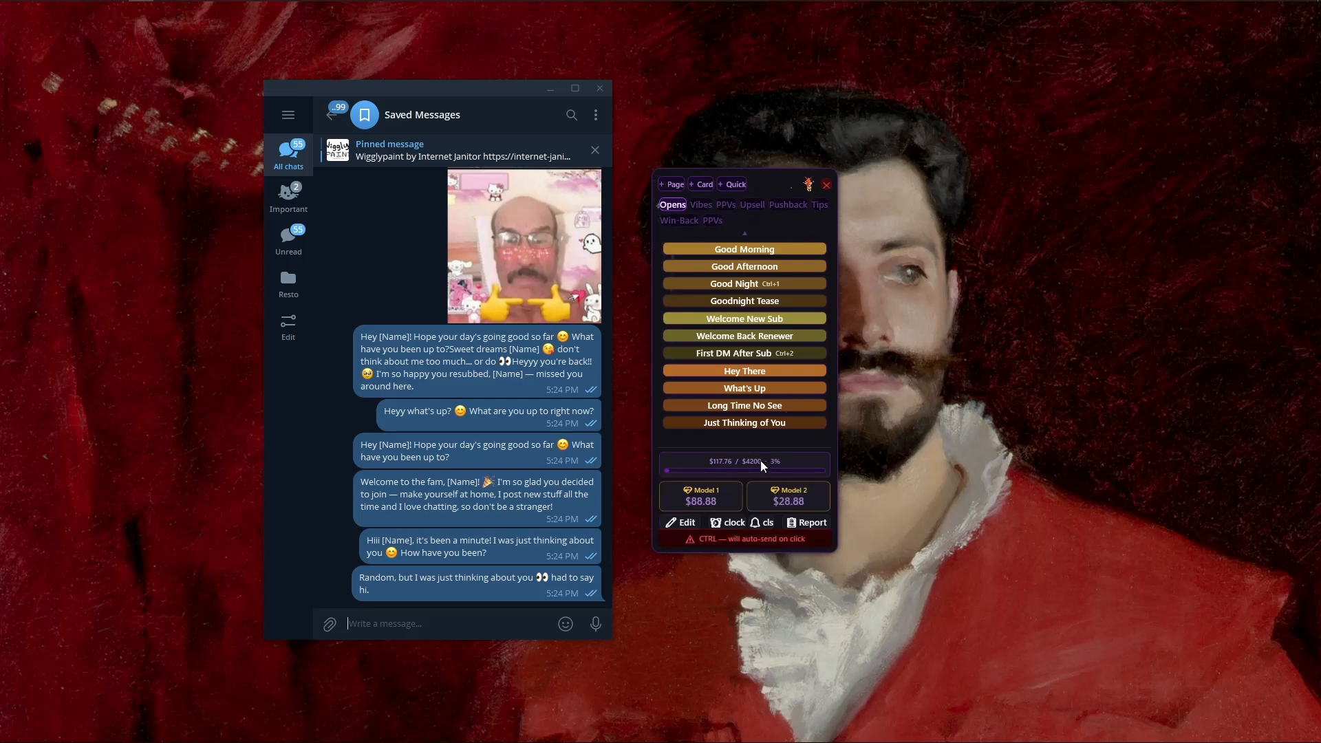
Record a tip of $50.00 for Model 1 and a tip of $10.00 for Model 2
ctrl+click(729, 506)
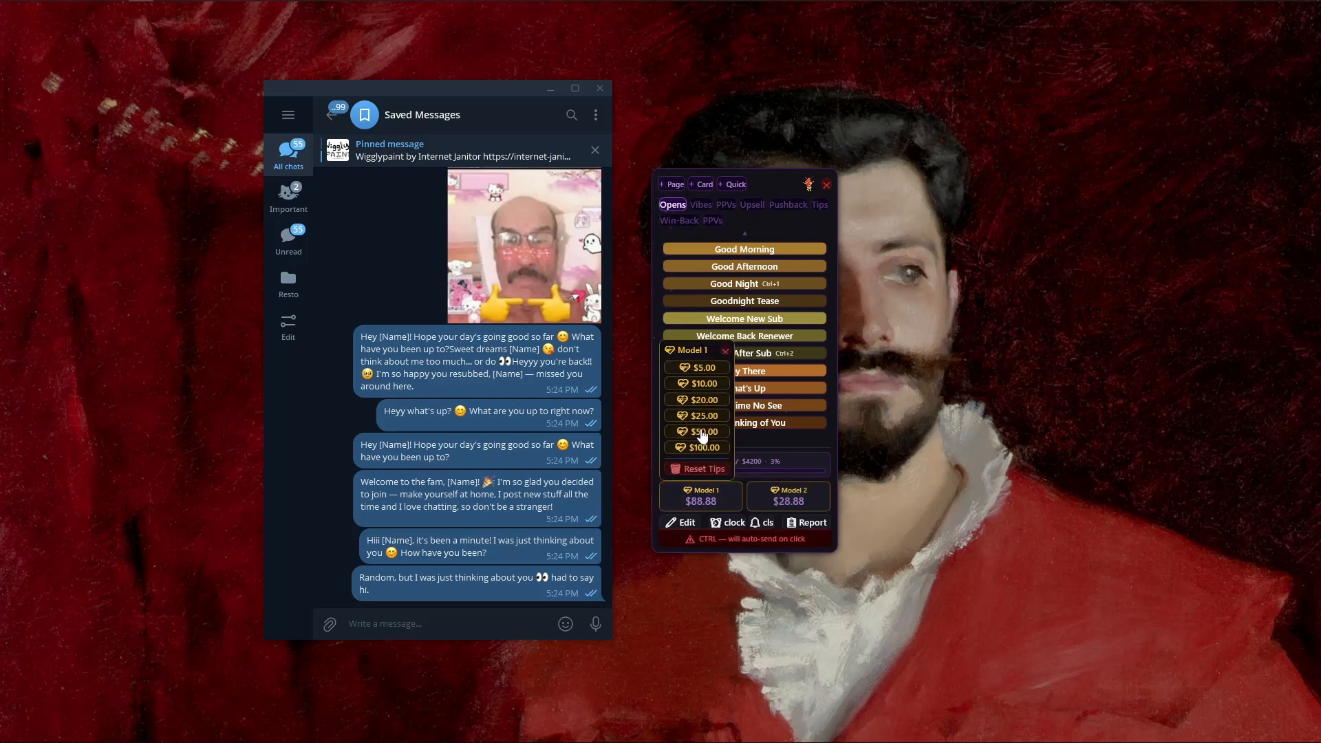
click(701, 432)
click(784, 498)
click(793, 384)
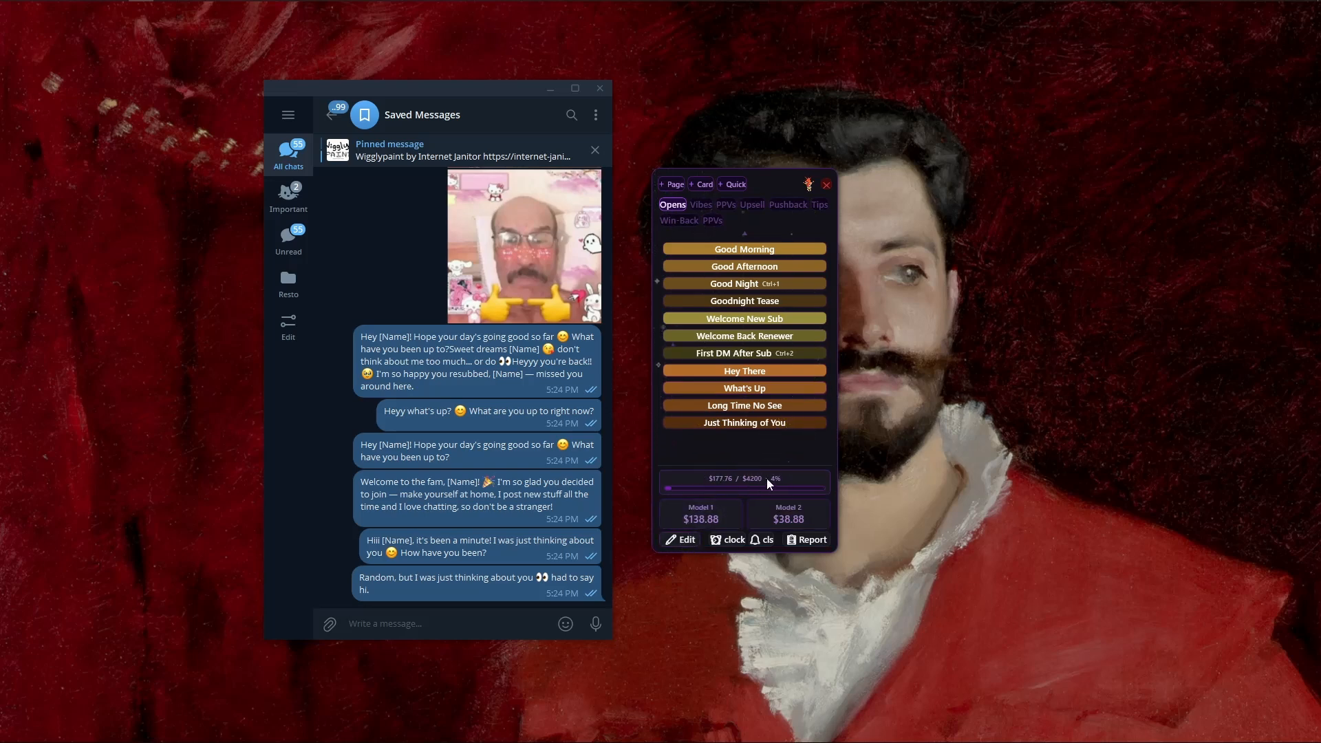
Set the session goal to 3000 and rename Model 1 to CHEW in the sales settings
click(681, 539)
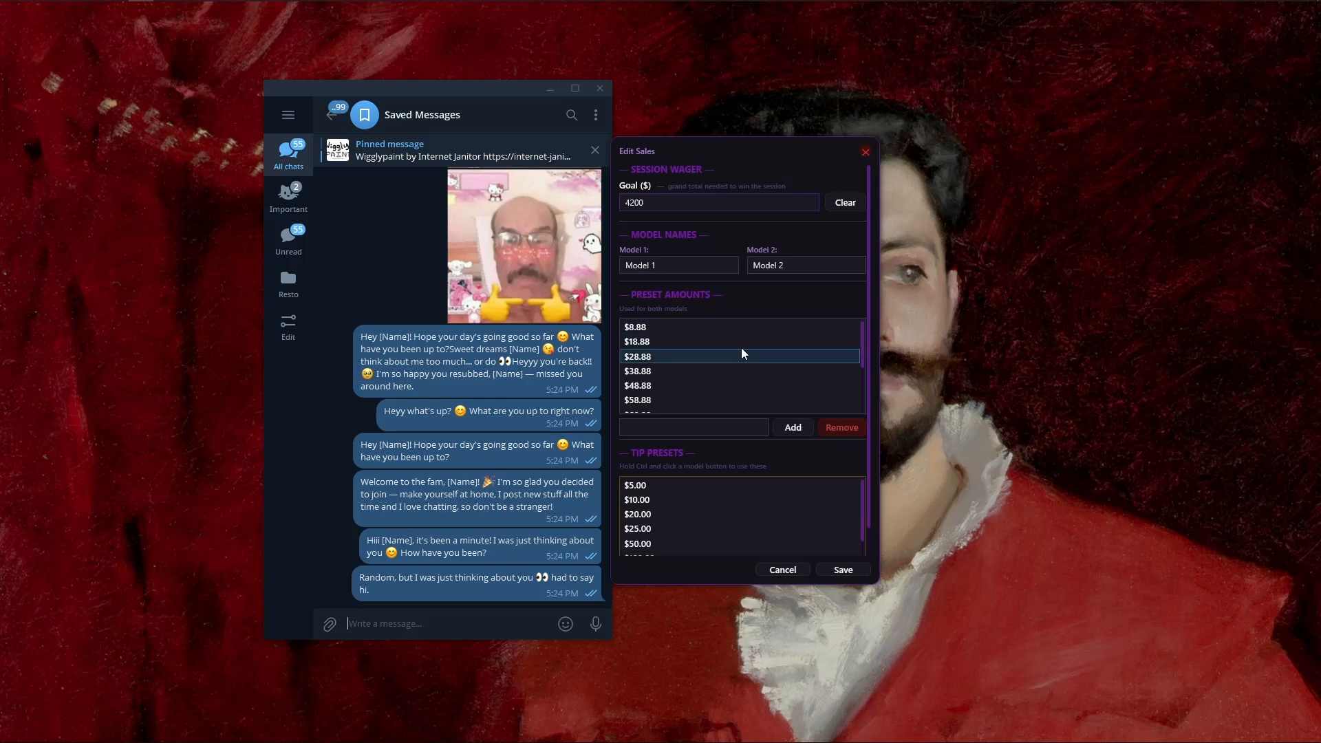
drag(647, 201, 561, 216)
text(3000)
key(Tab)
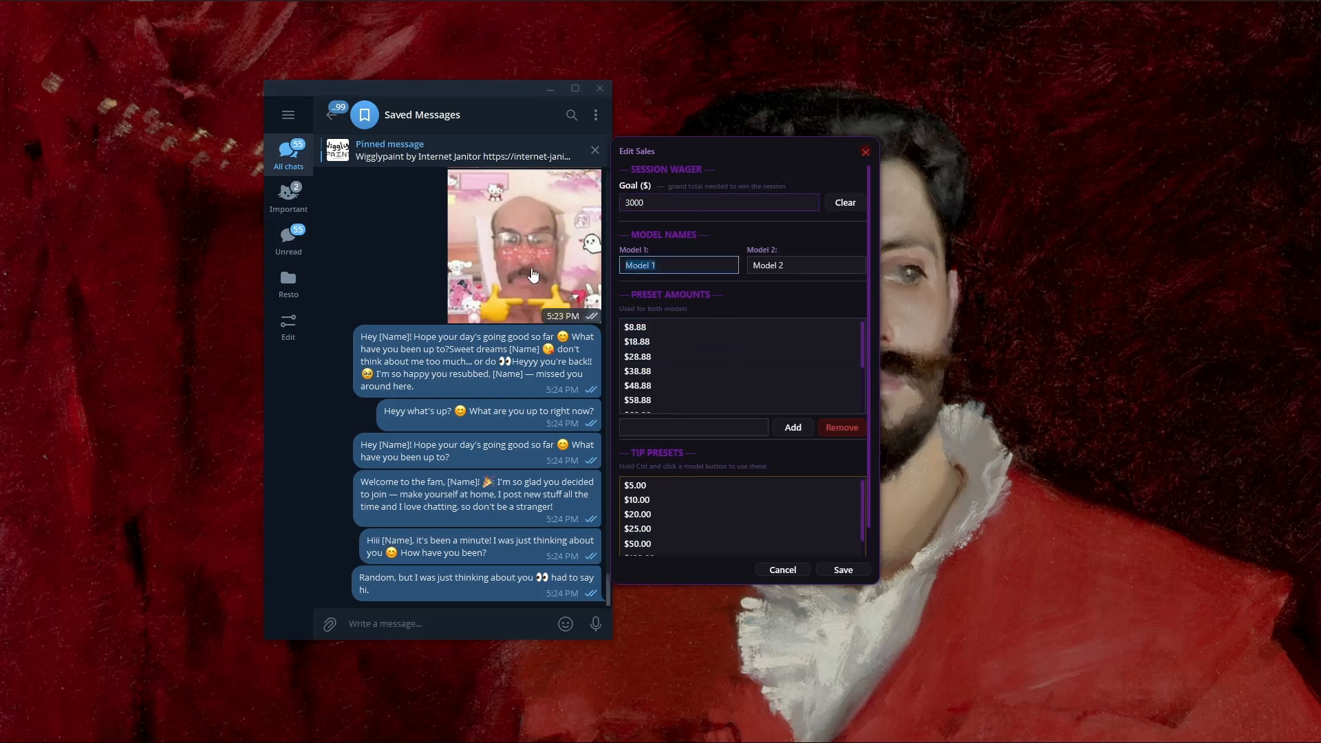
text(CHEW)
Add a preset amount of $530.00 and save the sales settings
click(724, 428)
click(791, 427)
scroll(759, 383, down, 3)
click(842, 427)
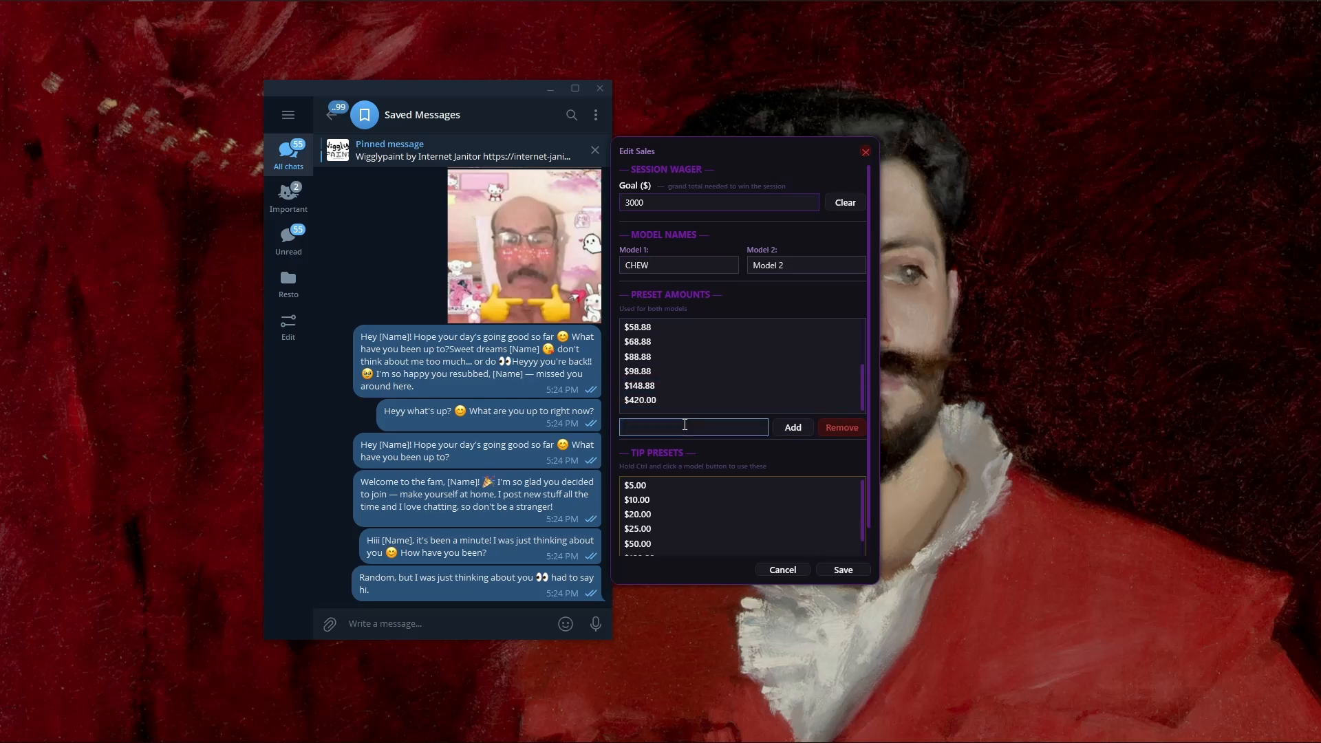
click(793, 427)
click(843, 570)
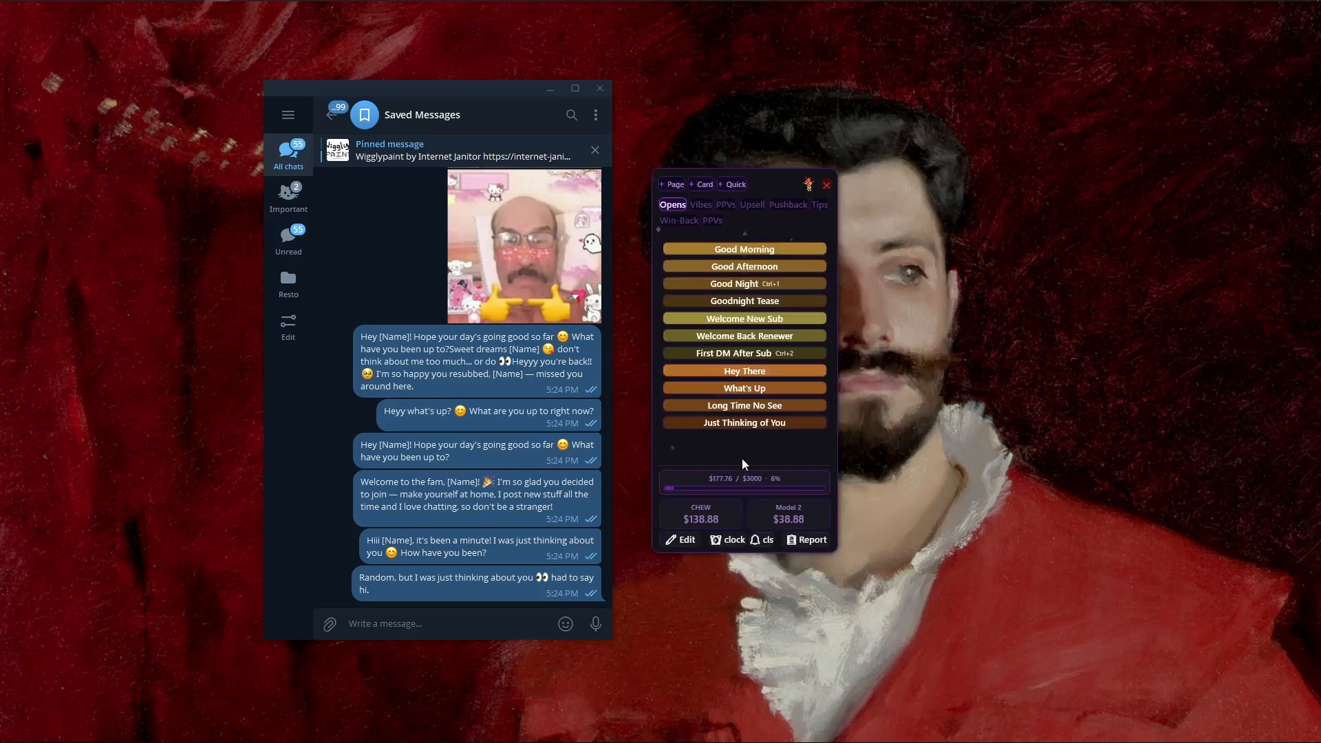
Record a sale of $530.00 for CHEW and a sale of $48.88 for Model 2
click(730, 509)
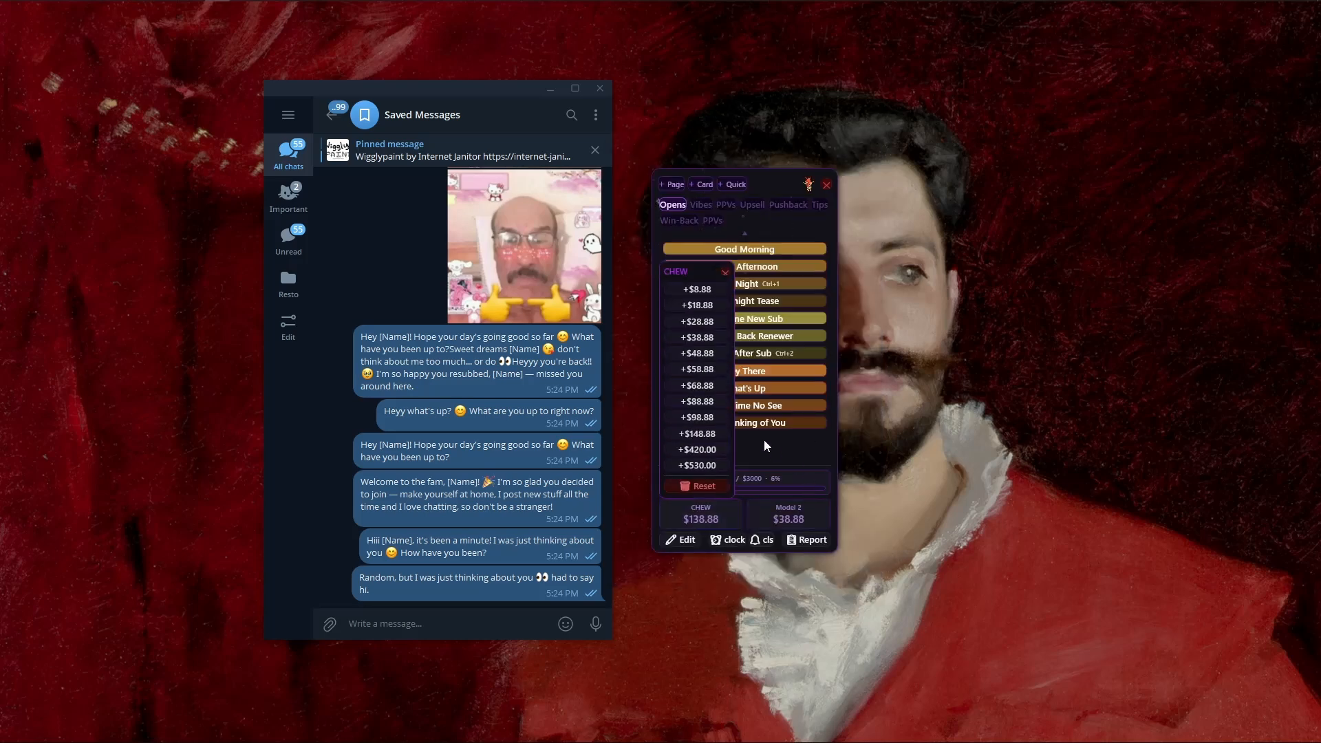
click(704, 467)
click(788, 518)
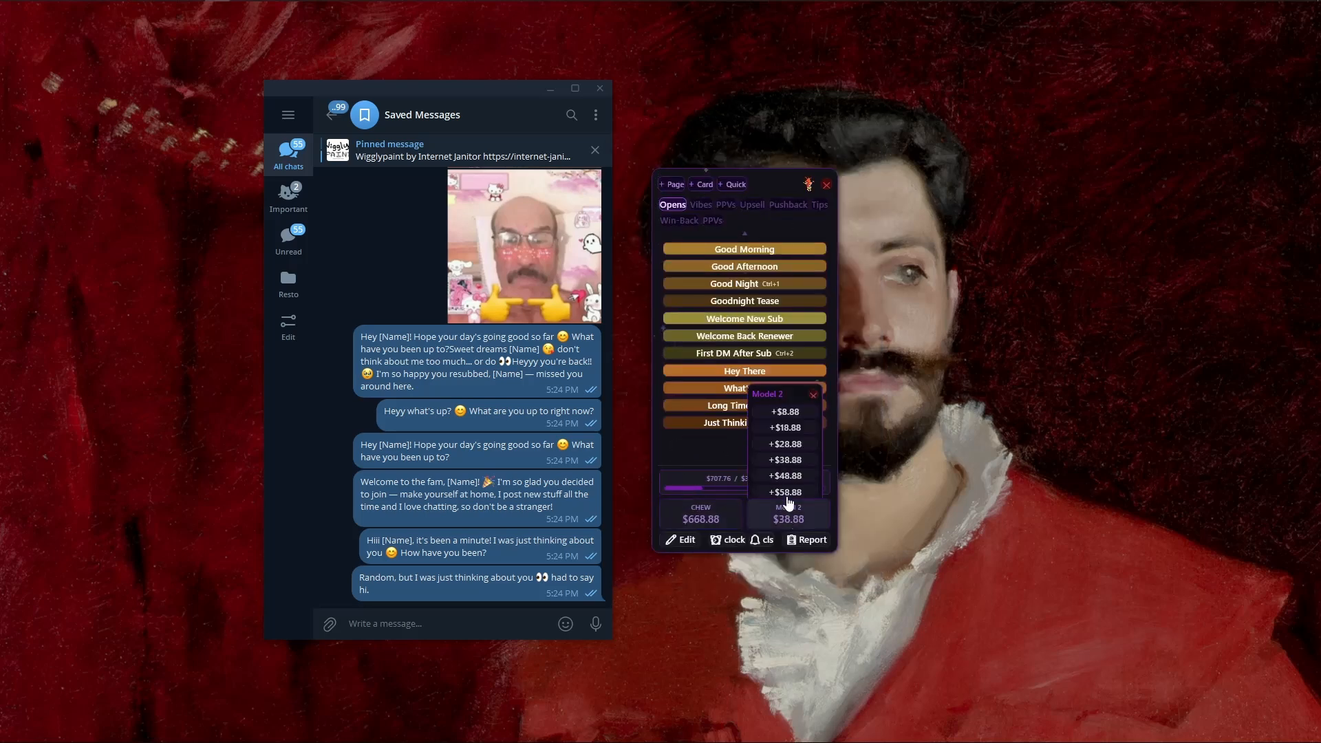
click(788, 354)
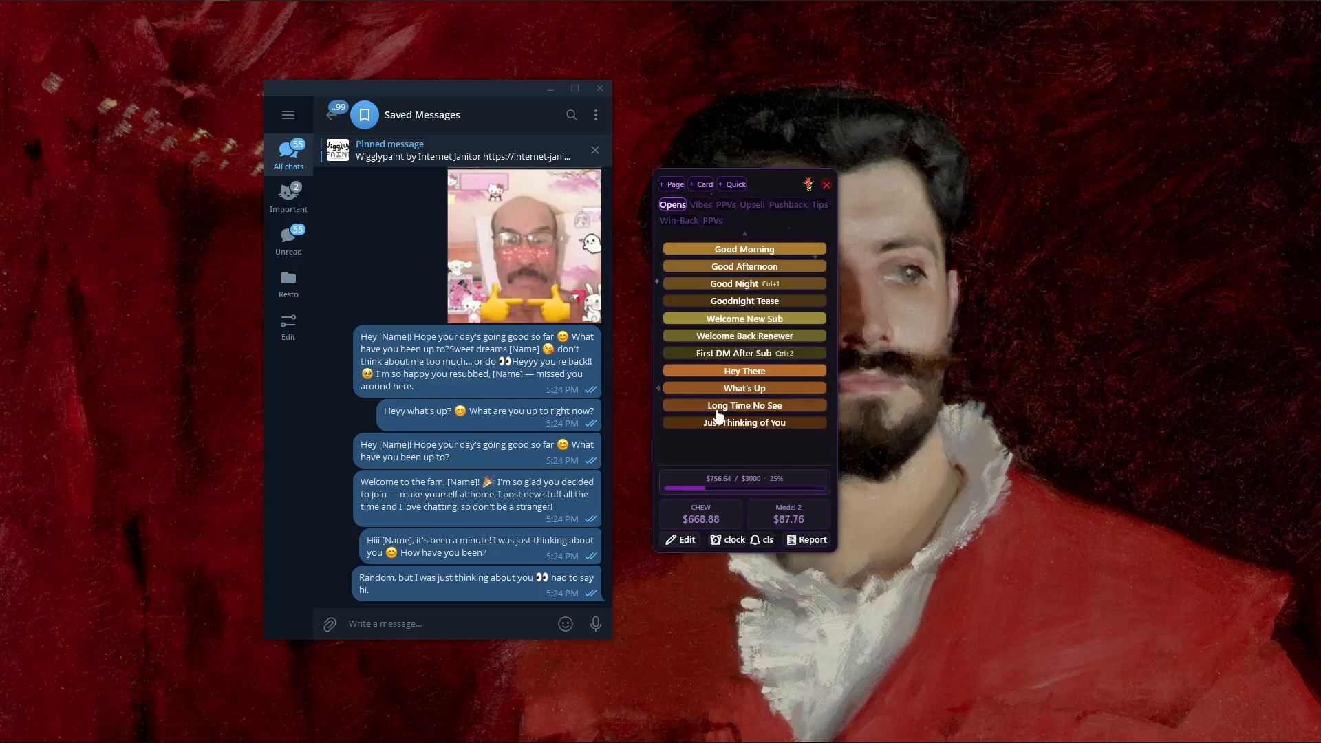
Copy the sales report, paste it into a new Notepad document and check its sales and tips lines
click(810, 540)
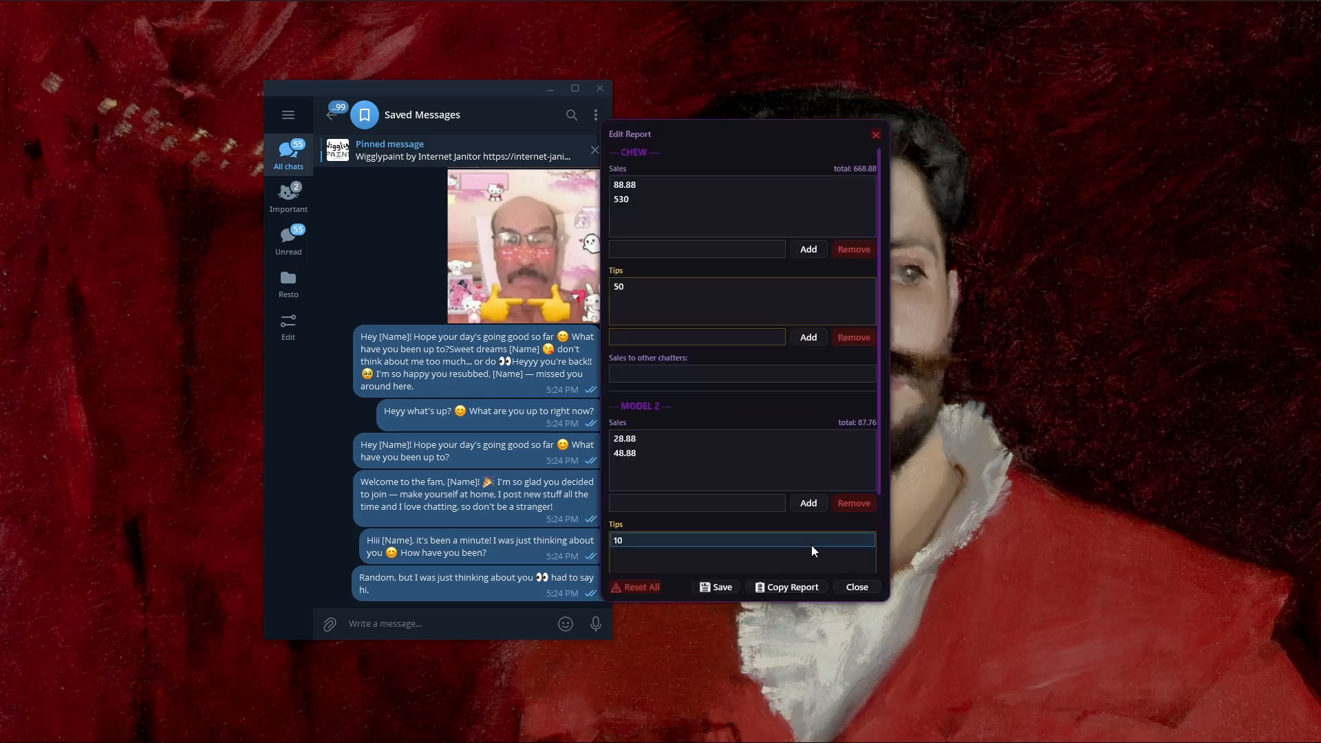
scroll(778, 489, down, 1)
click(795, 585)
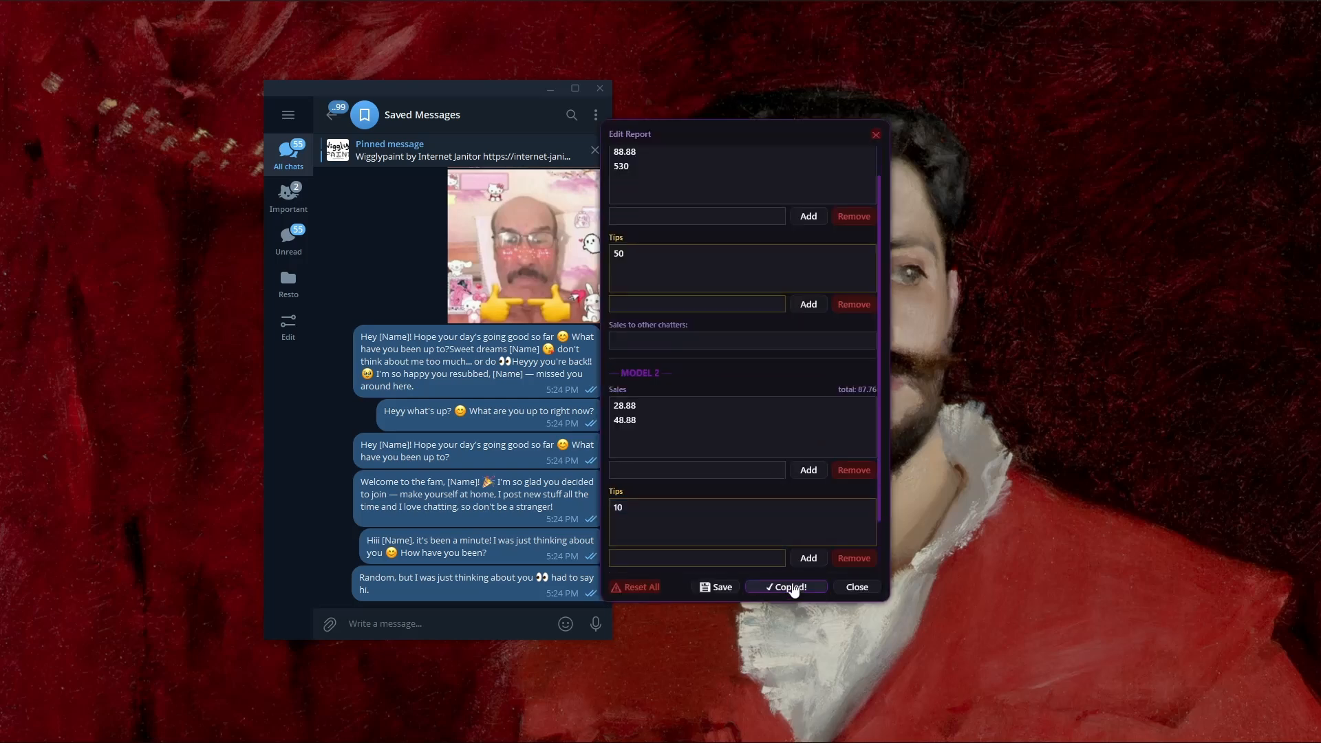
key(super)
text(note)
key(Return)
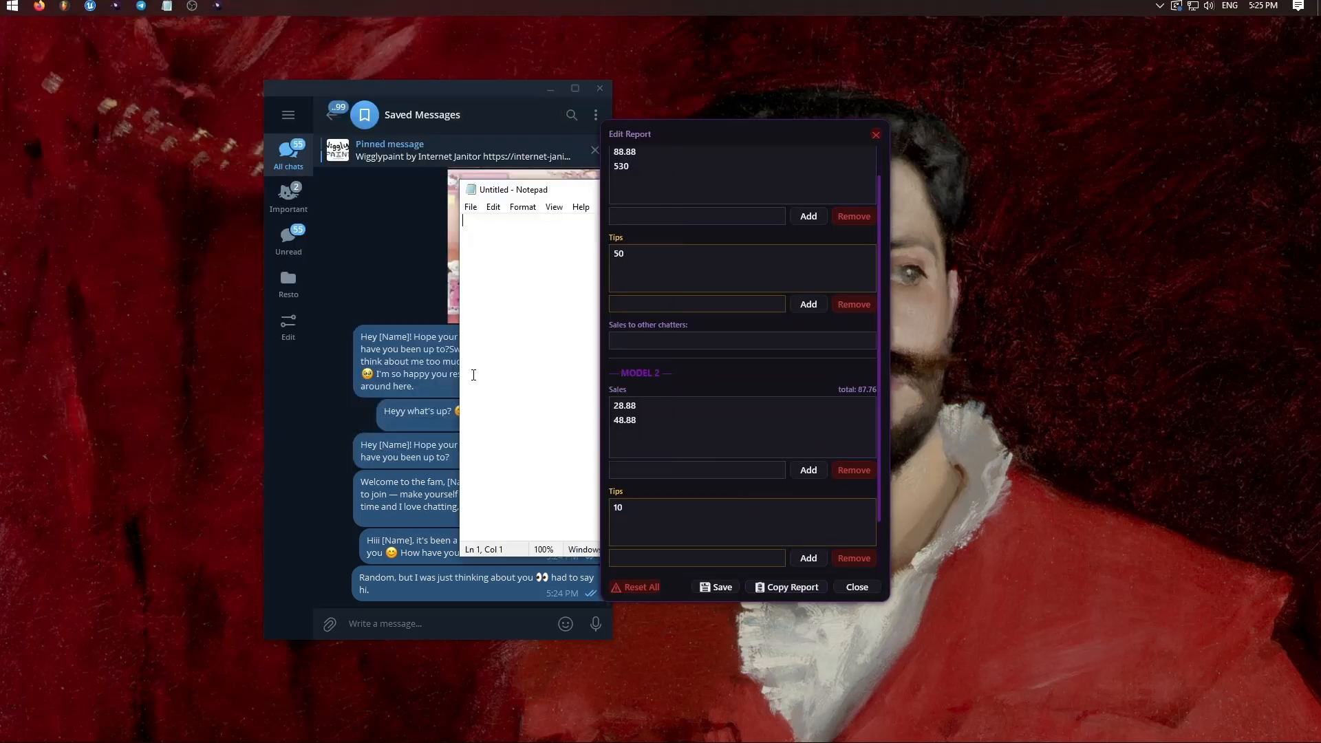
key(ctrl+v)
drag(97, 236, 102, 236)
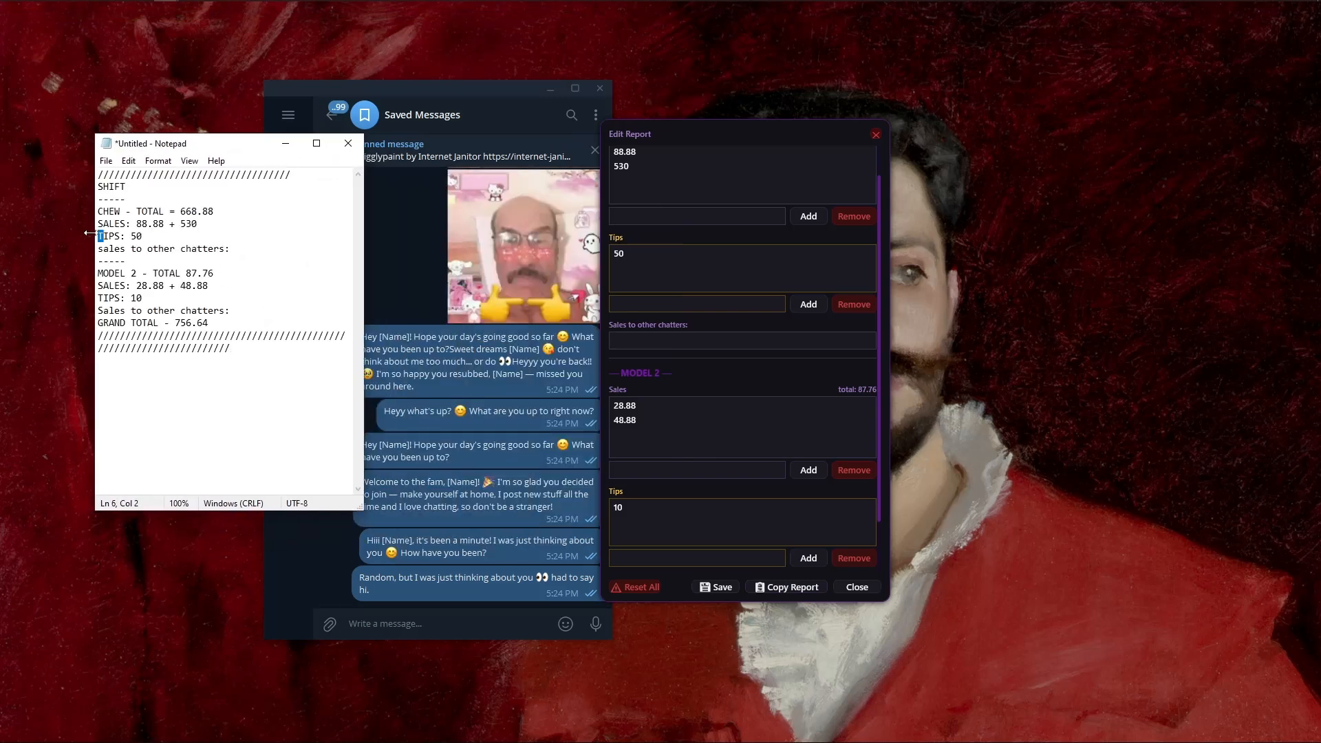
drag(206, 224, 131, 224)
drag(209, 286, 136, 285)
click(252, 243)
click(653, 338)
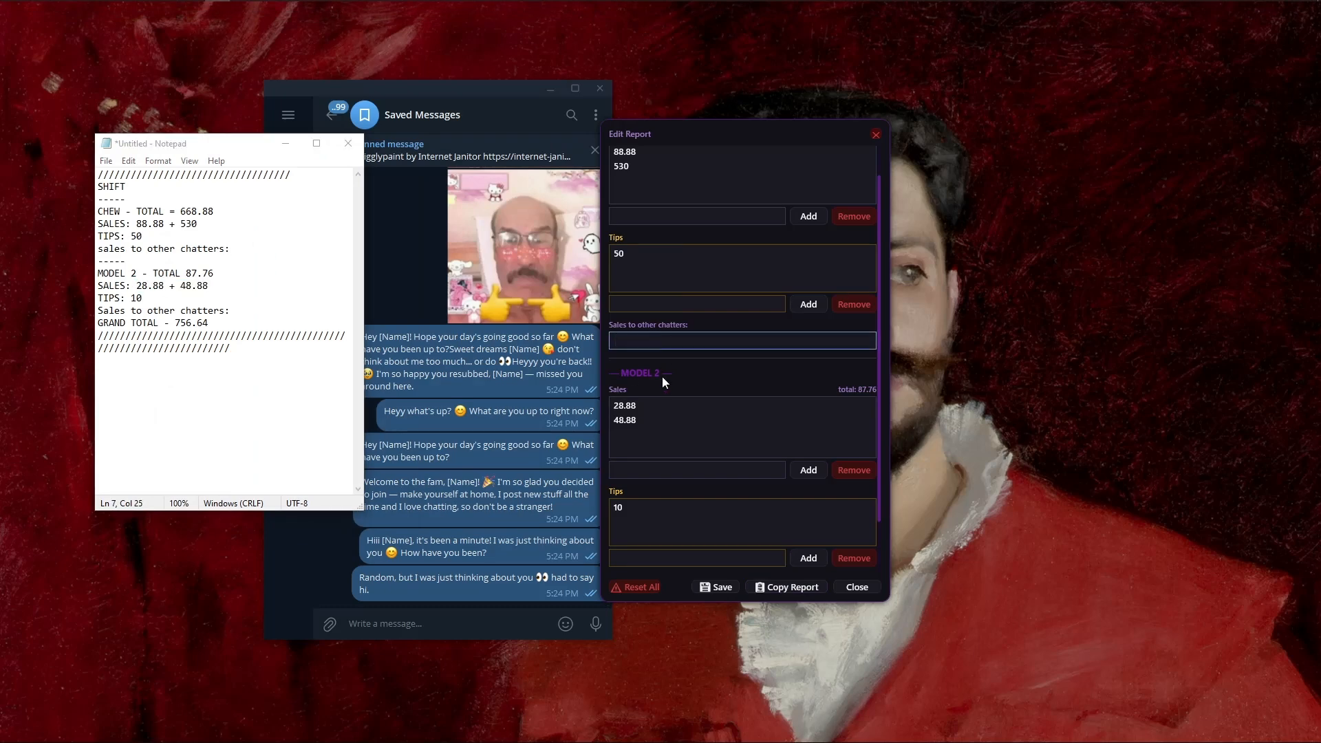
text(@chew2)
click(786, 587)
click(670, 342)
text(14.90)
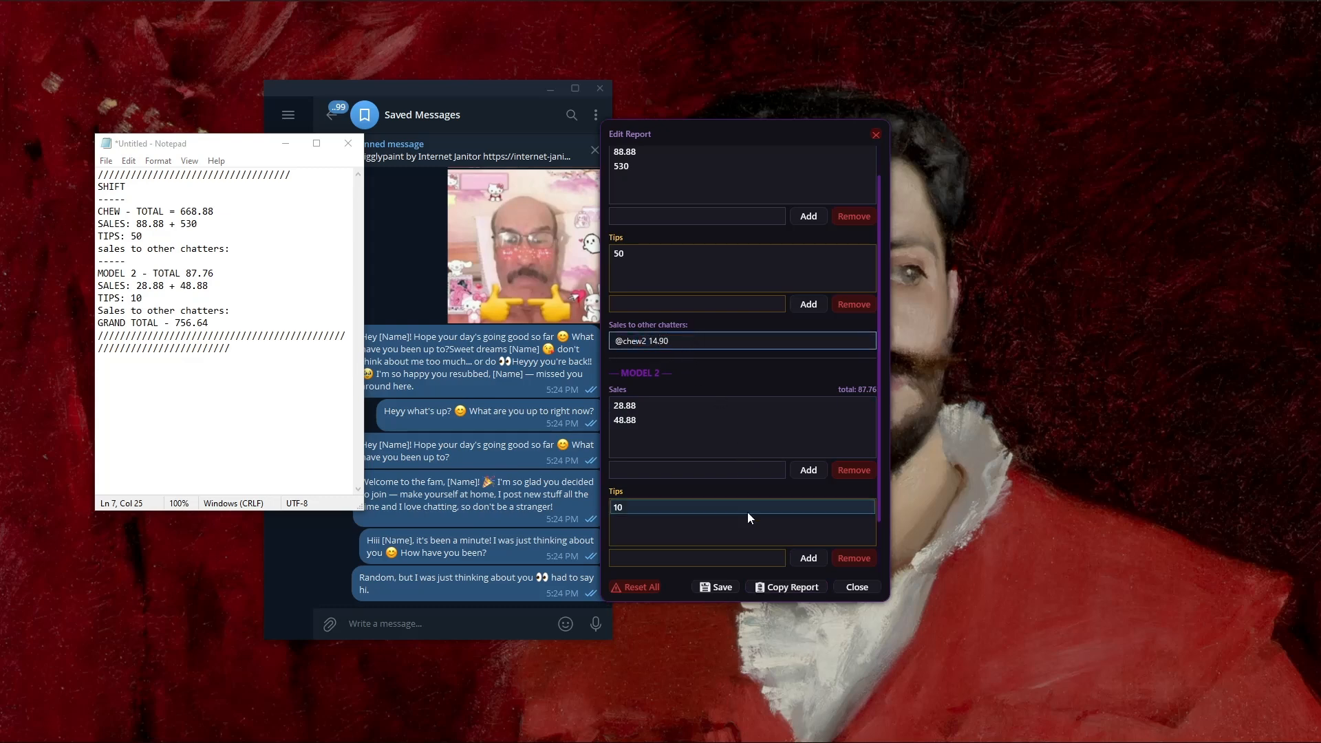
Copy the updated report over the Notepad text, check the other-chatters line and close Notepad without saving
click(760, 587)
click(275, 352)
key(ctrl+a)
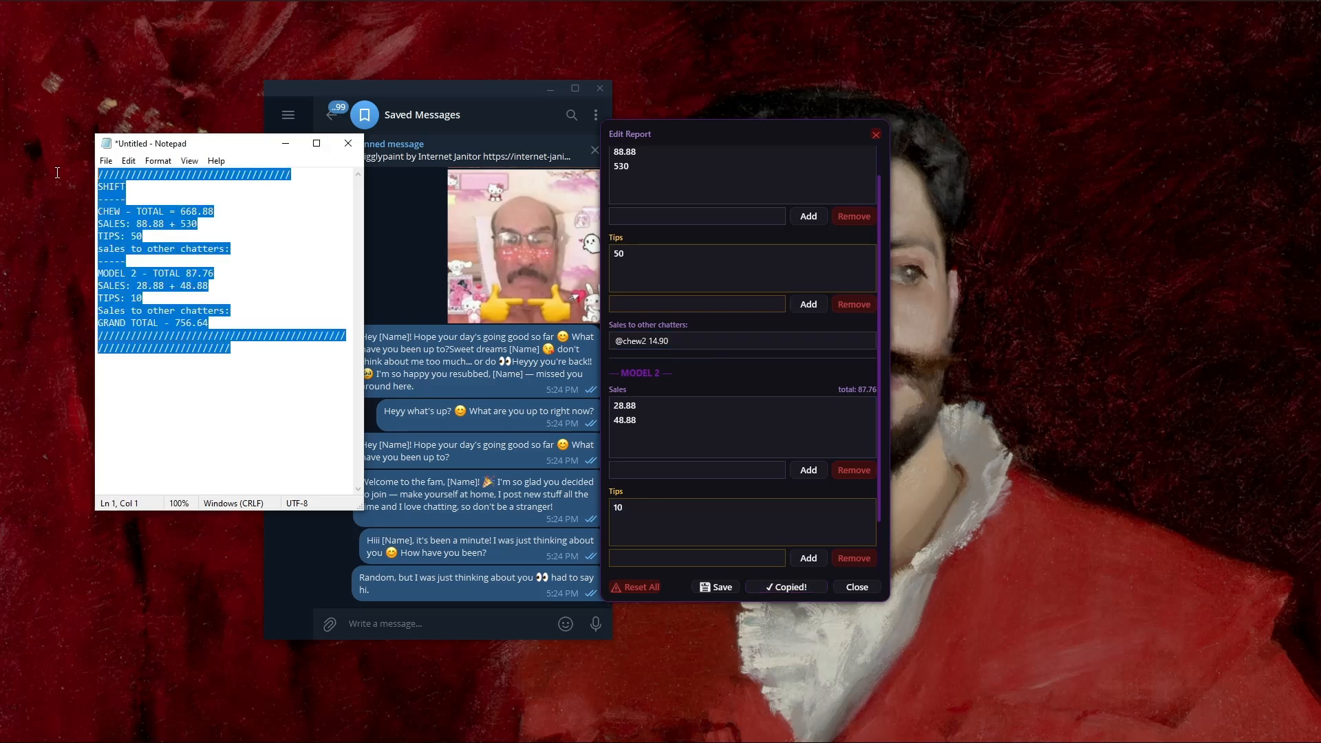
key(ctrl+v)
drag(235, 248, 303, 249)
click(304, 248)
click(348, 143)
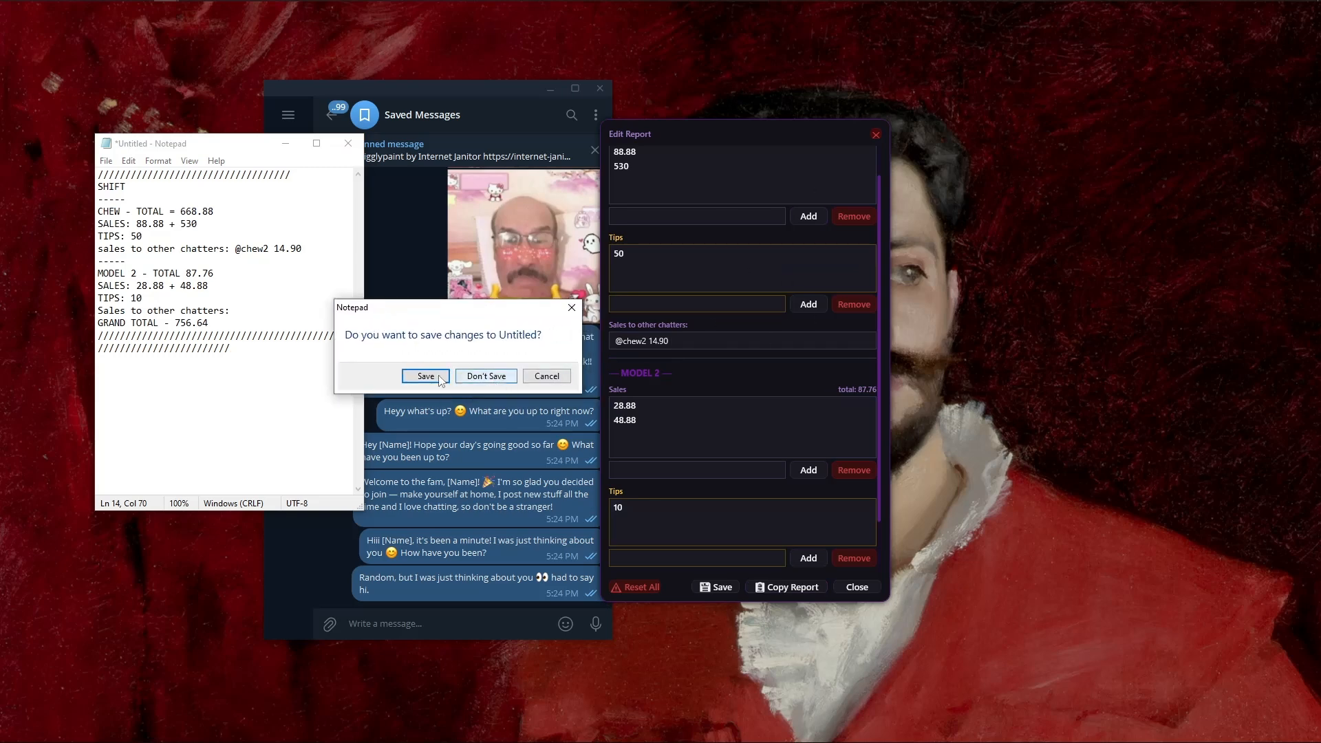
click(486, 377)
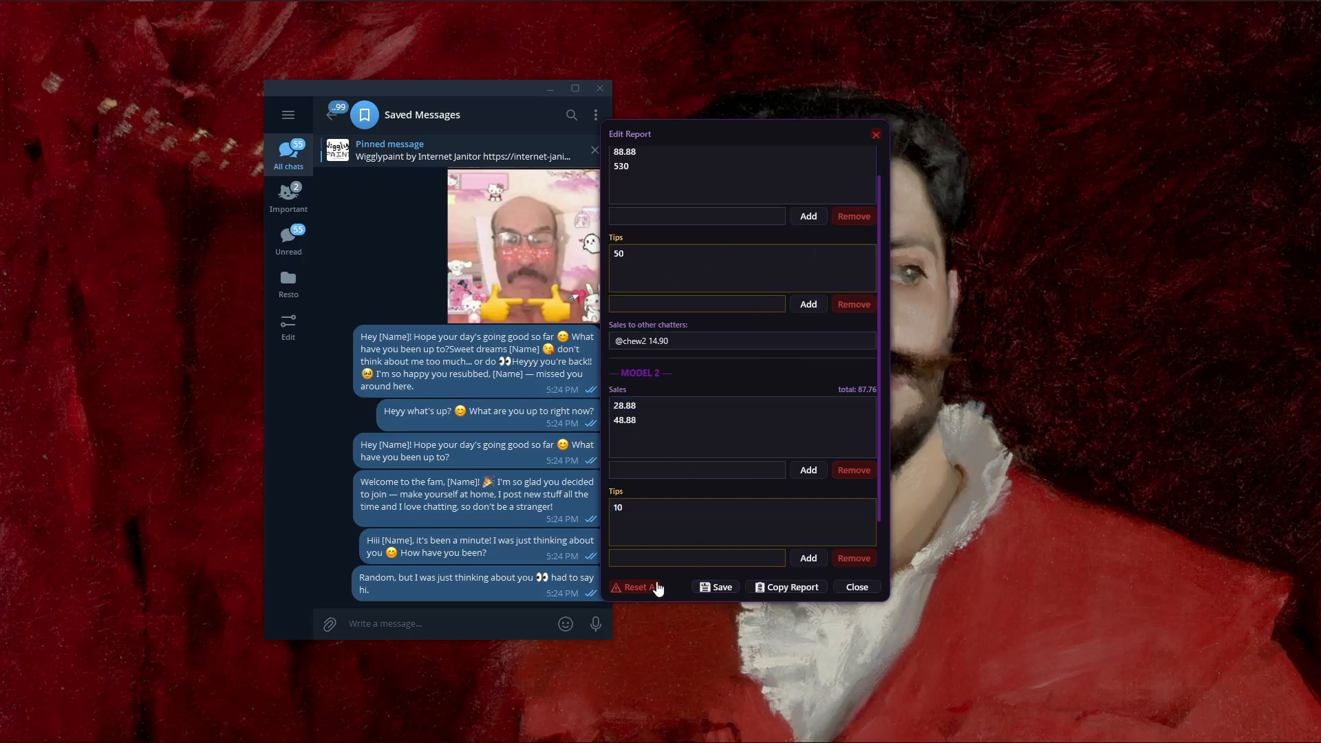
Reset all sales and tips in the report and close the report editor
click(638, 586)
click(692, 416)
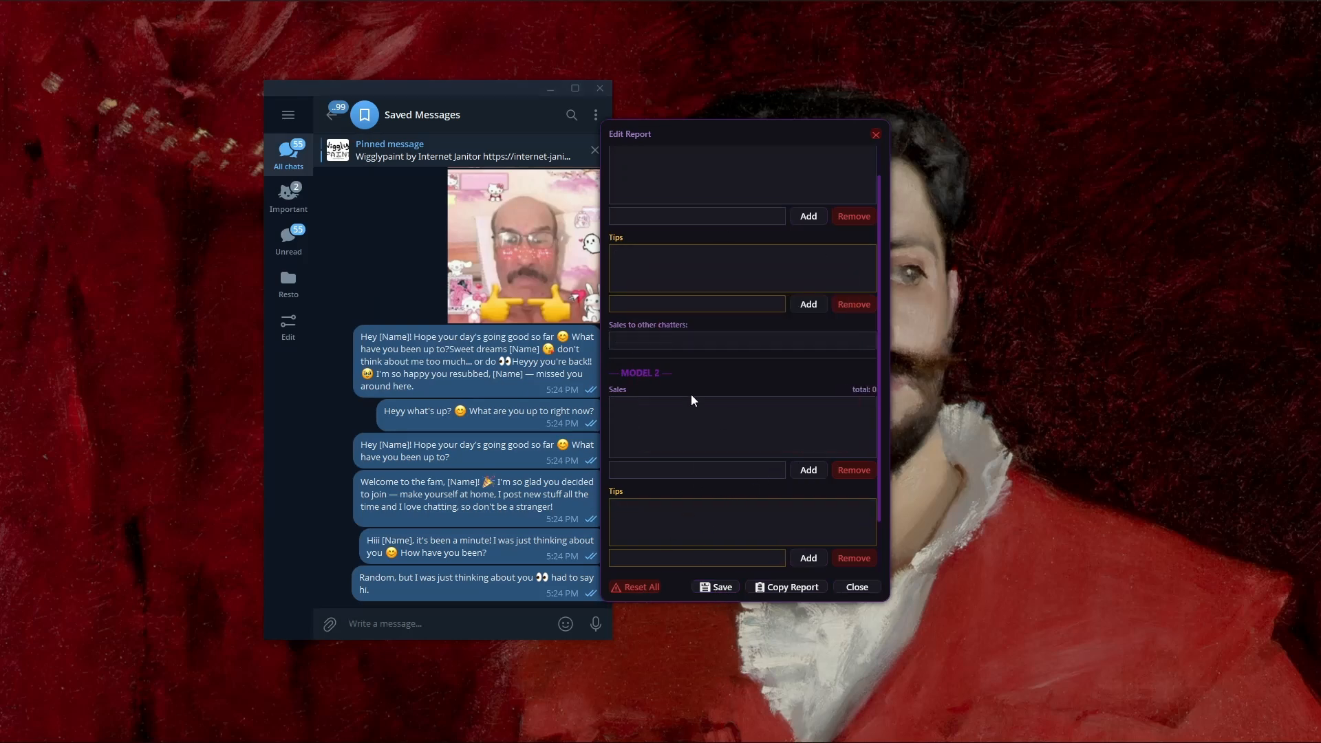
click(845, 589)
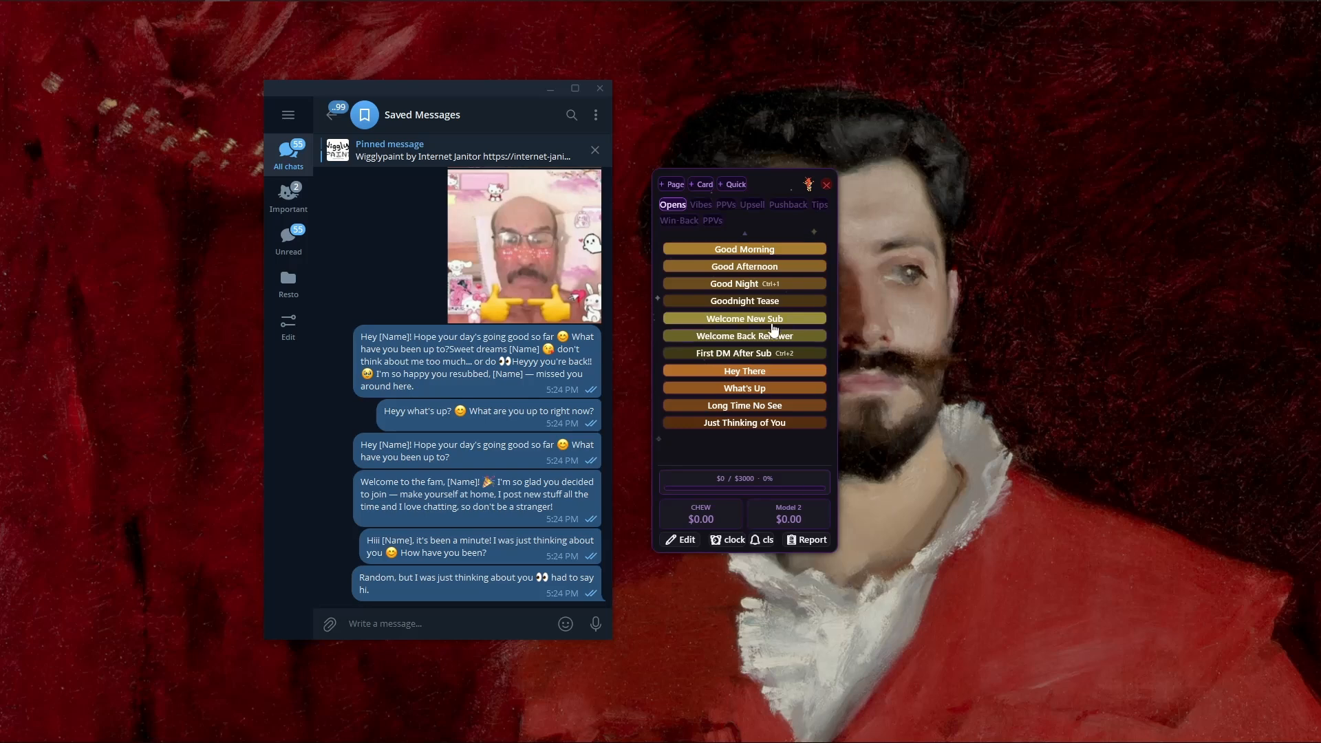
click(682, 539)
scroll(709, 316, up, 2)
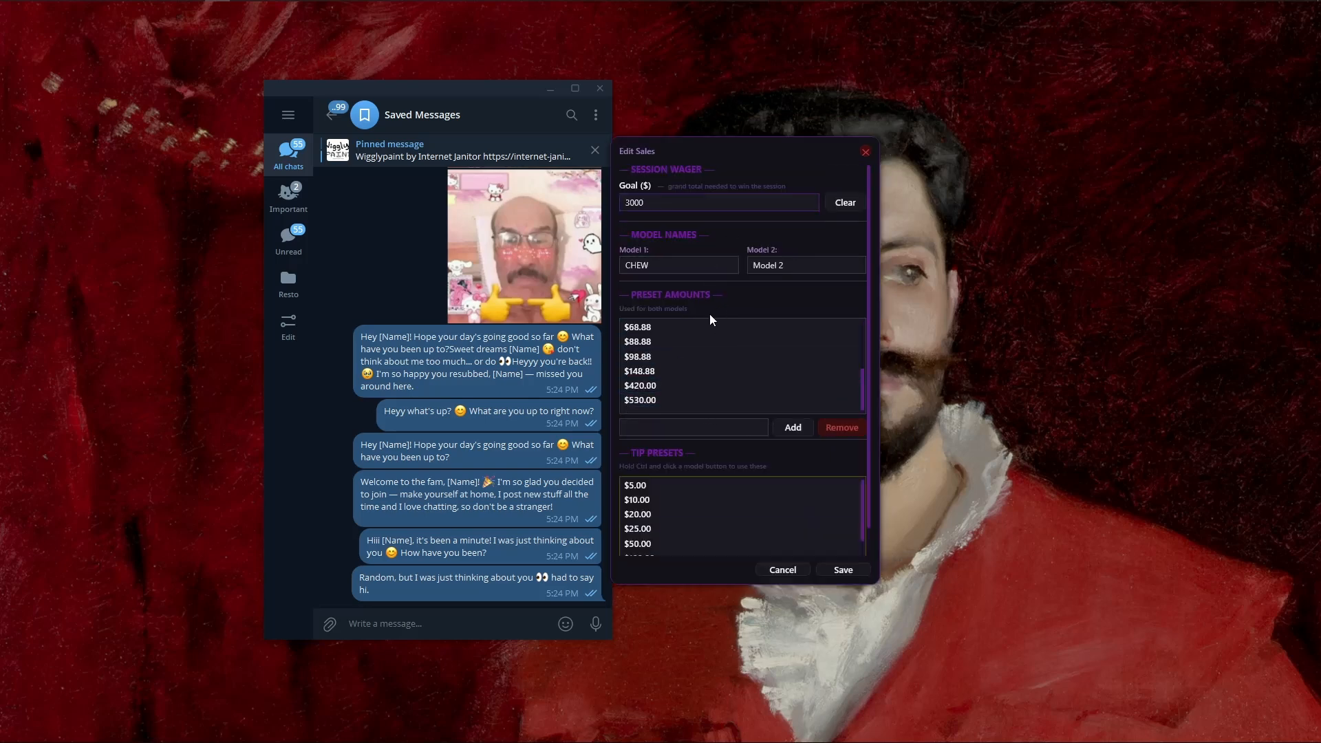
click(841, 570)
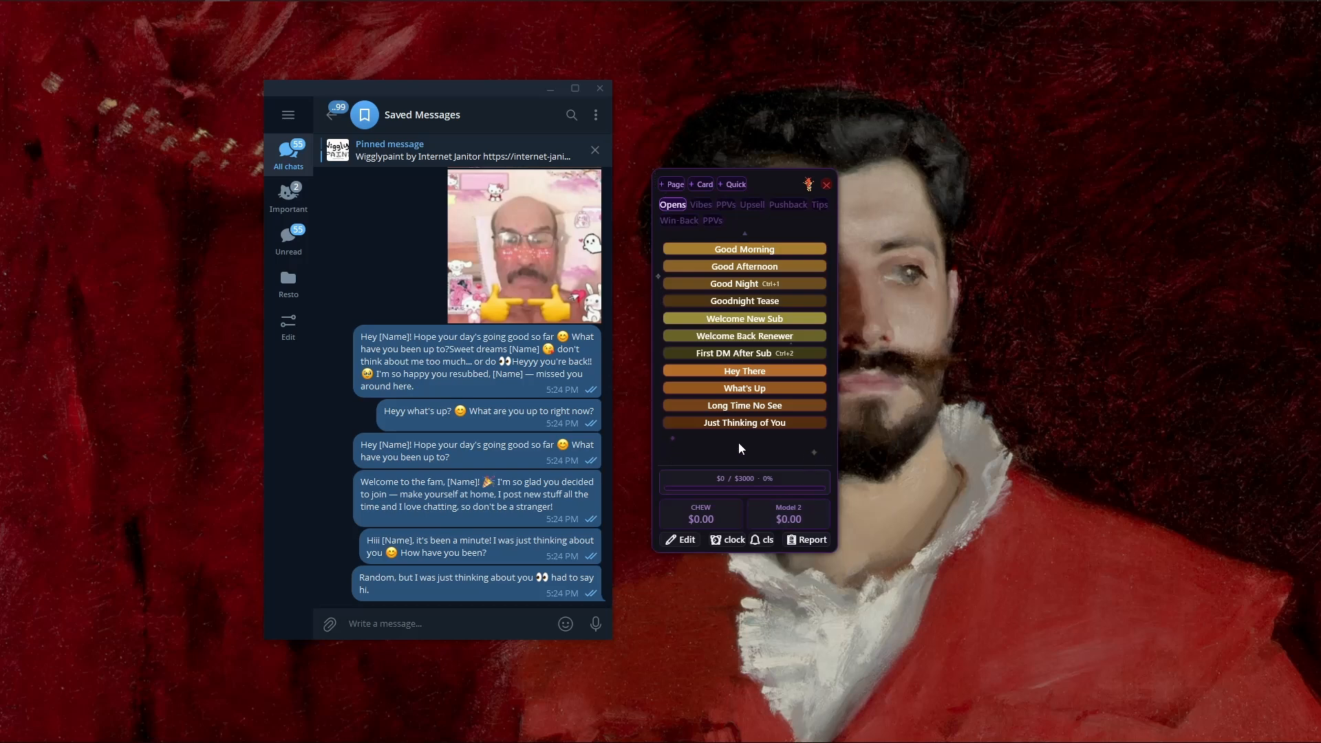
Arrange the chat window, the Notepad phrase list and the card panel side by side
drag(378, 258, 179, 233)
drag(498, 353, 662, 348)
drag(788, 231, 990, 223)
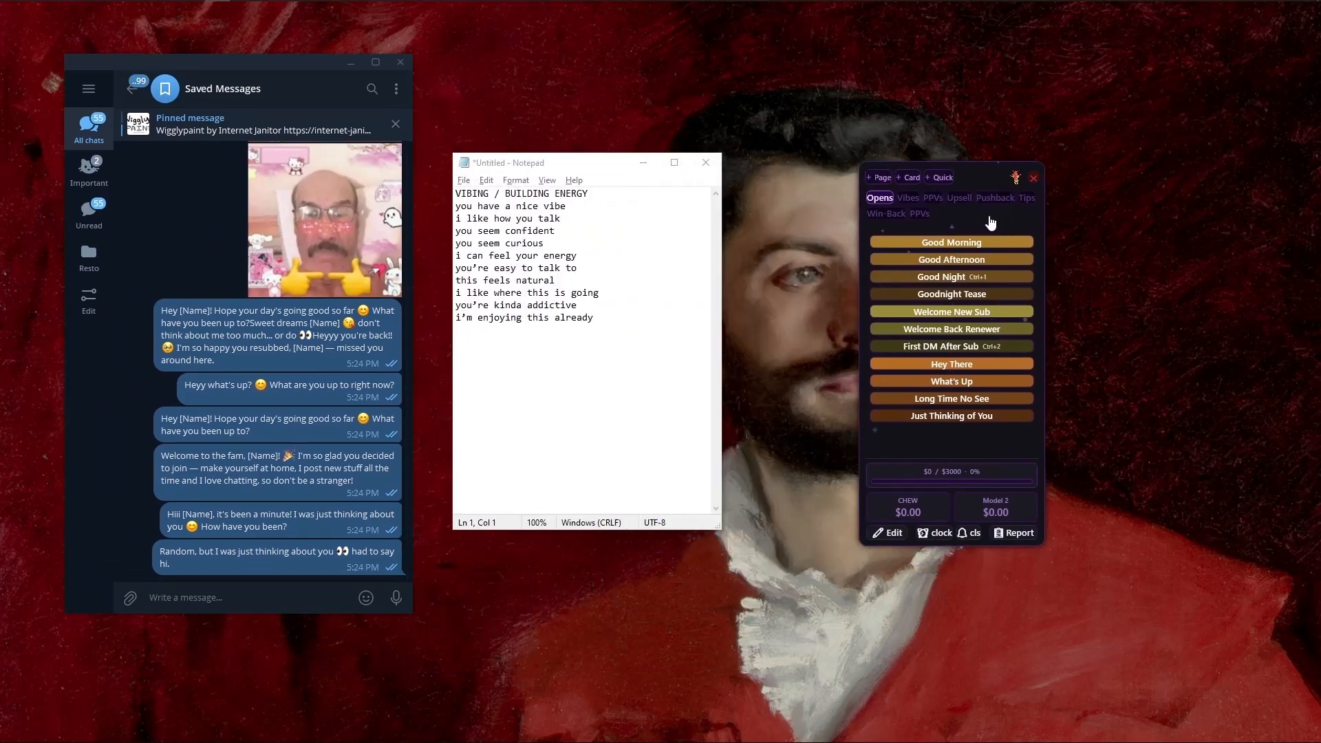
Add a new page to the card panel and create four blank cards on it
click(881, 177)
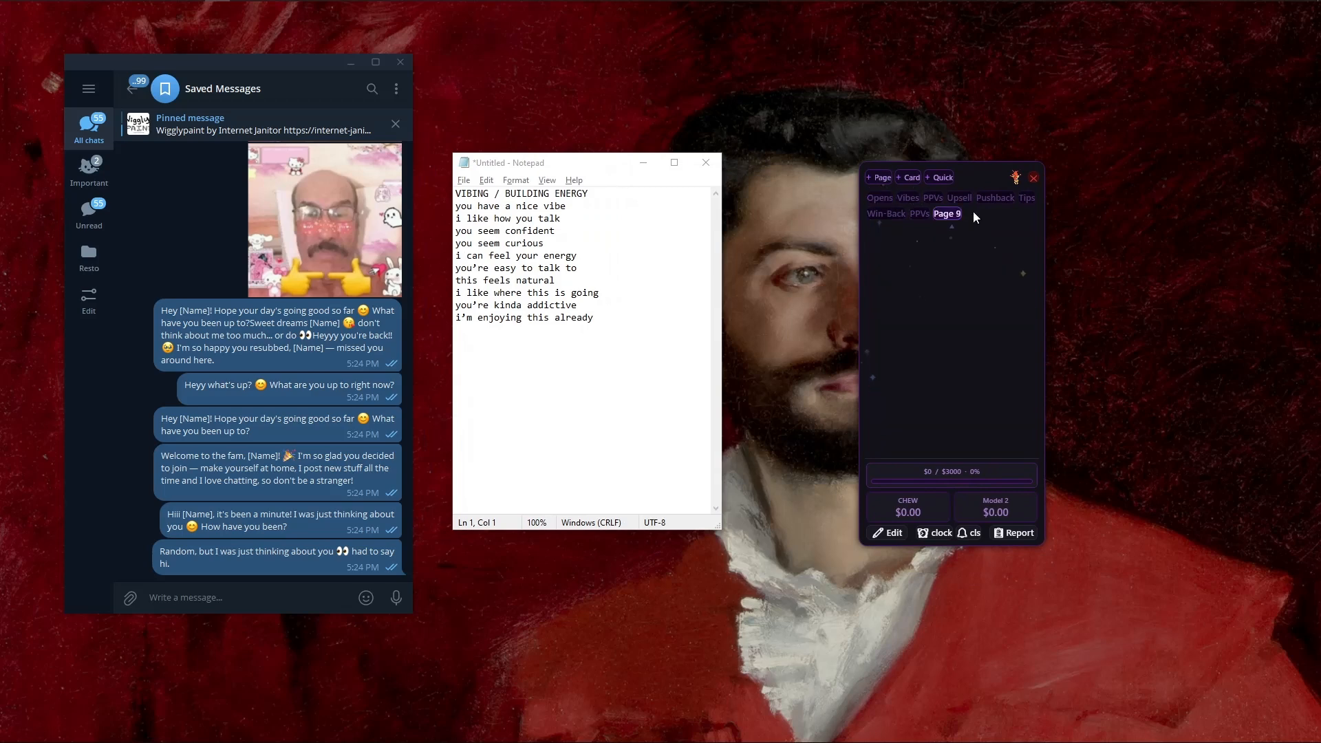
click(908, 178)
click(909, 179)
click(909, 179)
click(909, 179)
right_click(930, 247)
click(943, 244)
click(934, 327)
click(1050, 209)
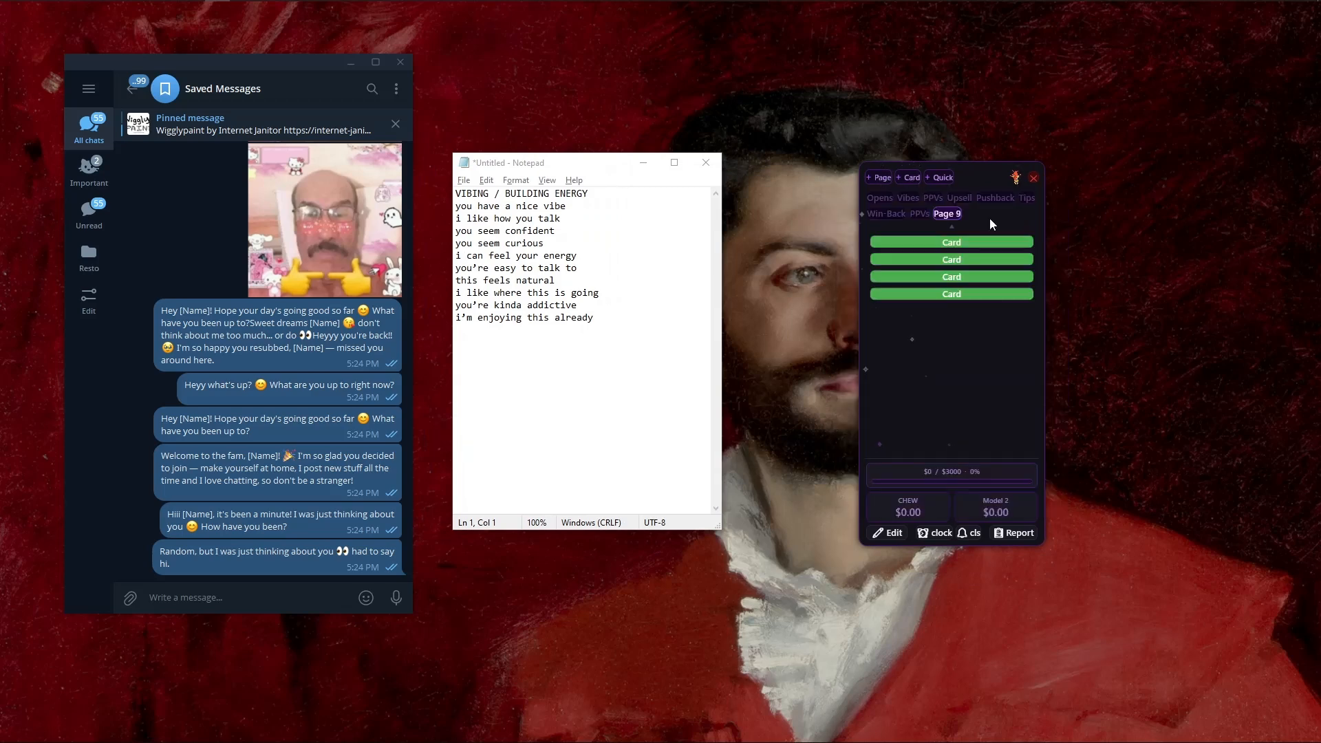
Delete Page 9 and generate a quick page named VIBING with nine card slots
right_click(947, 213)
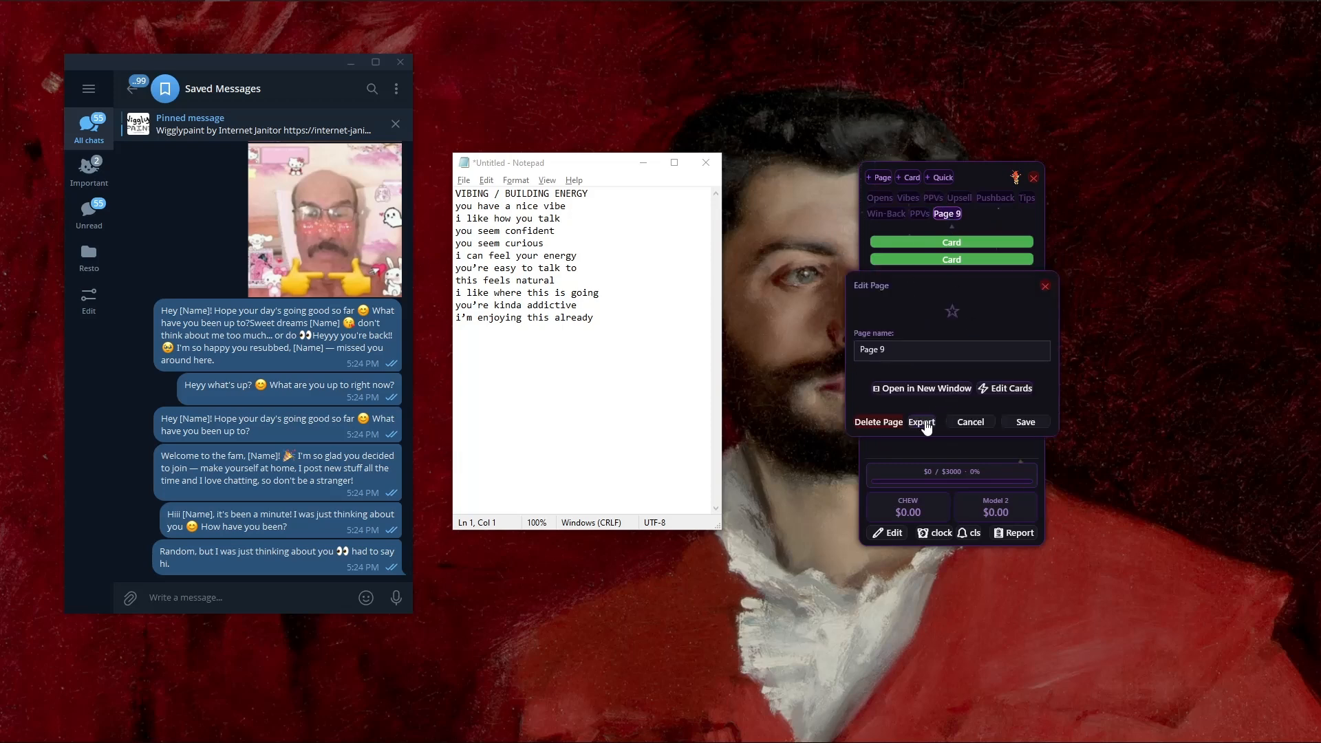
click(885, 424)
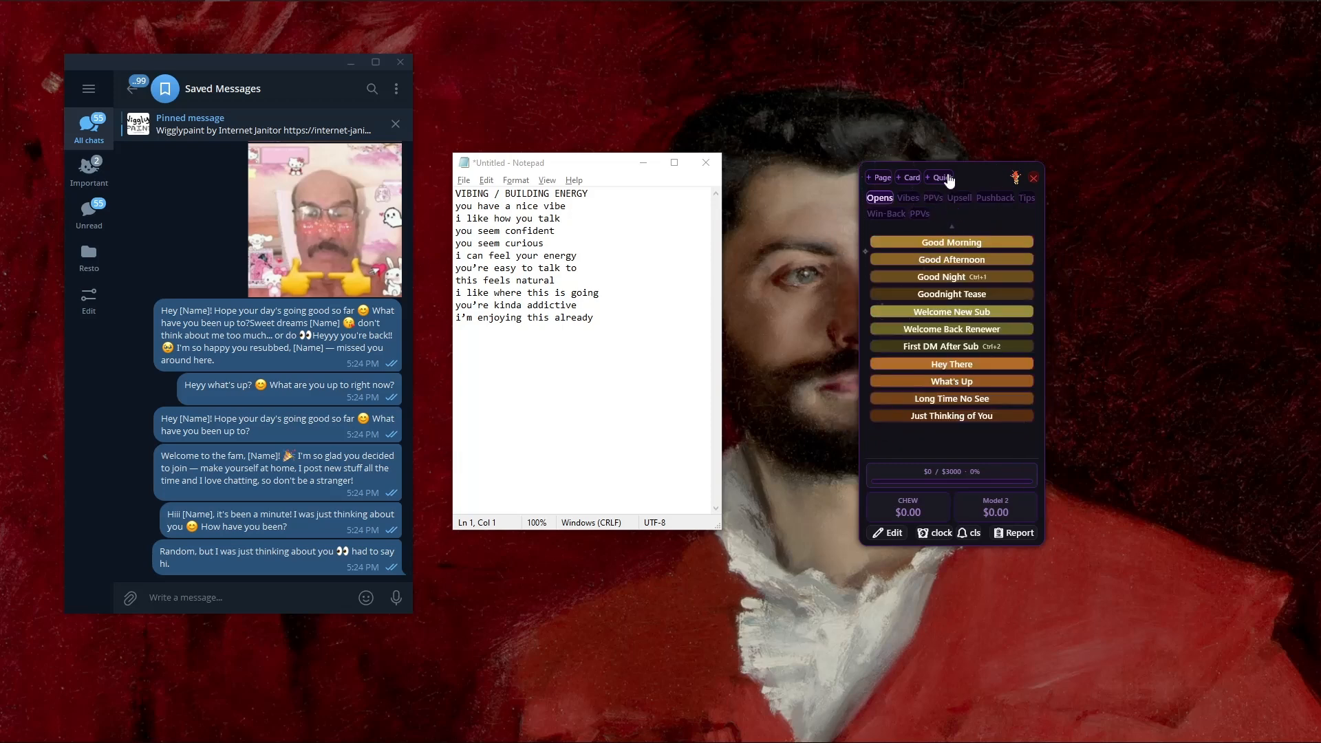
click(943, 179)
drag(973, 285, 699, 247)
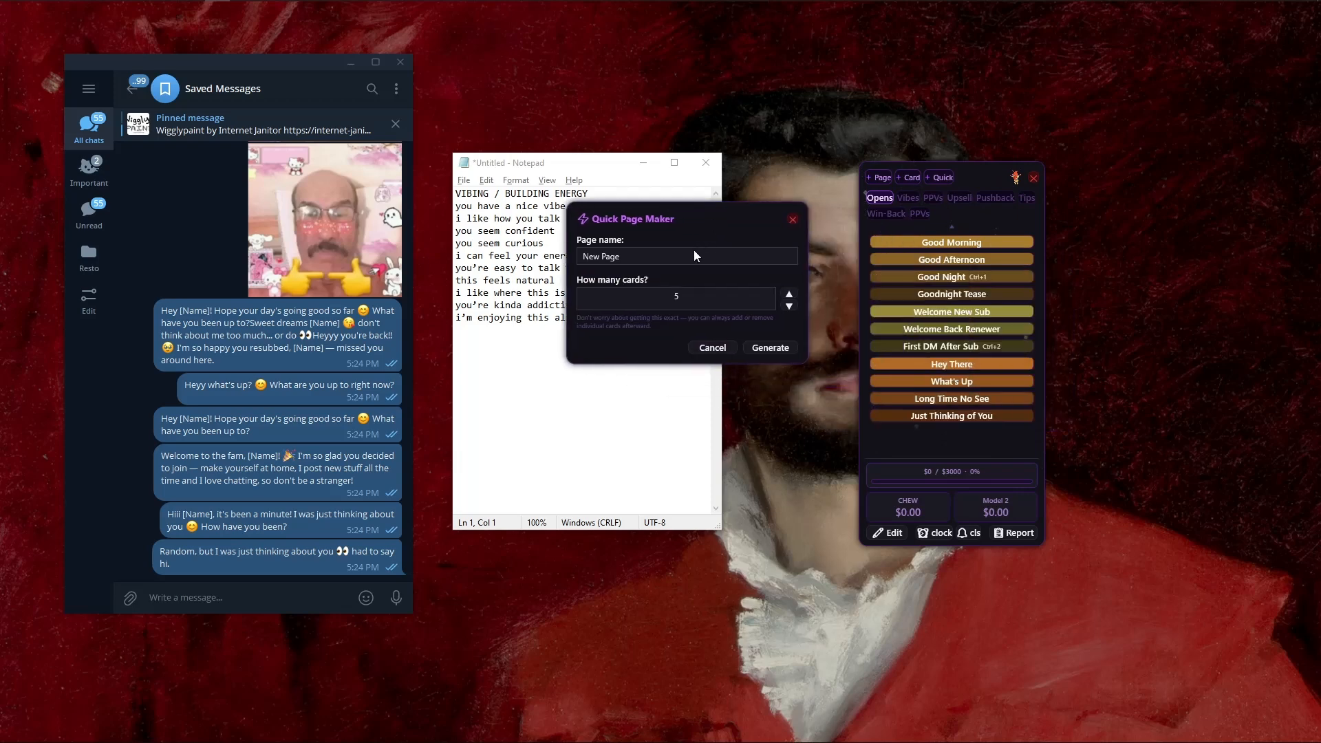
text(VI)
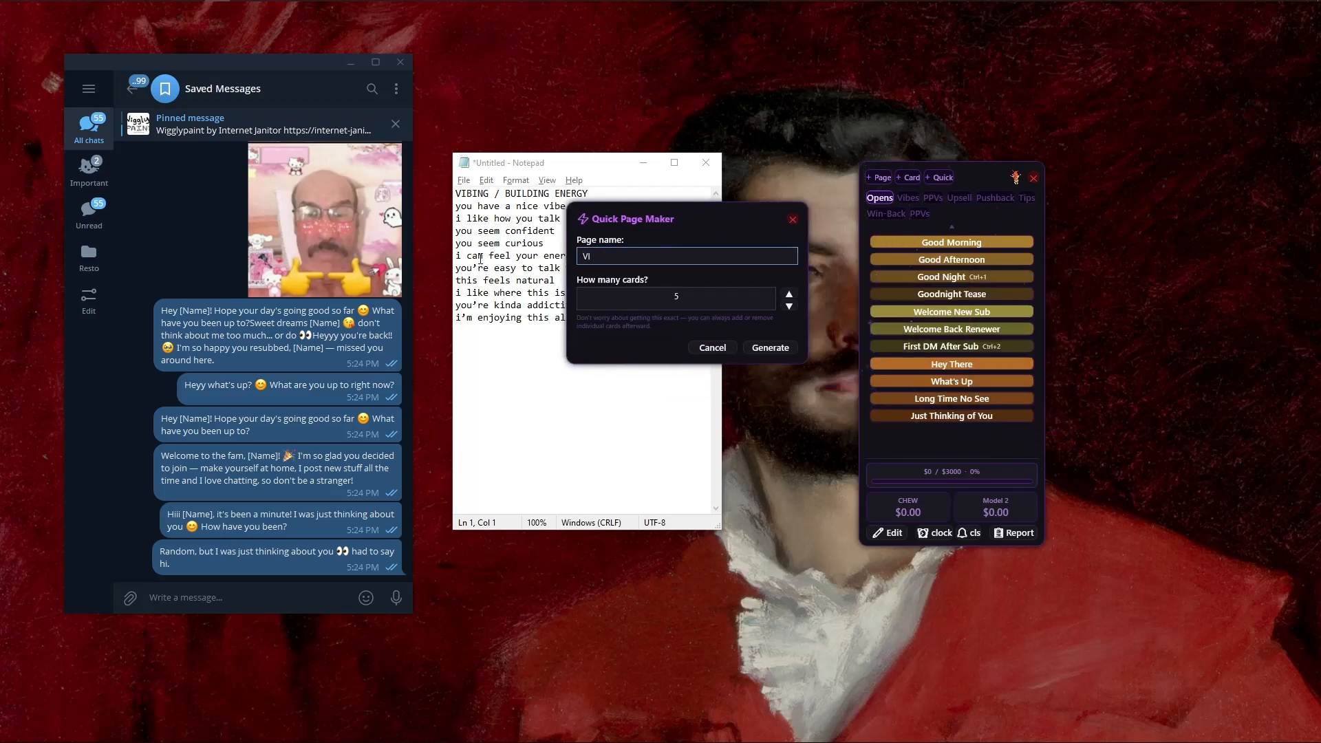
click(789, 295)
click(789, 295)
click(771, 349)
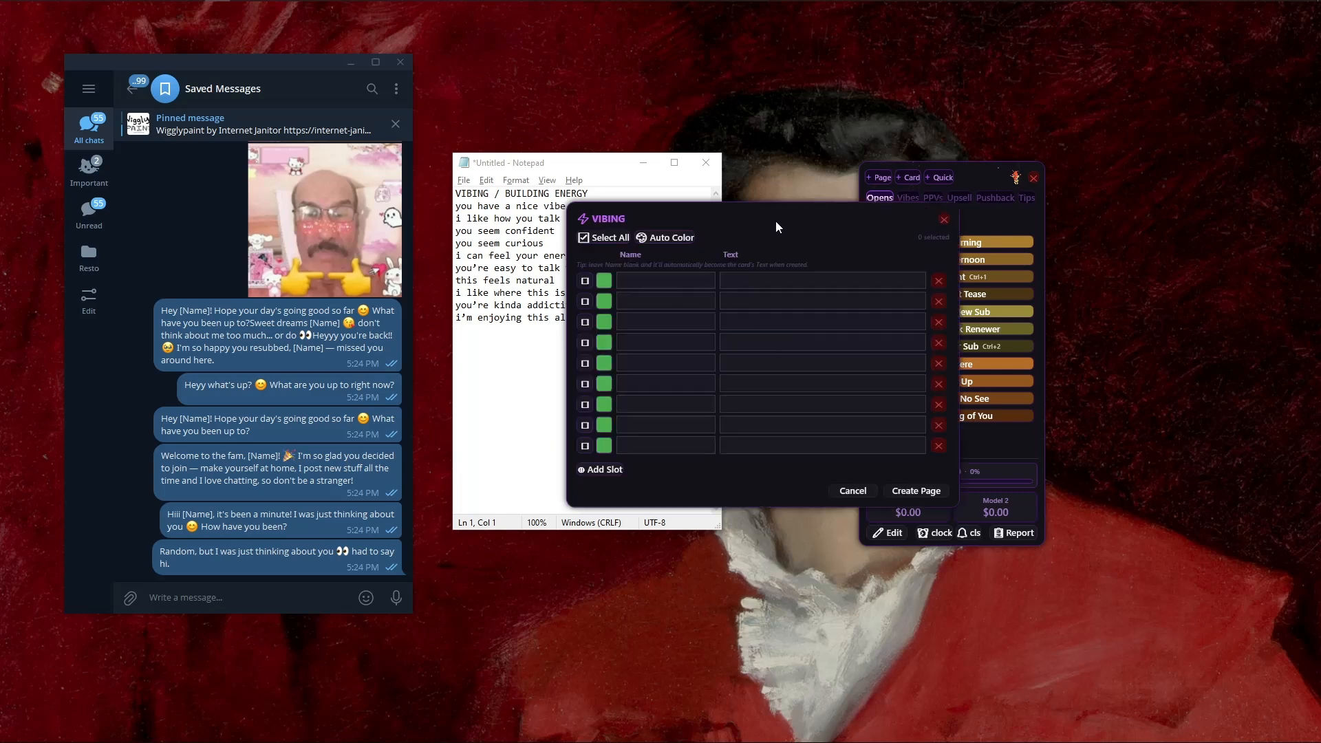
Copy the heading "VIBING / BUILDING ENERGY" from the Notepad list into the first slot's name
drag(618, 197, 417, 197)
key(ctrl+c)
click(757, 266)
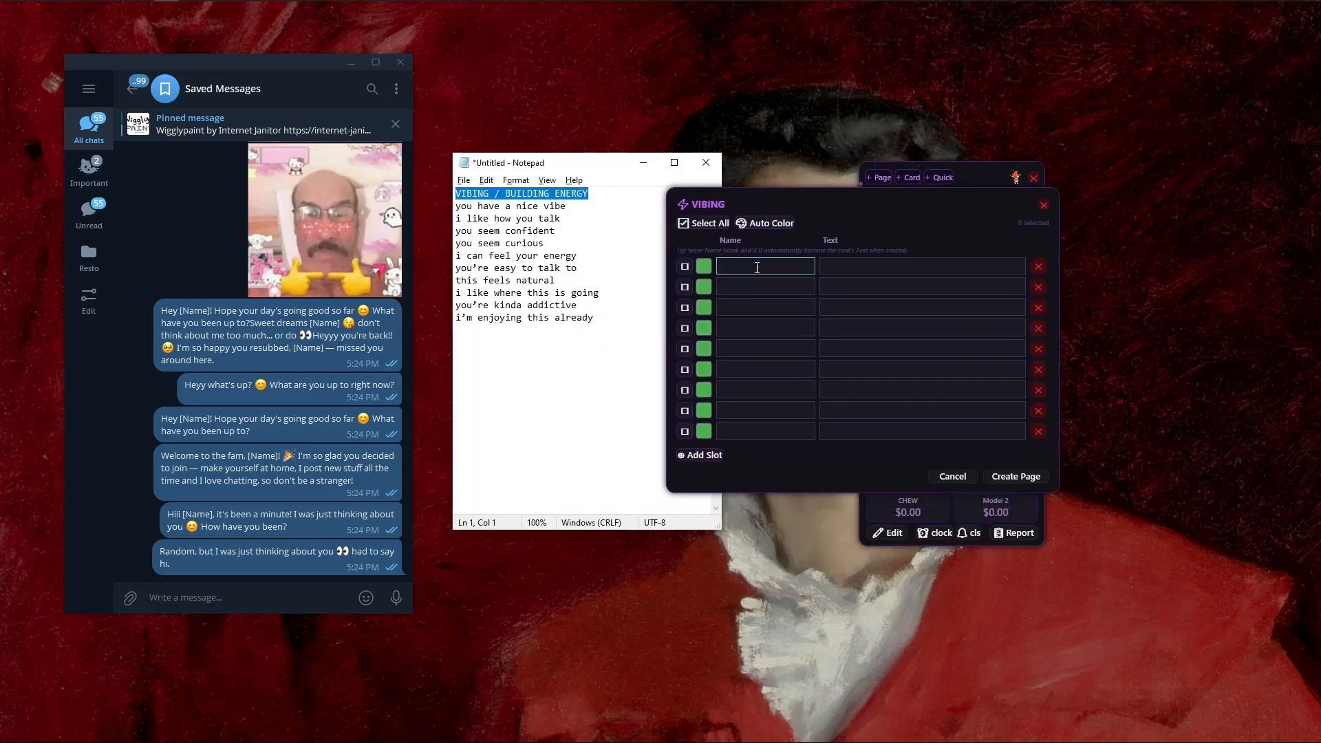
key(ctrl+v)
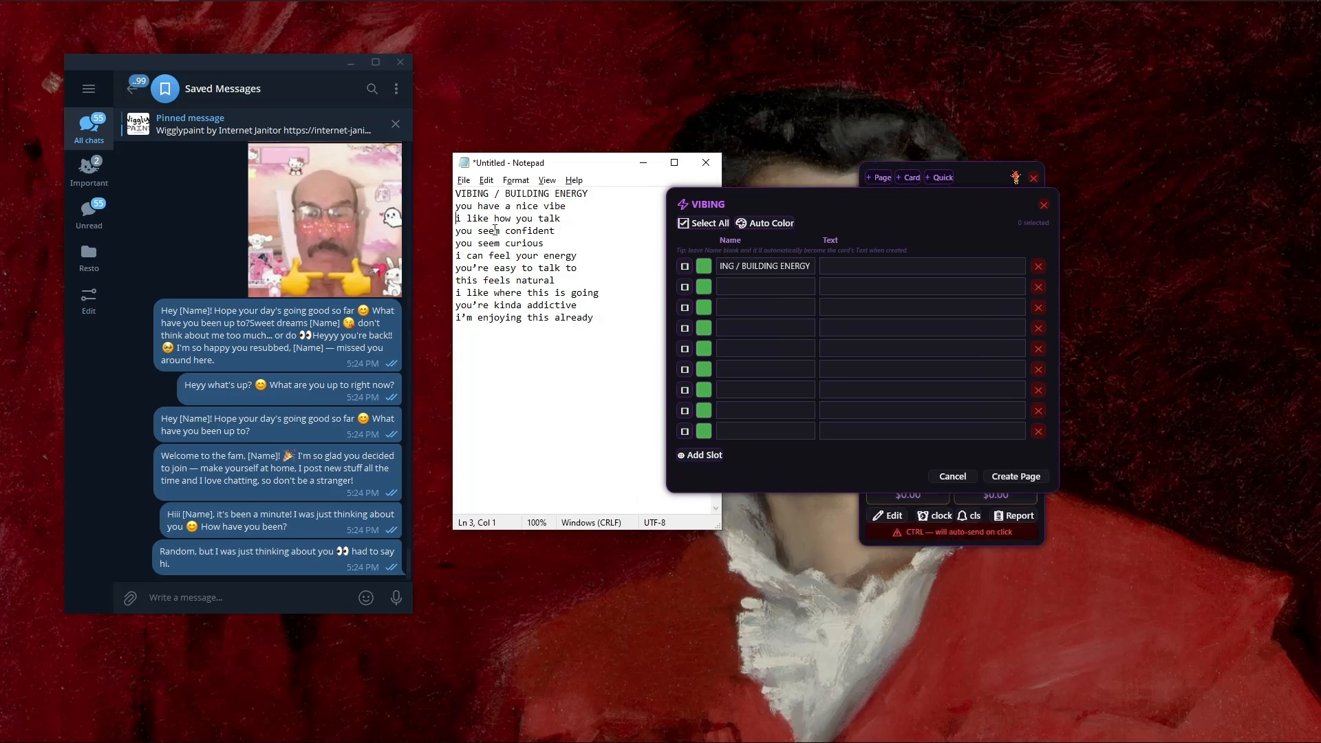
Copy "you have a nice vibe", "i like how you talk" and "you seem confident" from Notepad into the texts of slots two to four
drag(566, 205, 453, 208)
key(ctrl+c)
click(853, 286)
key(ctrl+v)
drag(560, 219, 453, 222)
click(869, 310)
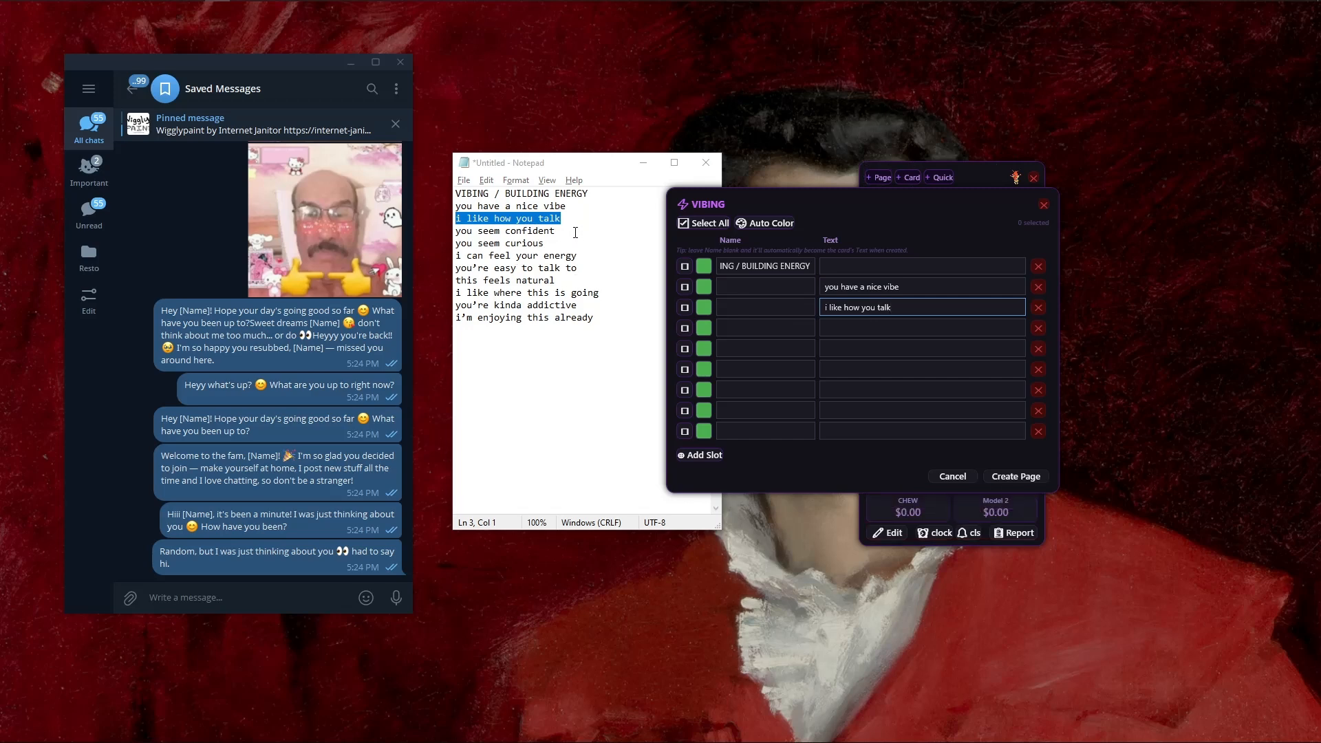
drag(556, 231, 454, 232)
click(860, 327)
key(ctrl+v)
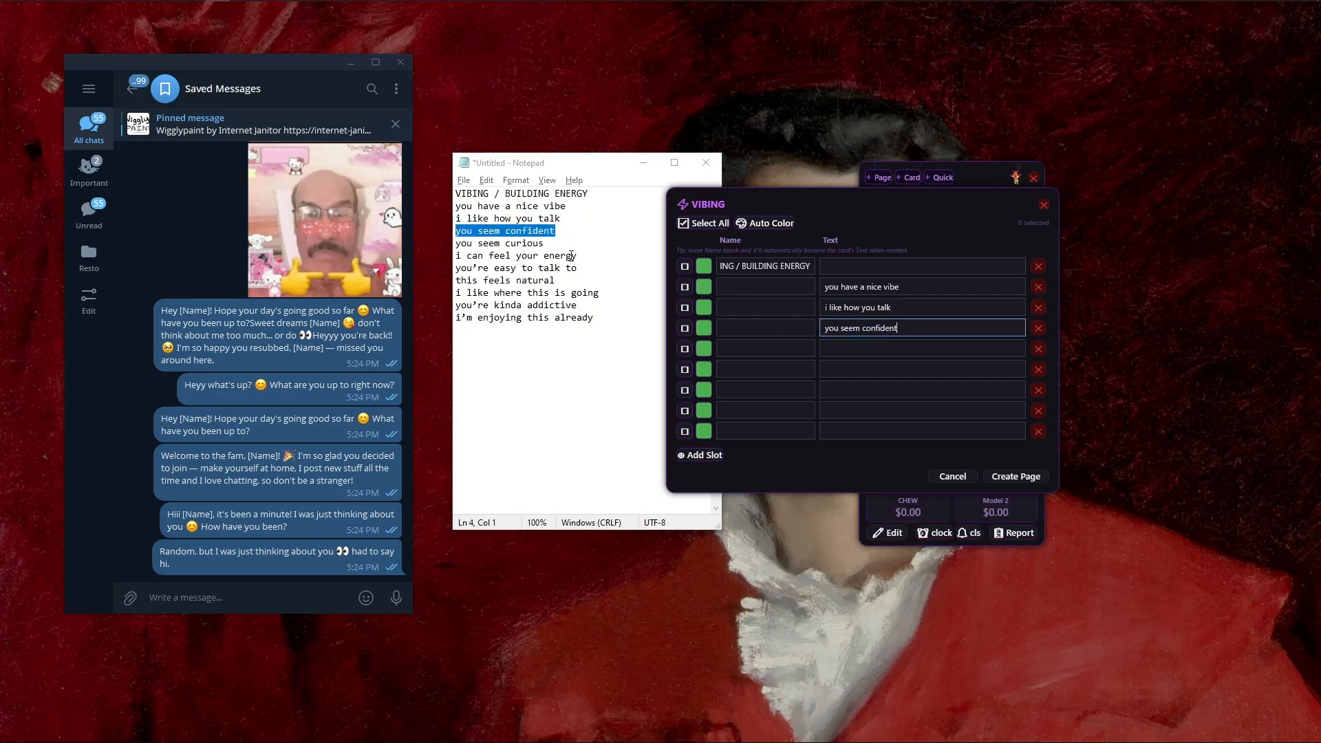
Copy "you seem curious" and "i can feel your energy" from Notepad into the texts of slots five and six
drag(545, 244, 448, 245)
key(ctrl+c)
click(886, 346)
key(ctrl+v)
drag(578, 256, 454, 256)
key(ctrl+c)
click(869, 370)
key(ctrl+v)
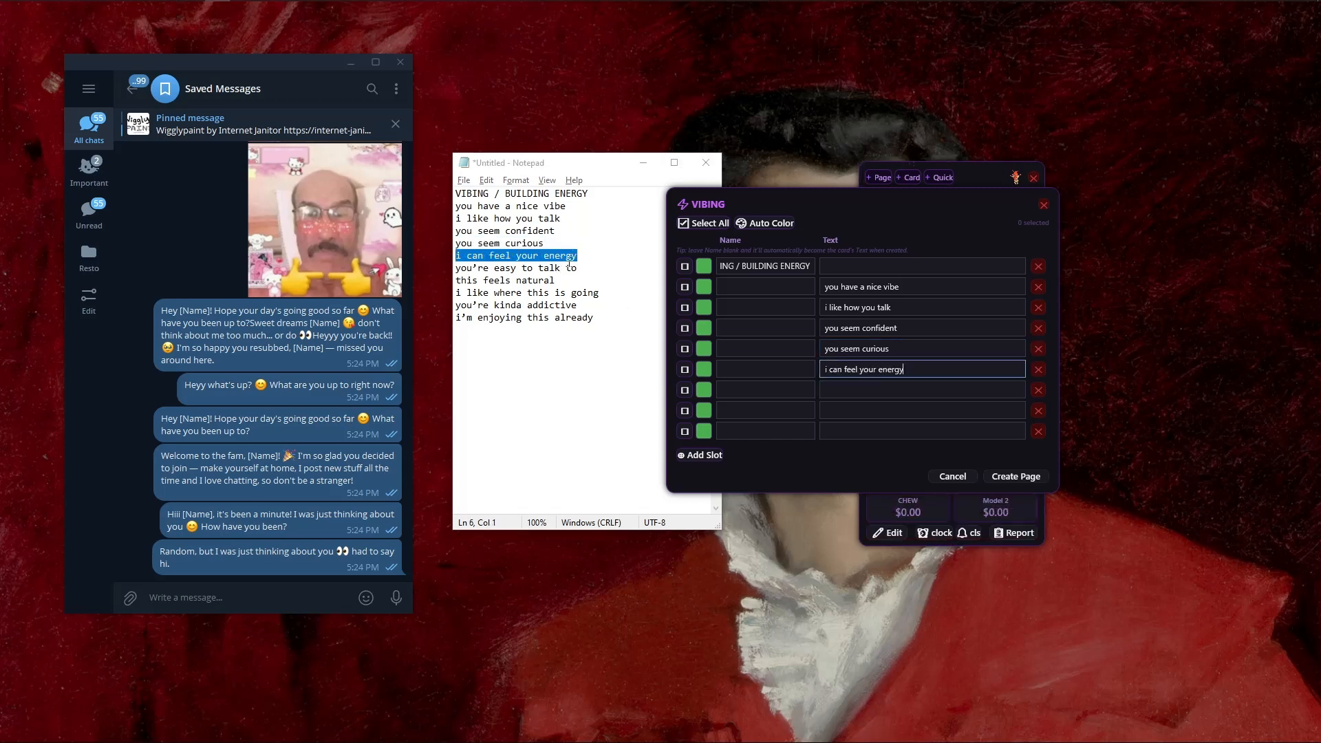
Fill slots seven to nine with "you're easy to talk to", "this feels natural" and "i like where this is going", and add two empty slots
drag(578, 268, 454, 269)
key(ctrl+c)
click(849, 390)
key(ctrl+v)
drag(578, 281, 454, 280)
key(ctrl+c)
click(856, 413)
key(ctrl+v)
drag(598, 293, 454, 293)
key(ctrl+c)
click(861, 430)
key(ctrl+v)
click(700, 454)
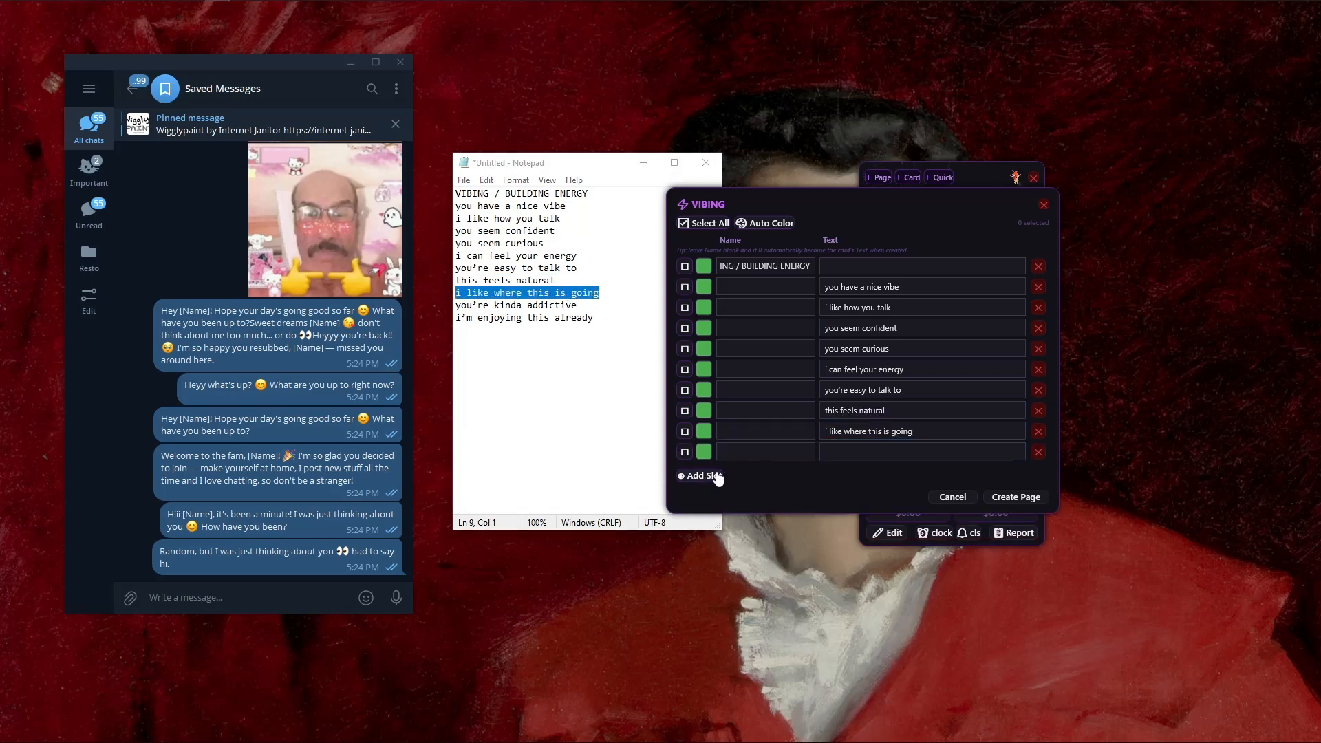
click(700, 476)
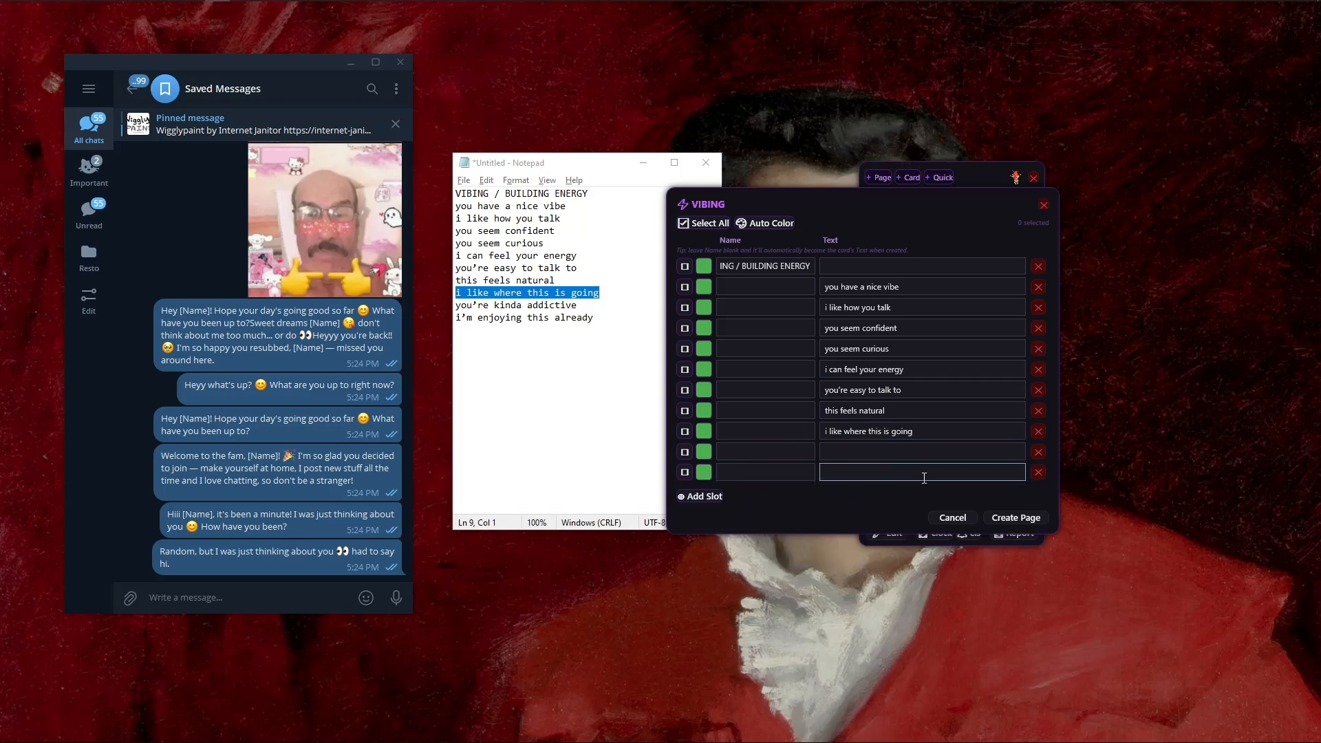
Select the eight filled message slots and apply an auto-color gradient from dark purple #4A1570 to light purple
click(685, 287)
click(685, 307)
click(685, 370)
click(686, 390)
click(777, 224)
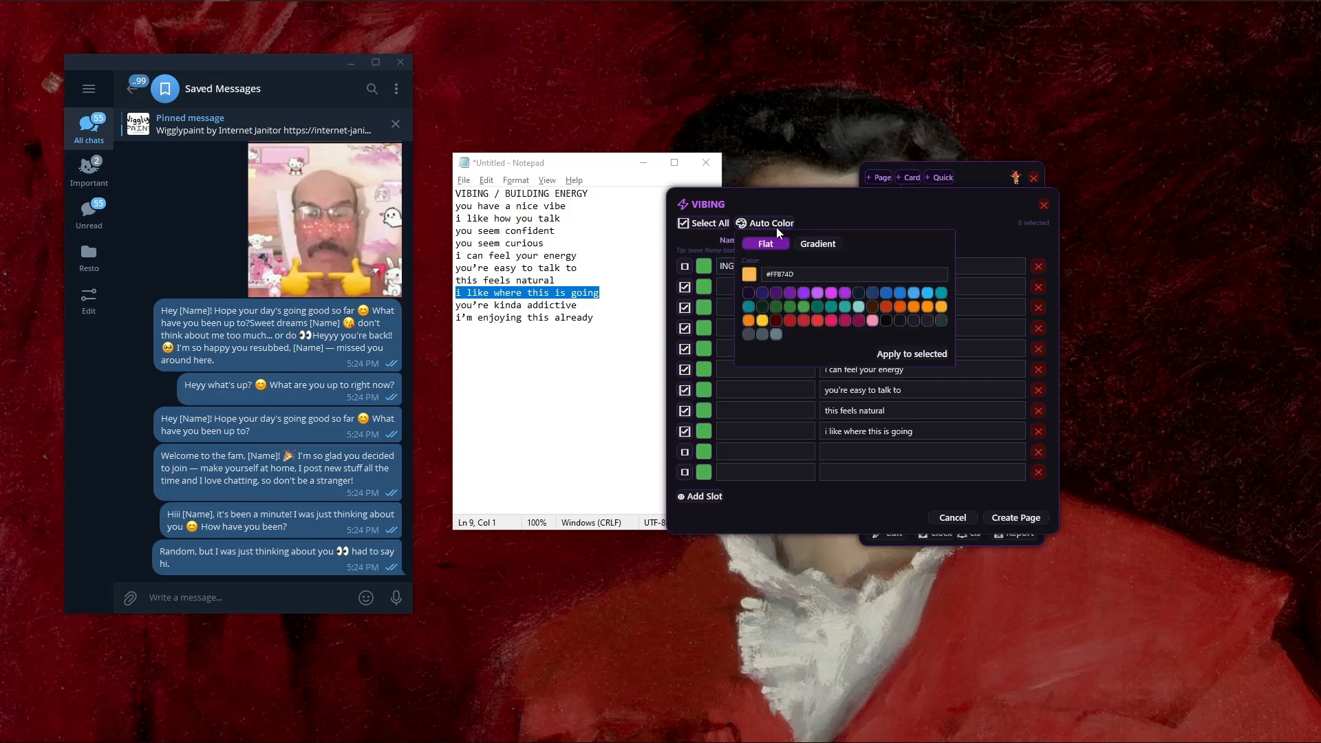
click(815, 245)
click(777, 296)
click(818, 386)
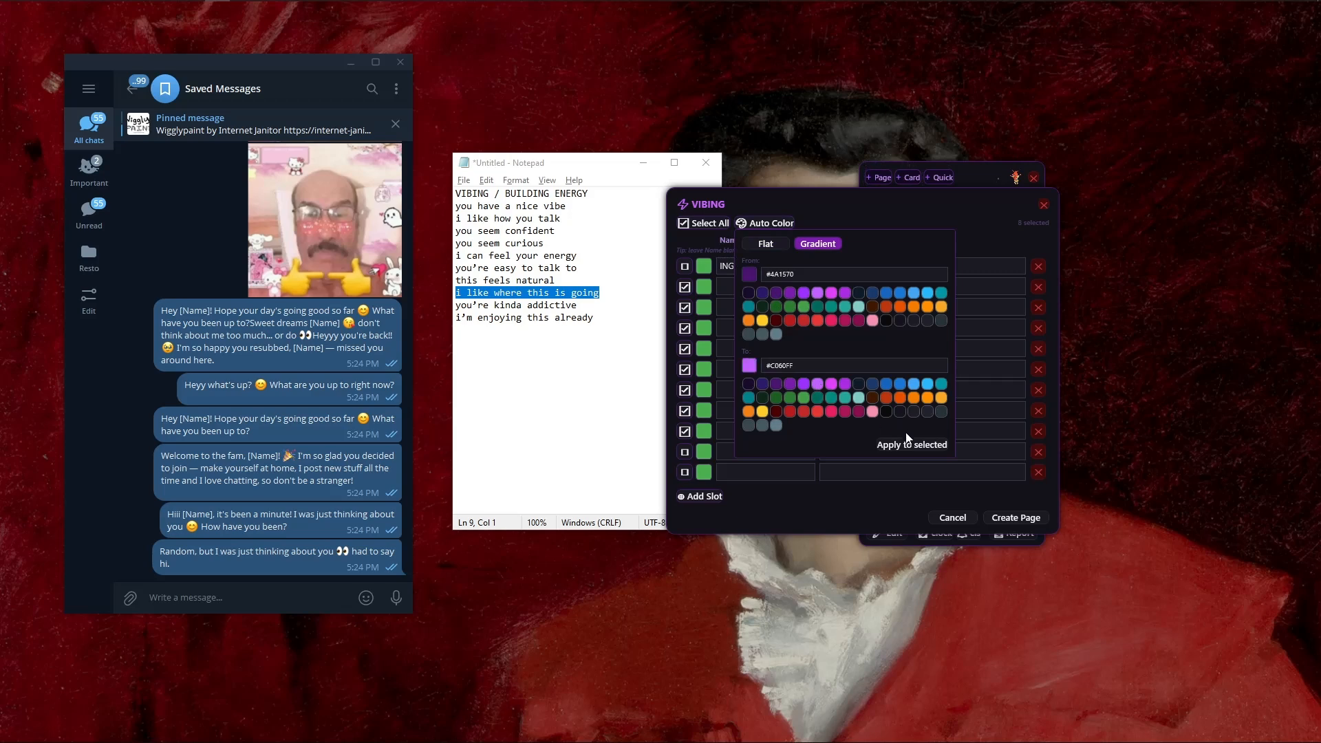
click(912, 444)
click(683, 222)
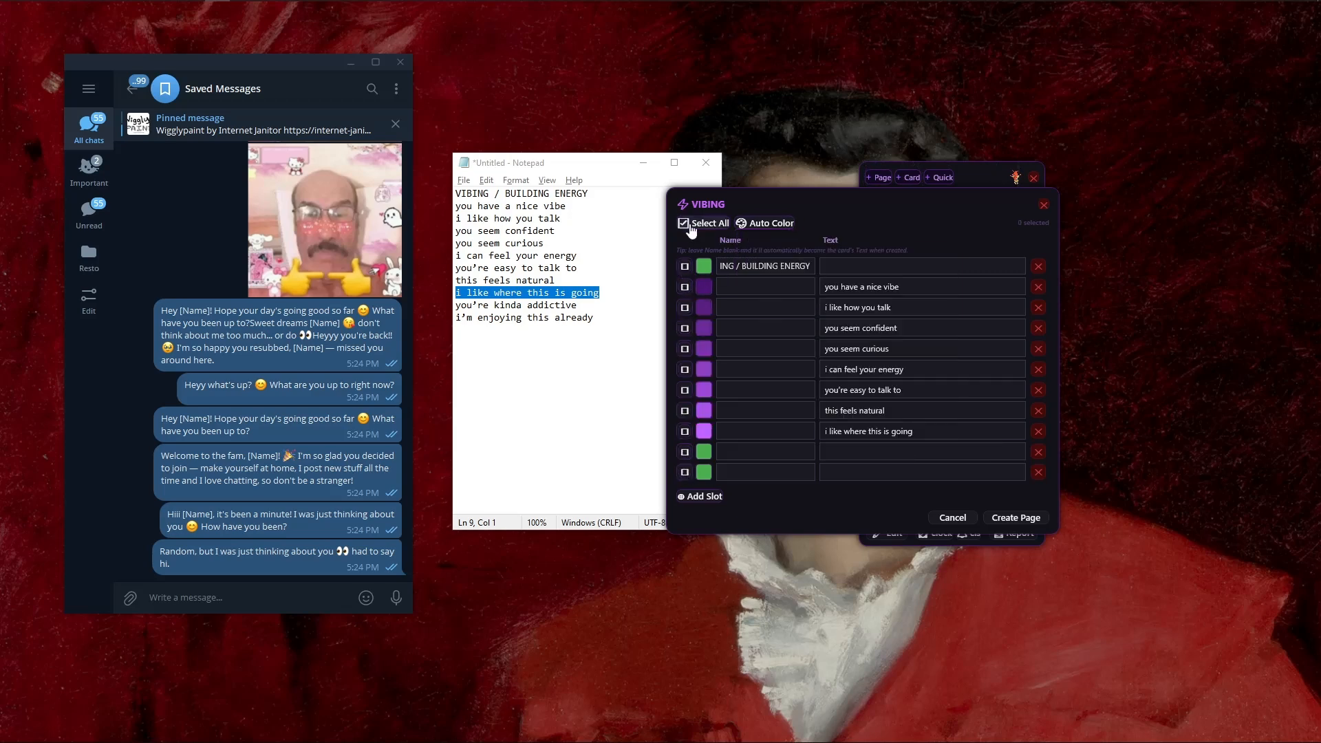
Color the "VIBING / BUILDING ENERGY" heading card black and create the page
click(704, 266)
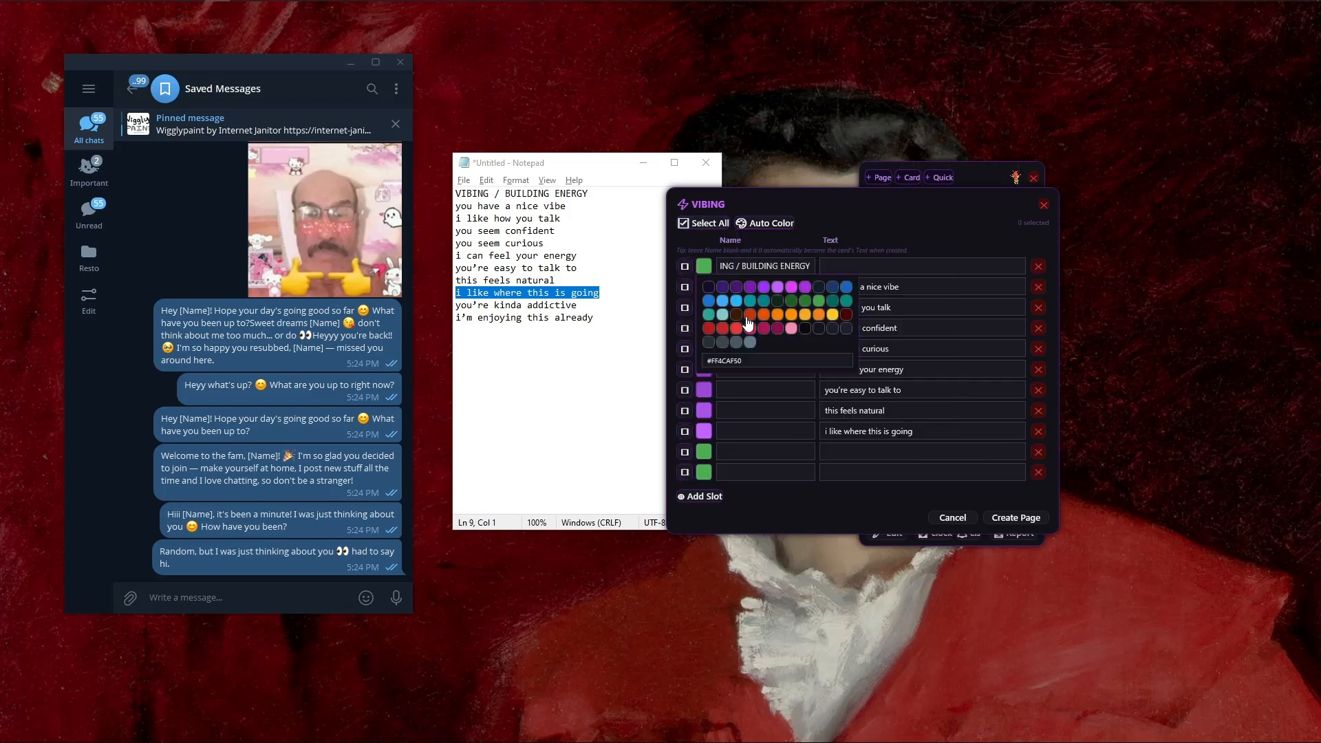
click(806, 330)
click(1015, 519)
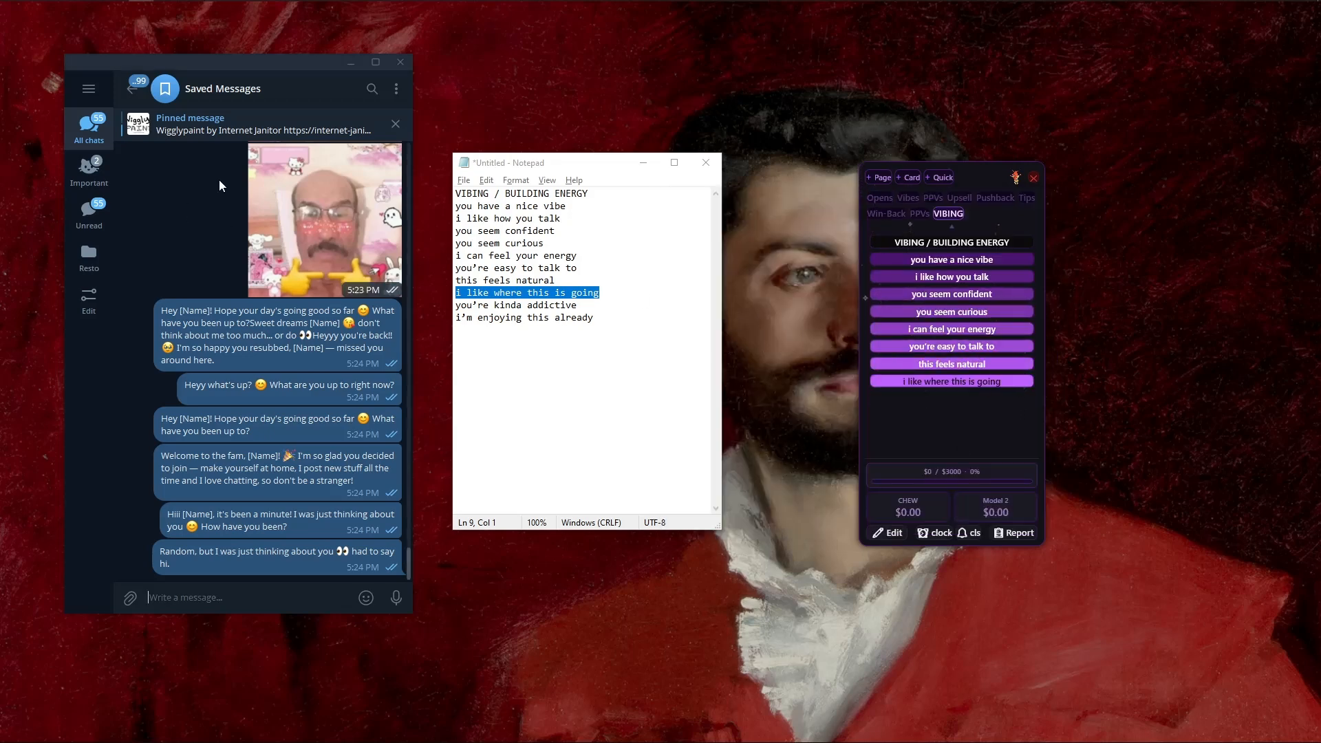
Auto-send eight messages to the chat from the VIBING cards, starting with "you seem confident" and ending with "i like how you talk"
key(ctrl)
ctrl+click(962, 298)
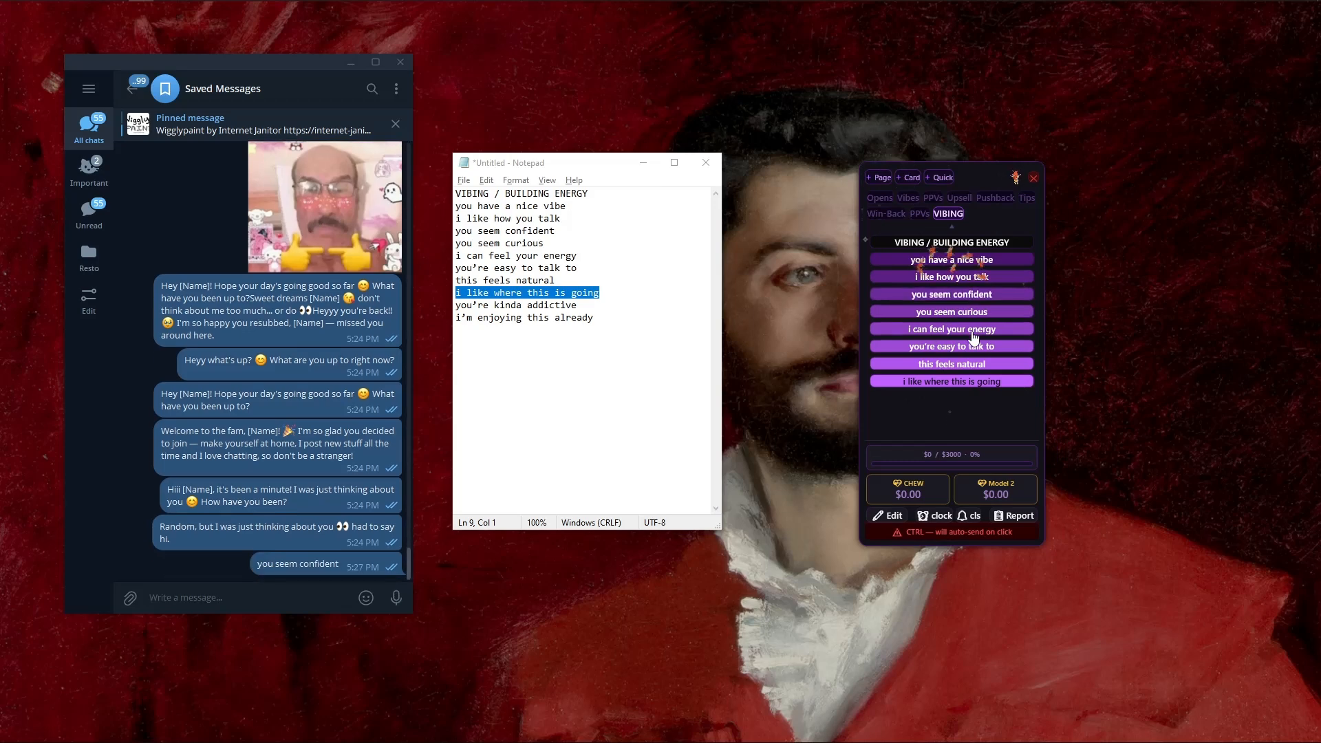
ctrl+click(970, 331)
ctrl+click(966, 363)
ctrl+click(951, 278)
ctrl+click(953, 328)
ctrl+click(953, 381)
ctrl+click(946, 313)
ctrl+click(948, 279)
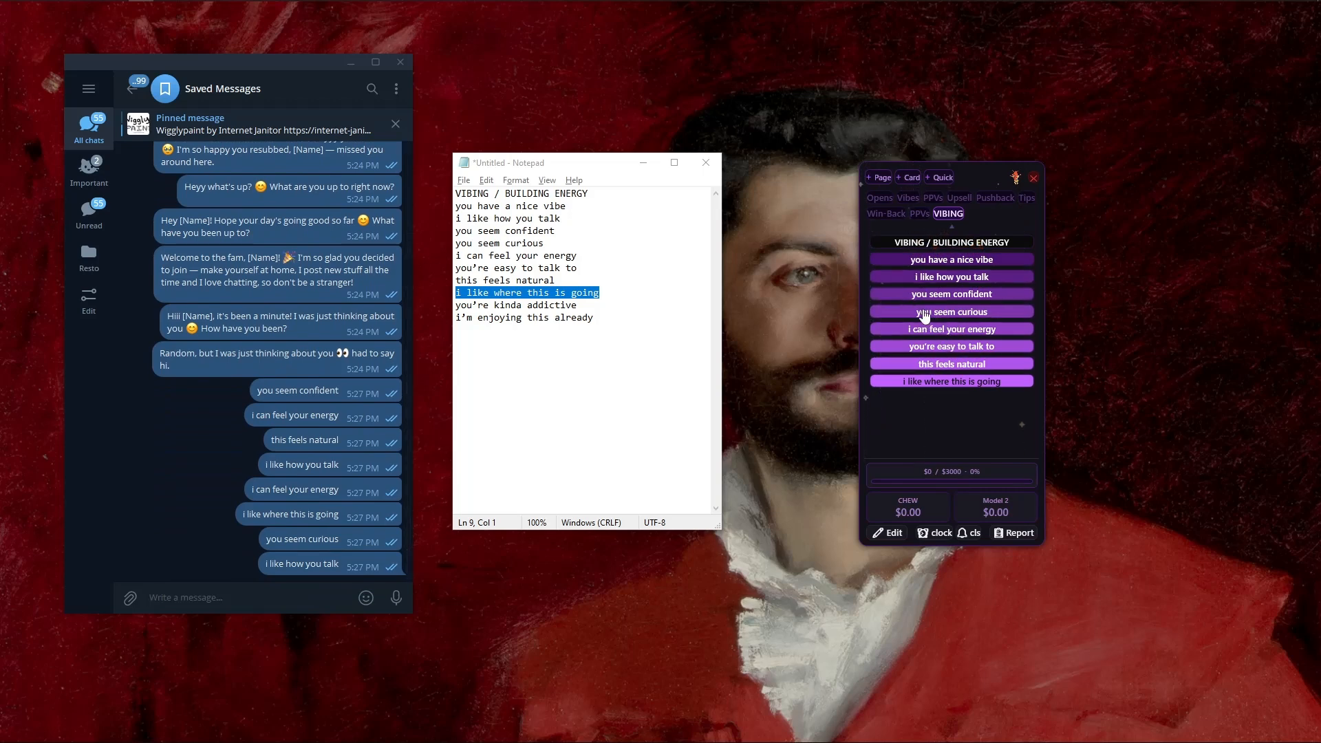
Assign the shortcut Ctrl+4 to the "you seem curious" card with Instant Send off, and send its message with the shortcut
right_click(907, 315)
click(922, 426)
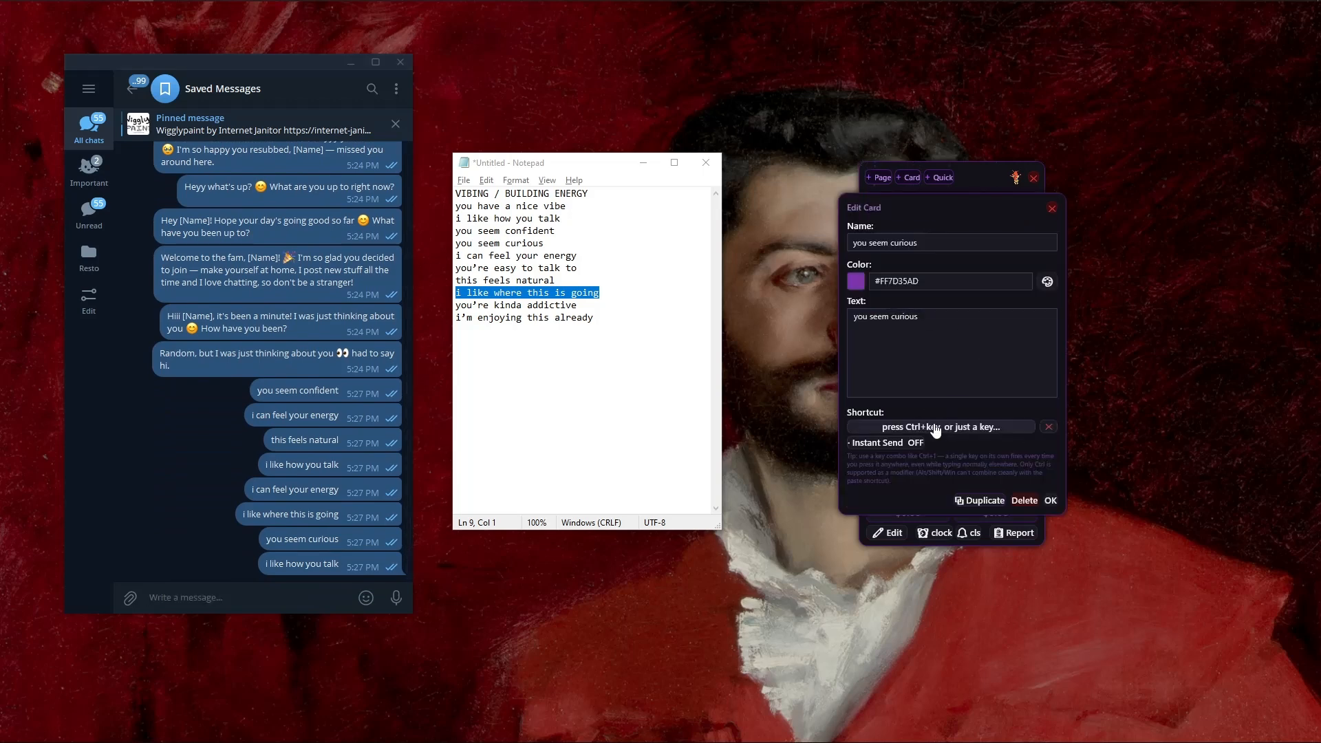
key(ctrl+1)
click(949, 432)
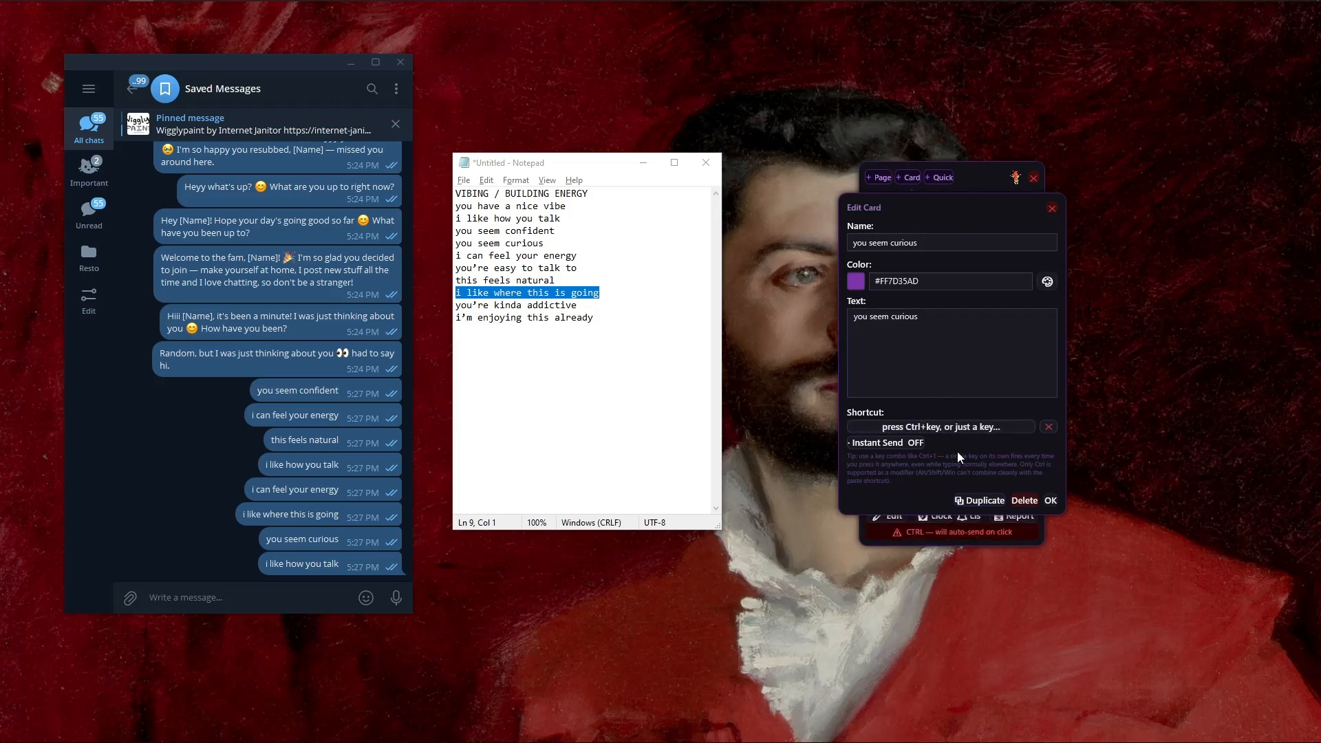
key(ctrl+4)
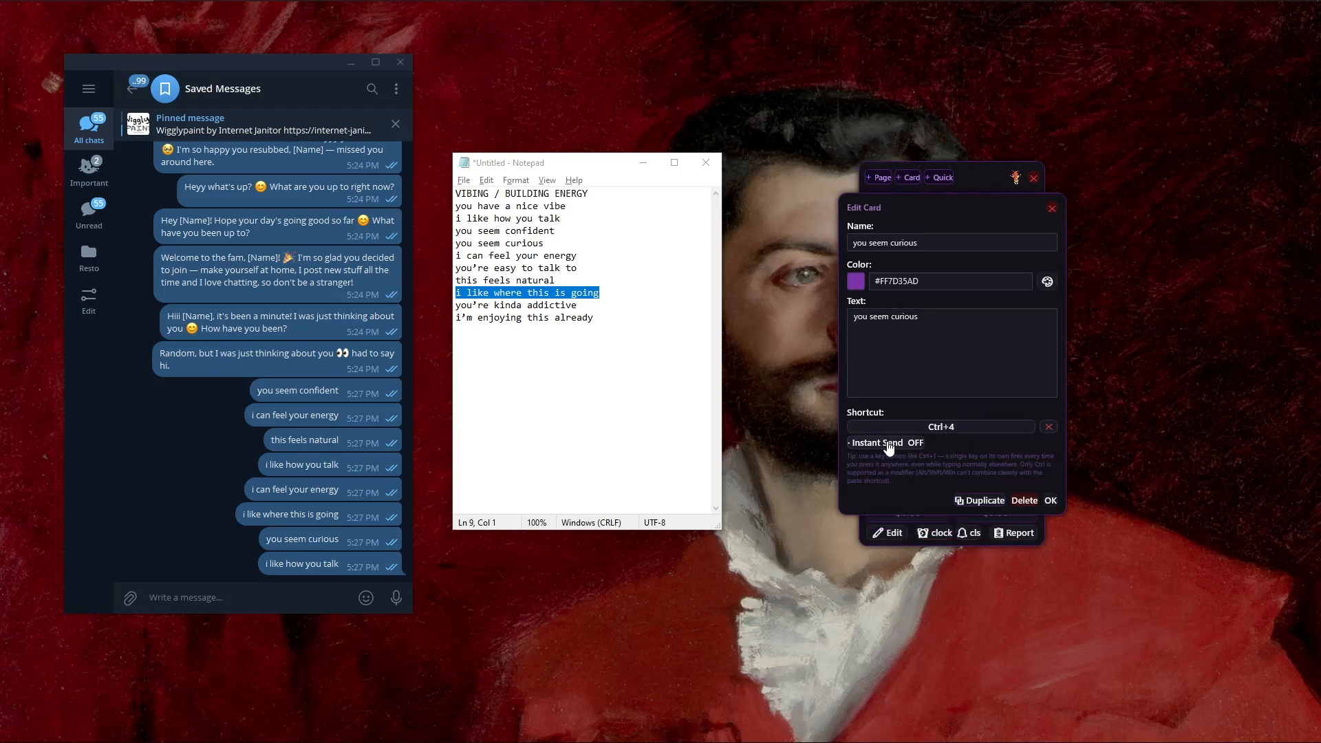
click(915, 446)
click(922, 448)
click(1050, 500)
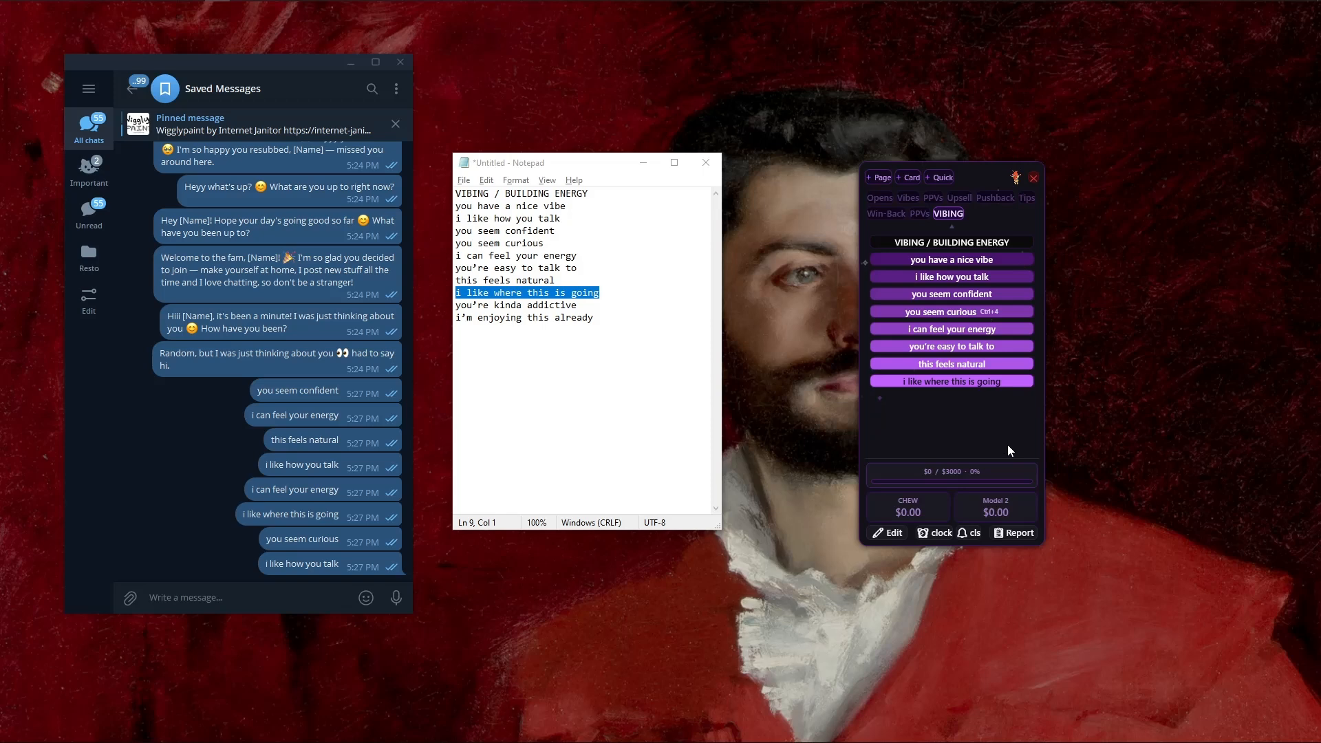
key(ctrl+4)
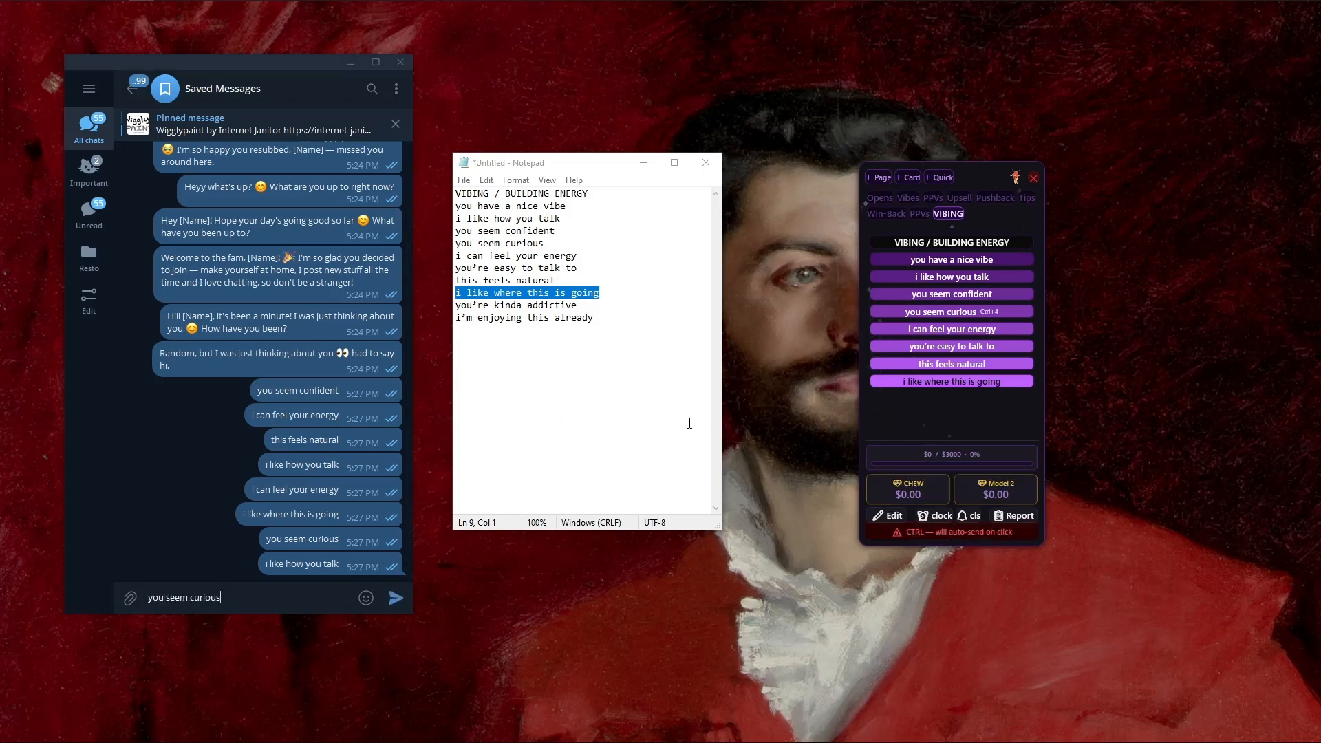
key(Return)
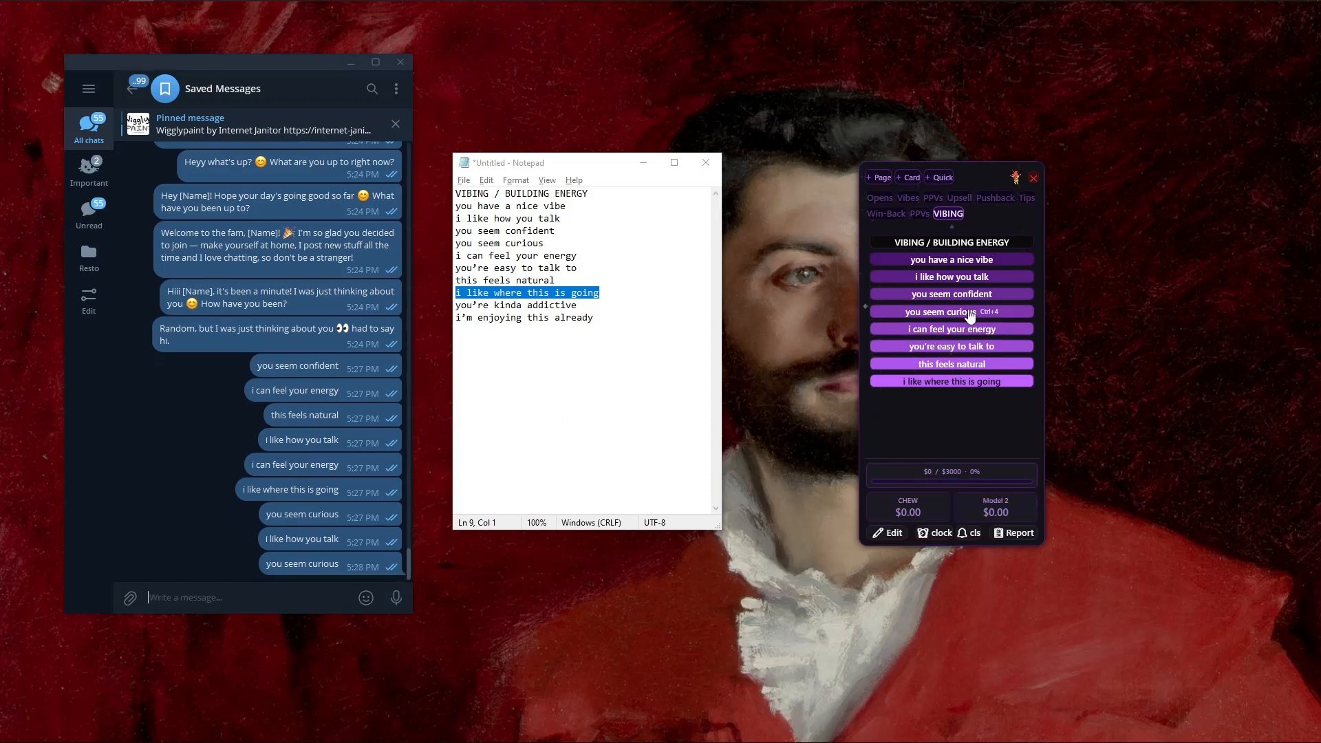
Turn on Instant Send for the "you seem curious" card and send its message with the assigned shortcut
right_click(968, 315)
click(917, 443)
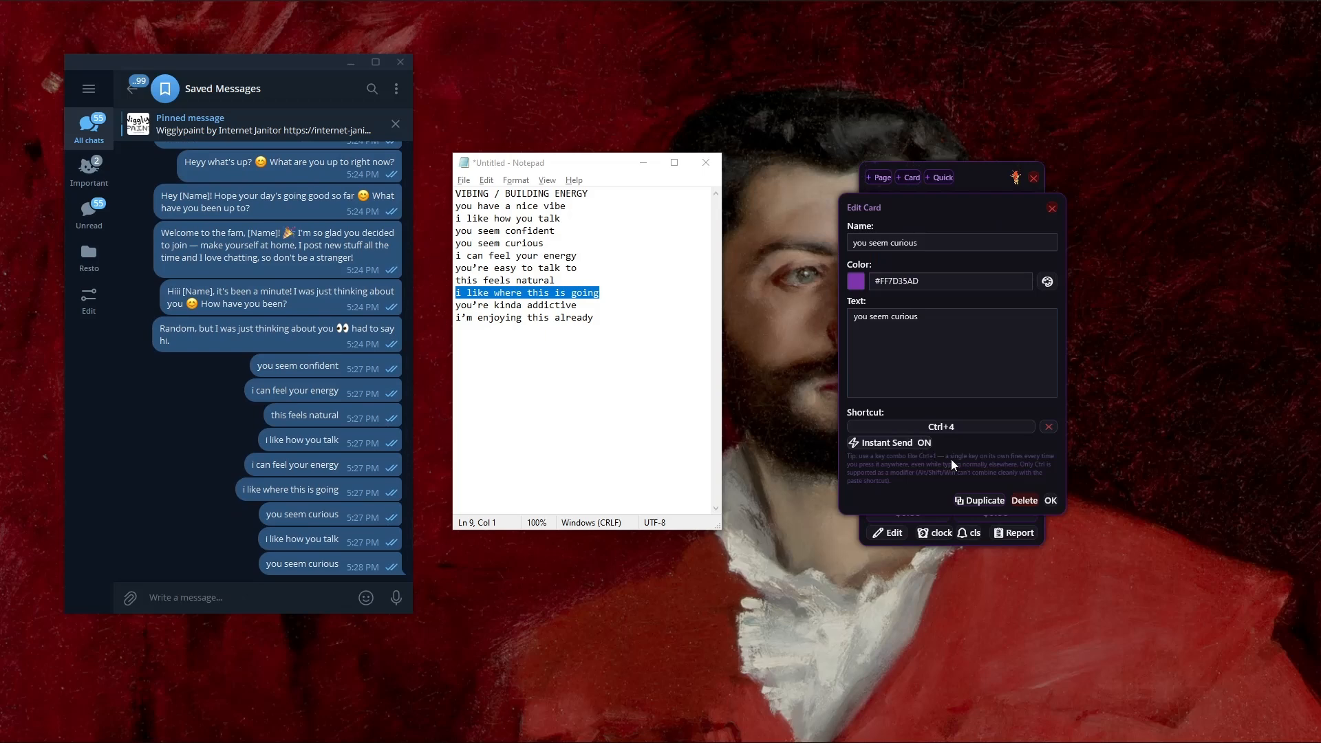
click(1051, 500)
key(ctrl+4)
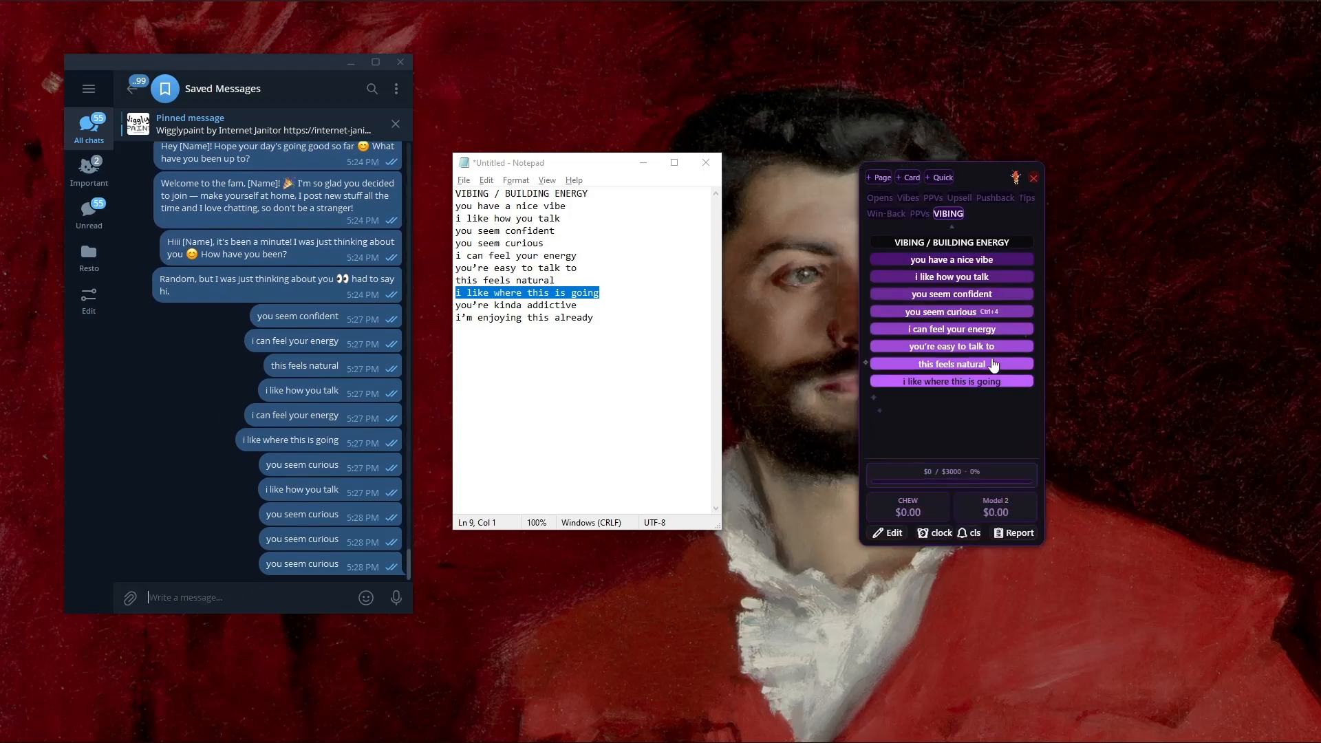
Open the clock beside the card panel and switch on its repeating alarm
click(936, 533)
drag(678, 340, 616, 385)
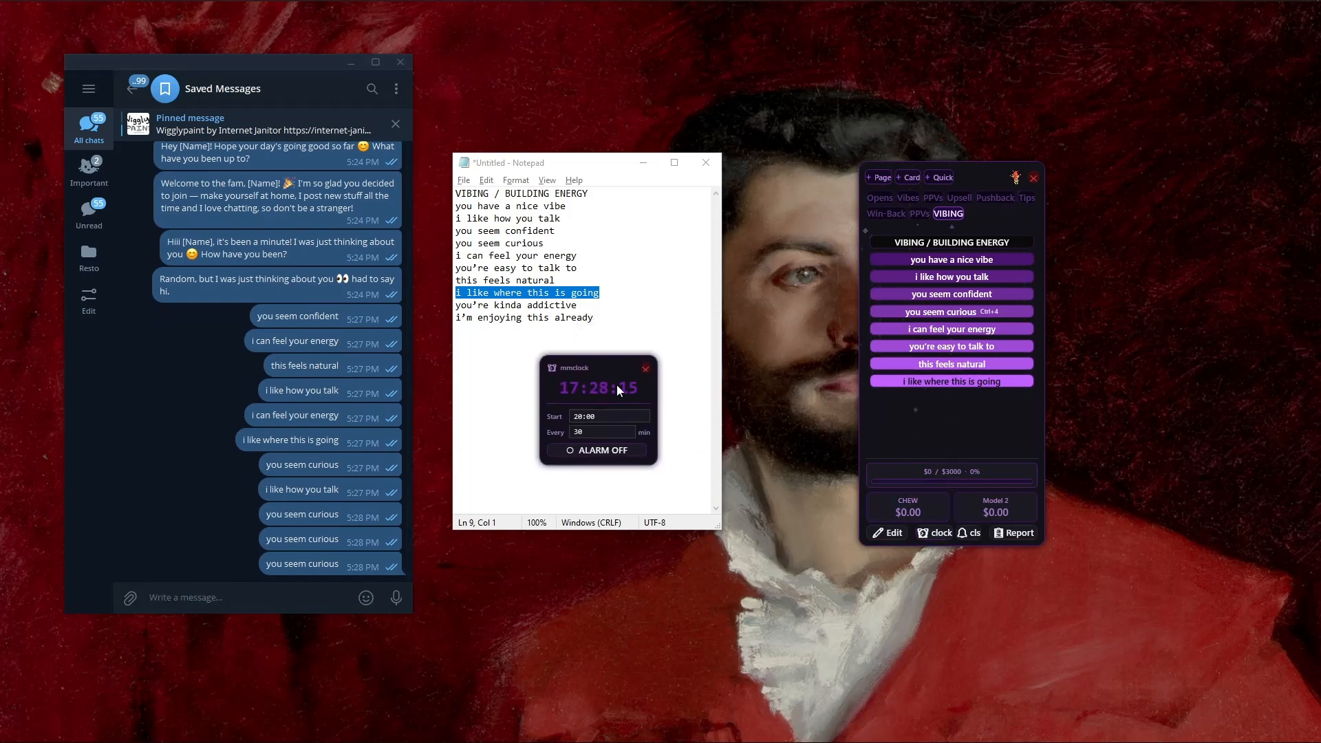
click(593, 451)
Go over the alarm's start time and repeat interval, switch the alarm off and close the clock
click(554, 433)
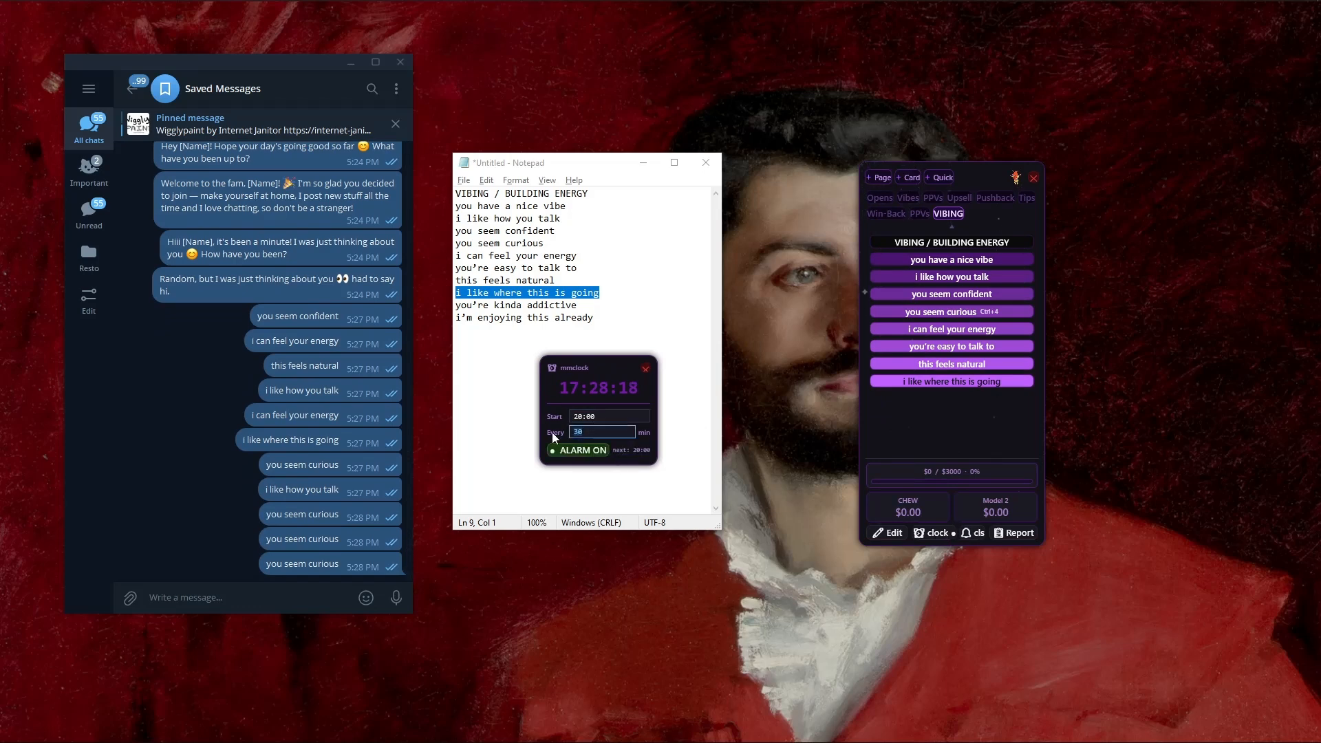
click(612, 417)
drag(612, 417, 536, 421)
click(596, 436)
drag(590, 431, 528, 430)
drag(599, 418, 525, 416)
click(595, 460)
click(595, 459)
click(616, 458)
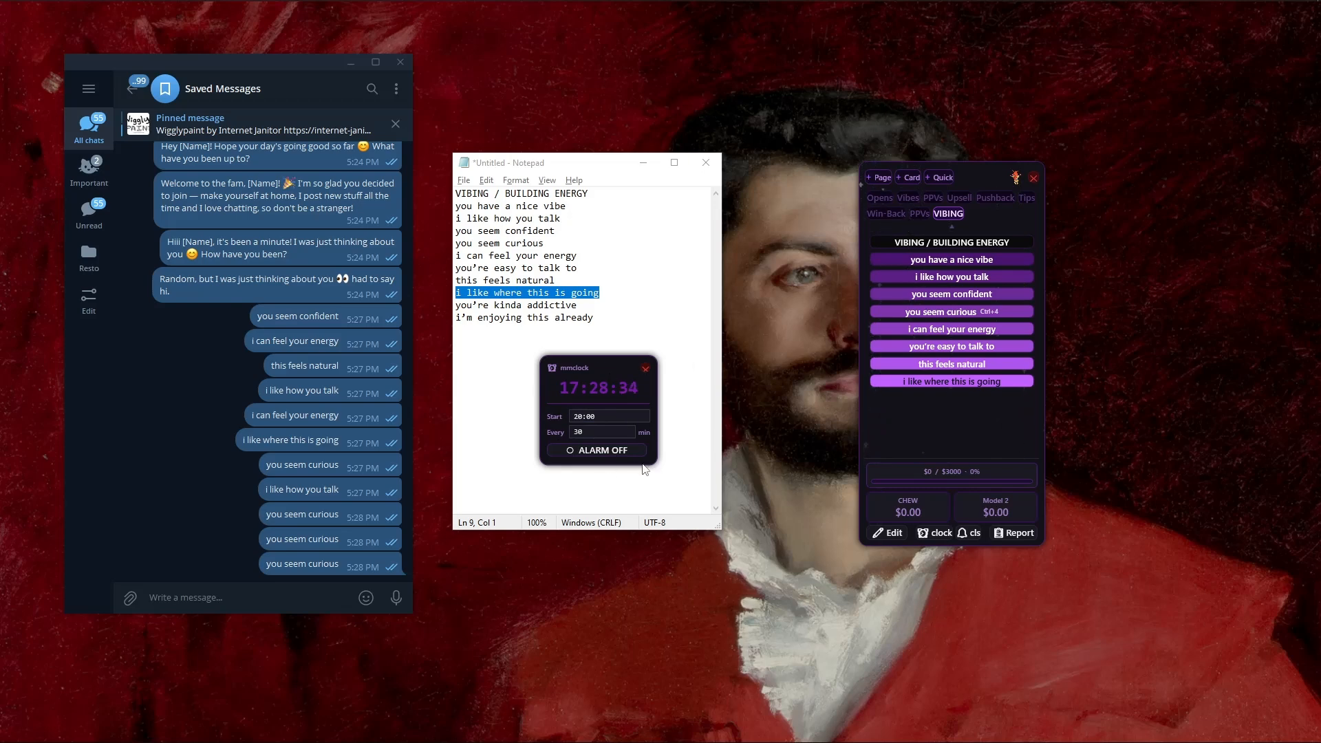
click(644, 372)
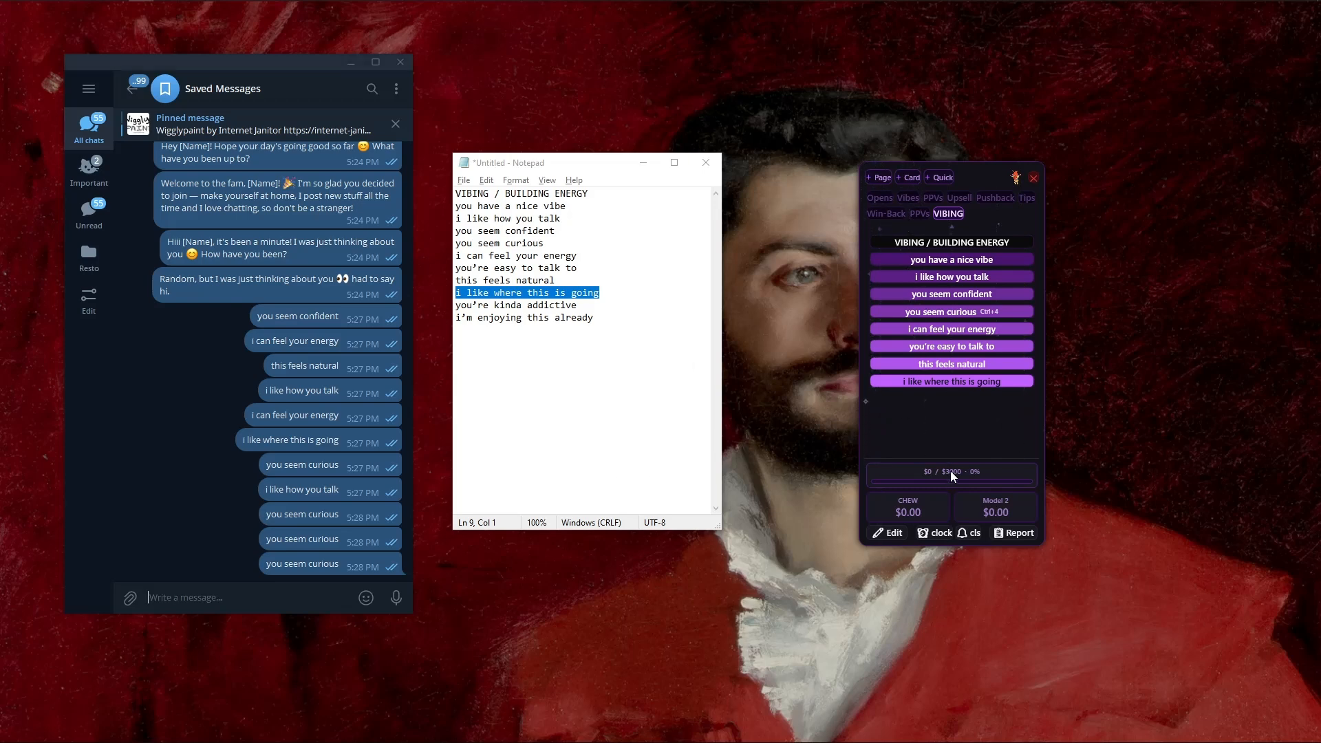
Open the cls notifier and set an unnamed timer of 3.5 min
click(971, 534)
mouse_move(547, 393)
mouse_down()
mouse_move(595, 390)
mouse_move(564, 390)
mouse_up()
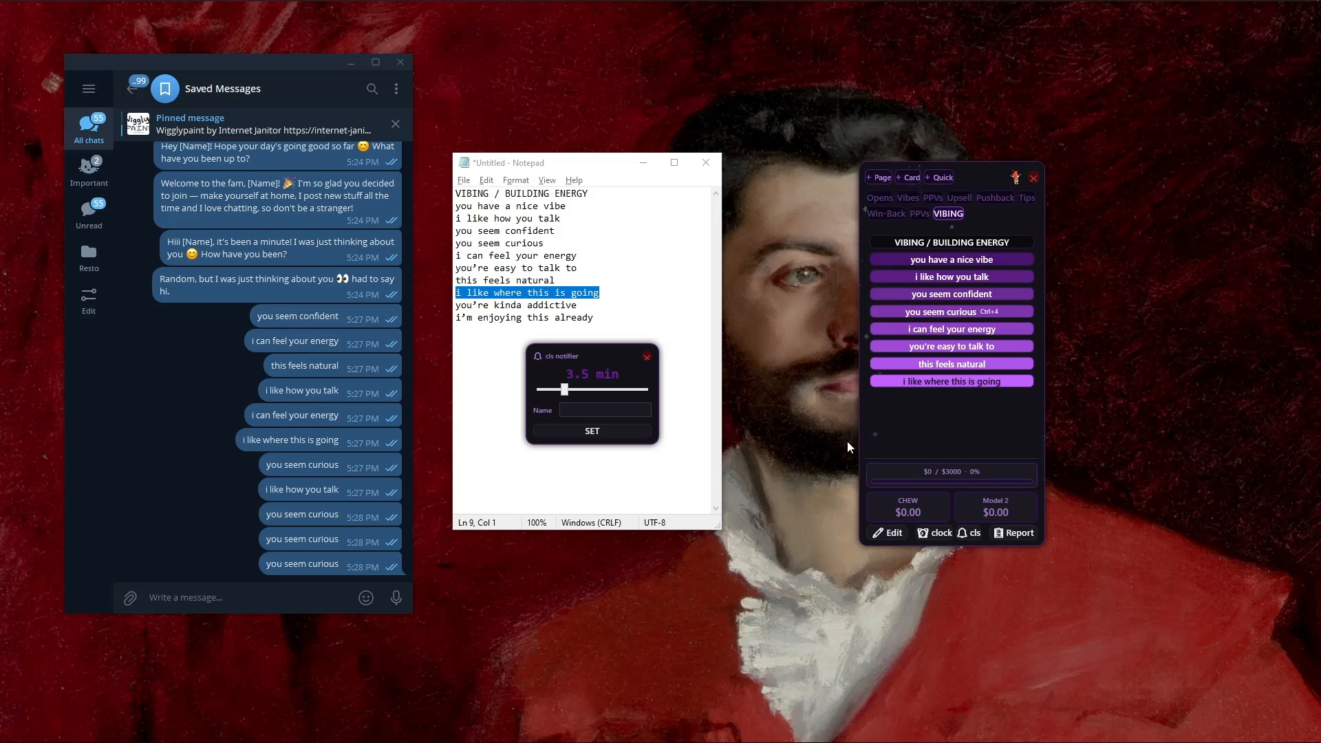
click(593, 430)
Set another cls notifier timer to 5.0 min with the name "chewd"
click(967, 544)
drag(605, 367, 707, 369)
click(669, 386)
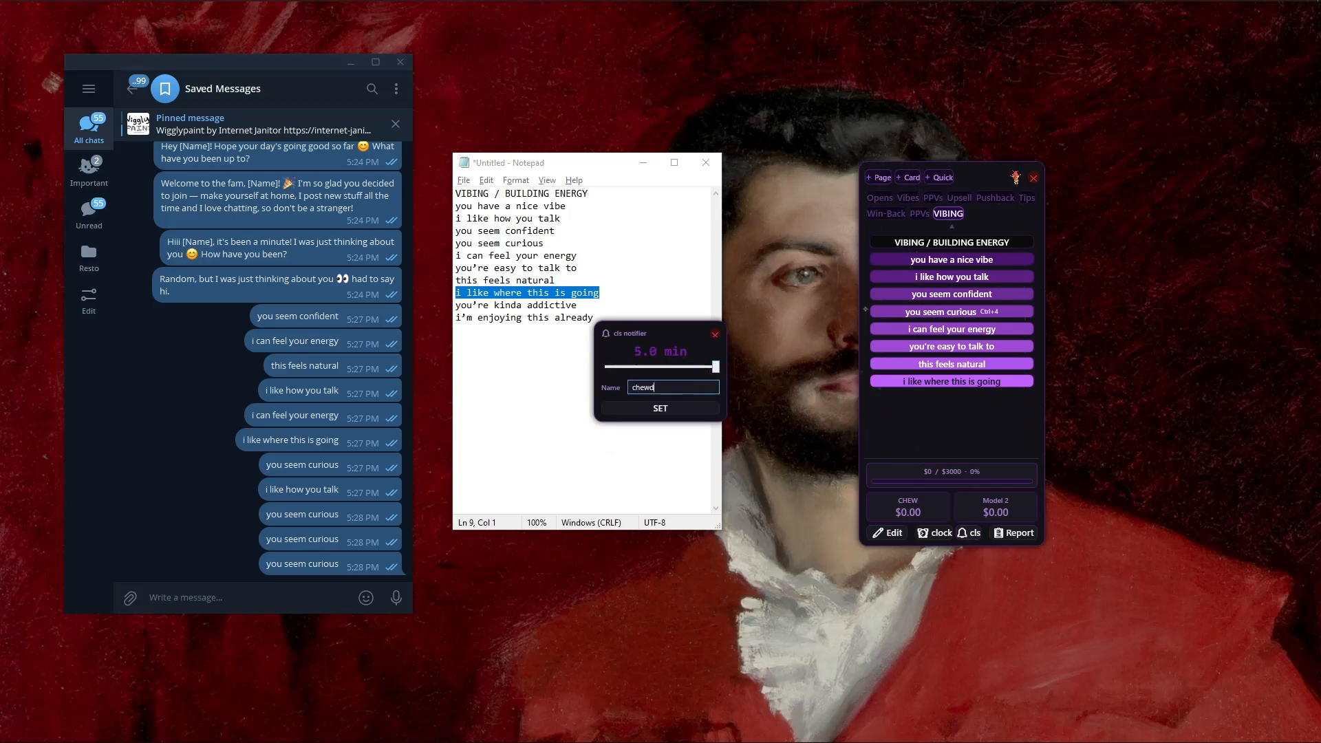
click(660, 411)
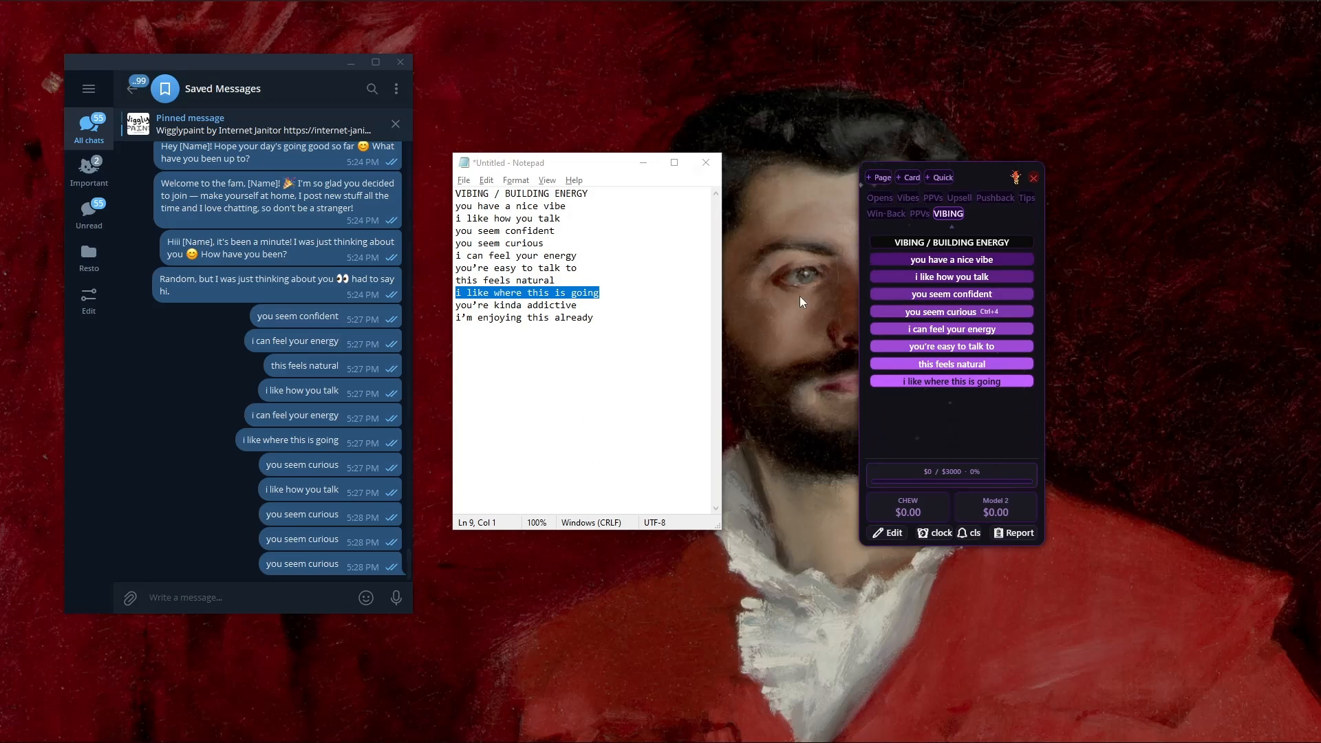
click(629, 362)
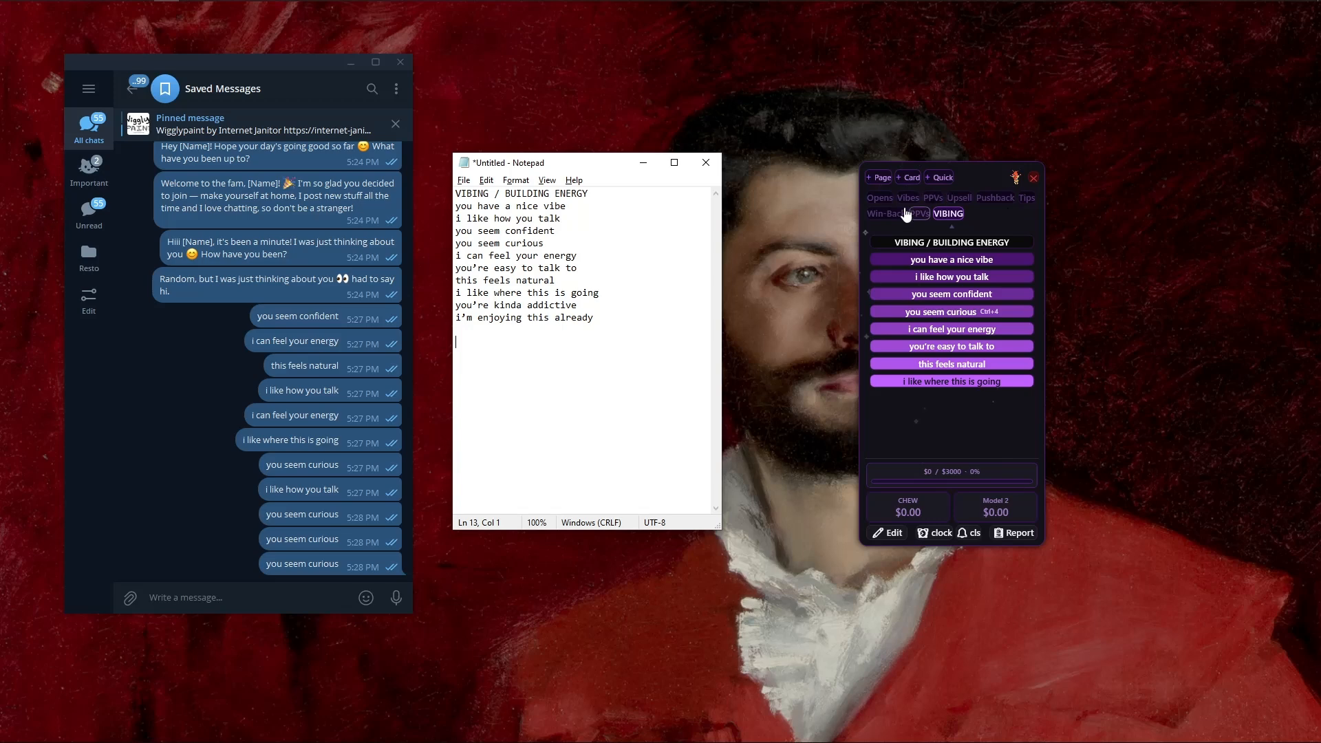
Add blank pages up to Page 15 and switch back to the Opens page
click(880, 179)
click(880, 179)
click(880, 179)
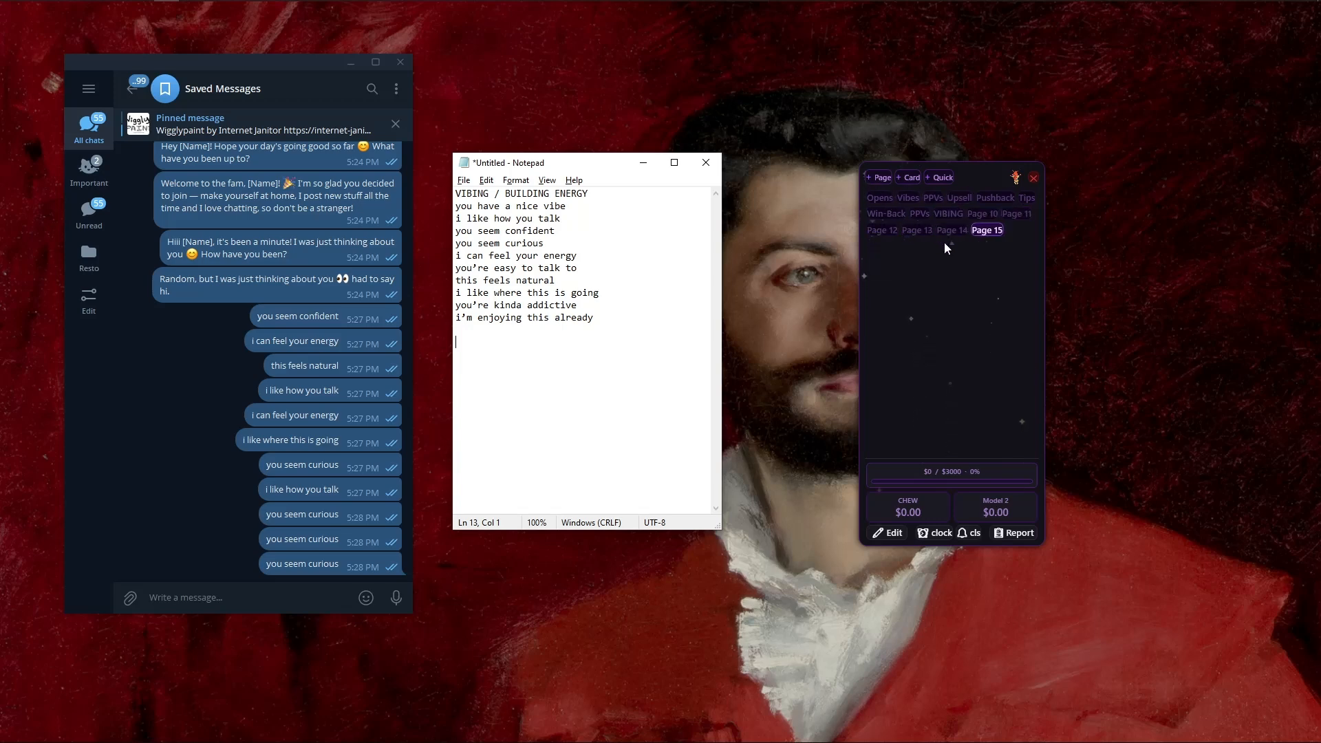
click(879, 198)
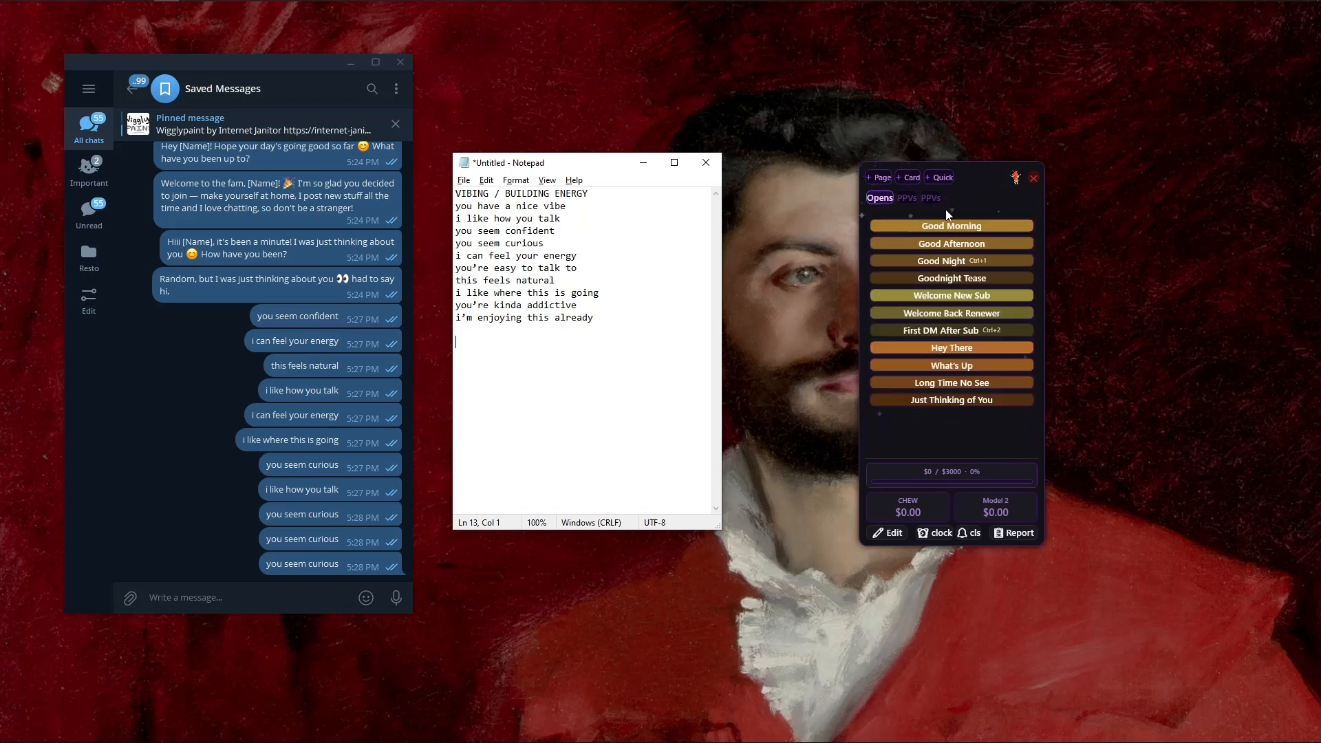
click(953, 211)
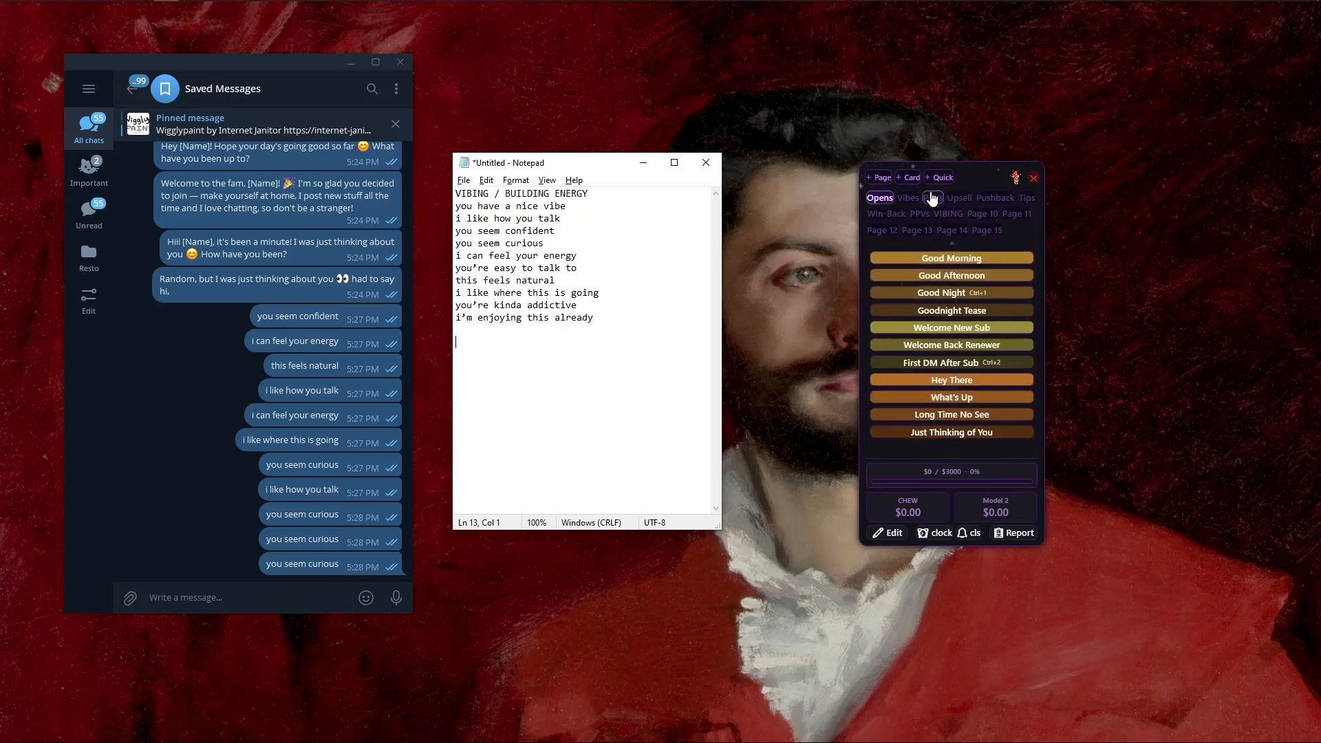
Mark Page 15 as a favorite and save the page settings
right_click(988, 231)
click(954, 309)
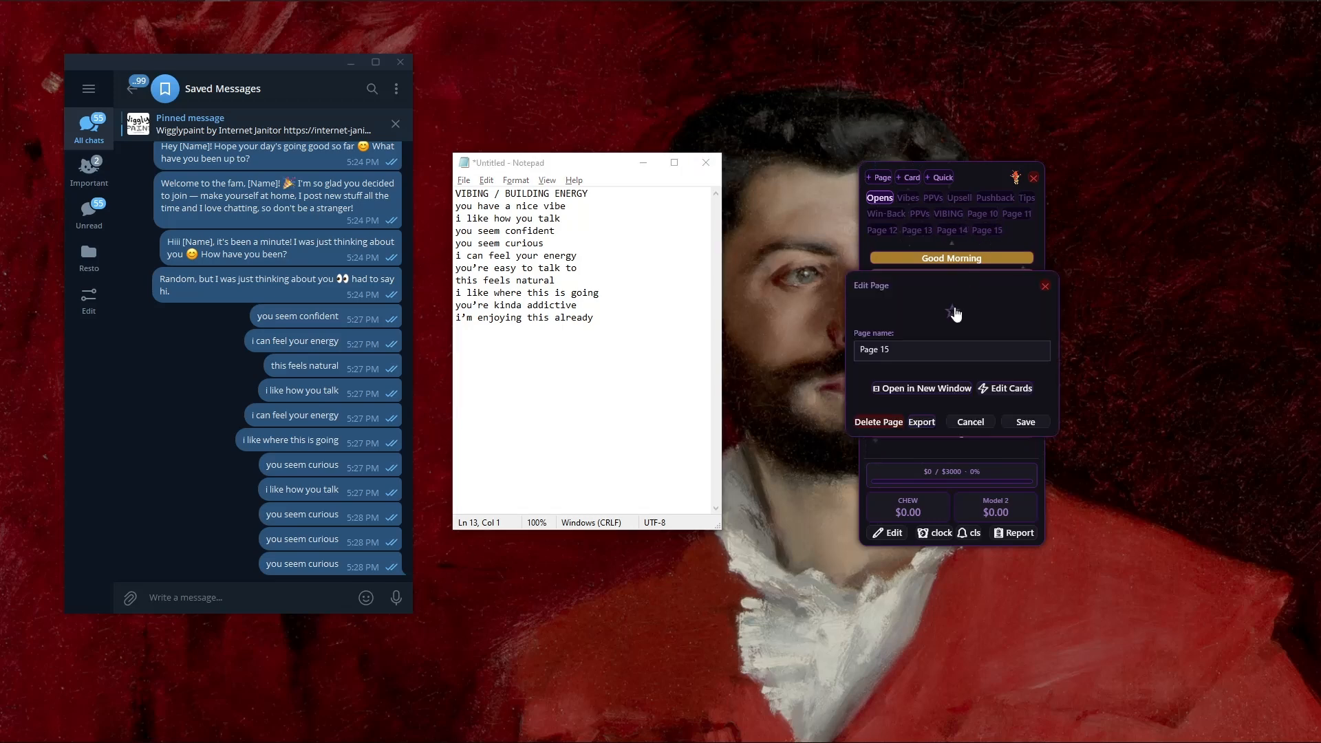
click(1030, 423)
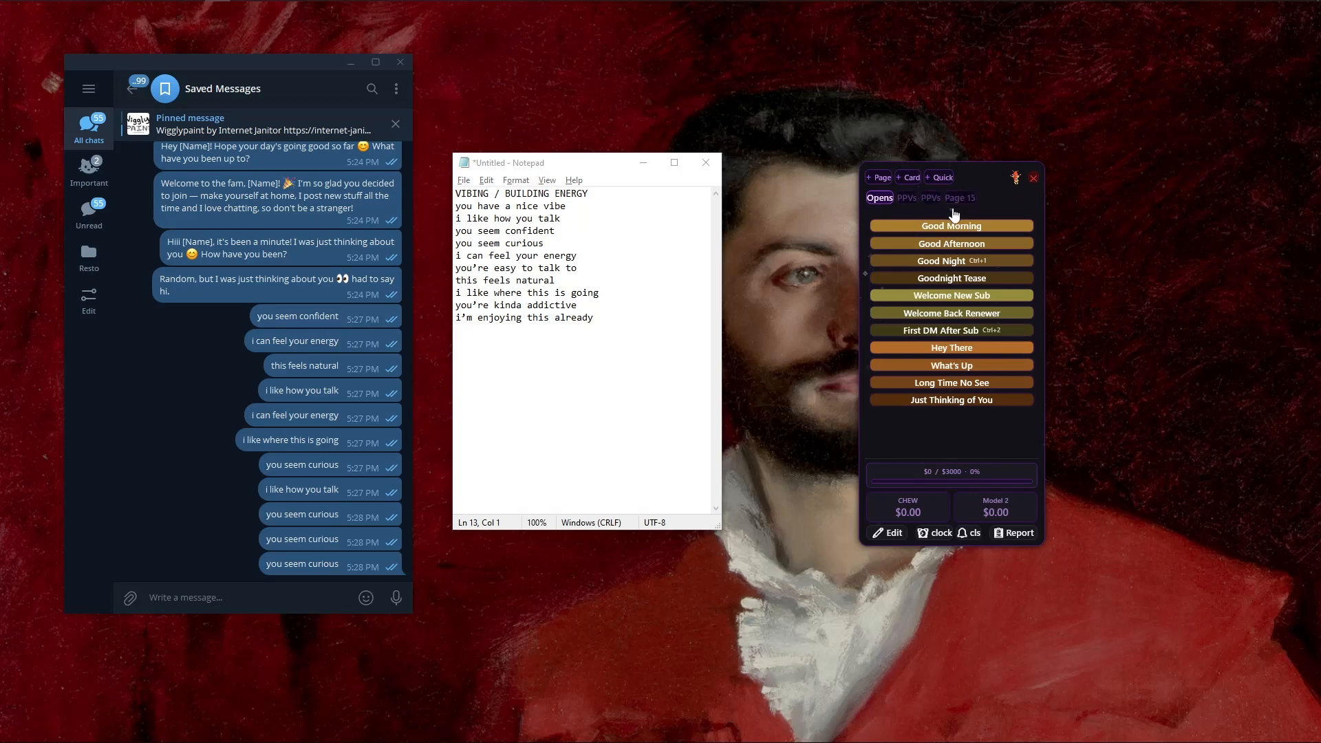
mouse_move(939, 200)
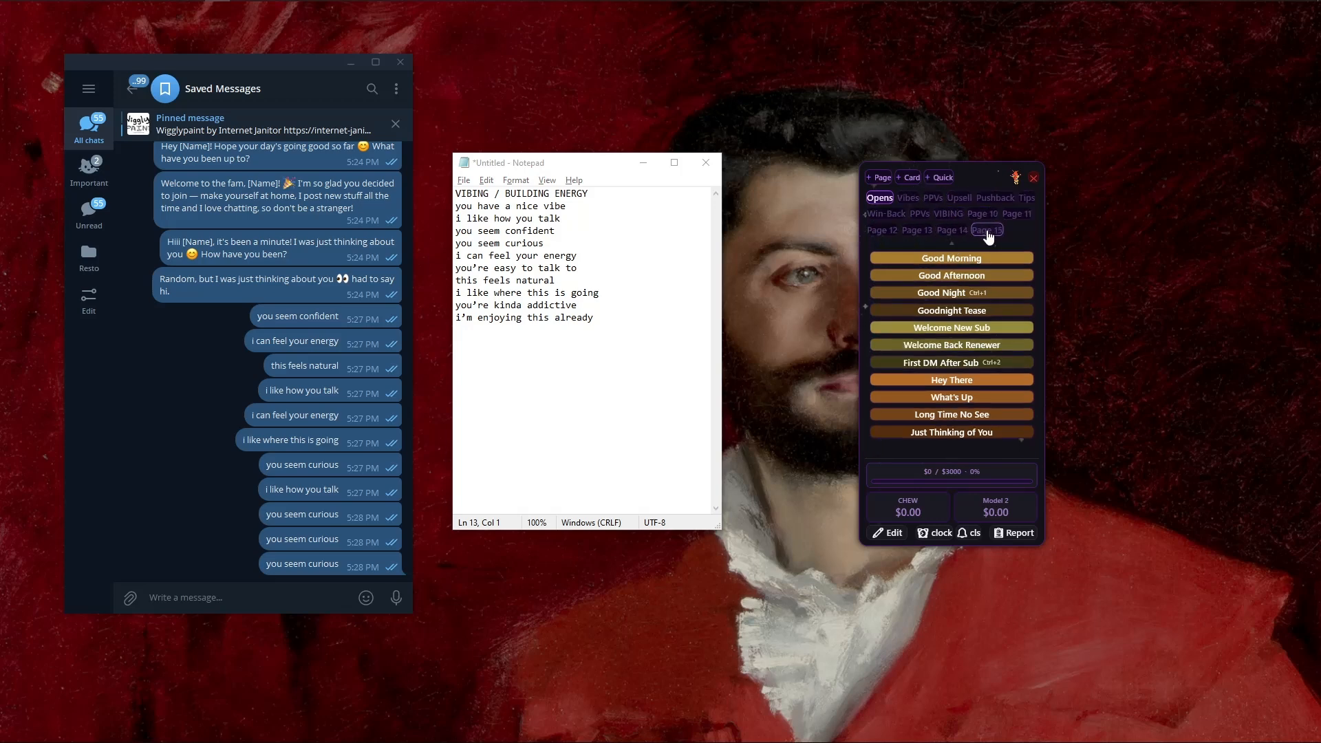
Open the VIBING page, export it to the clipboard and save the page settings
click(948, 214)
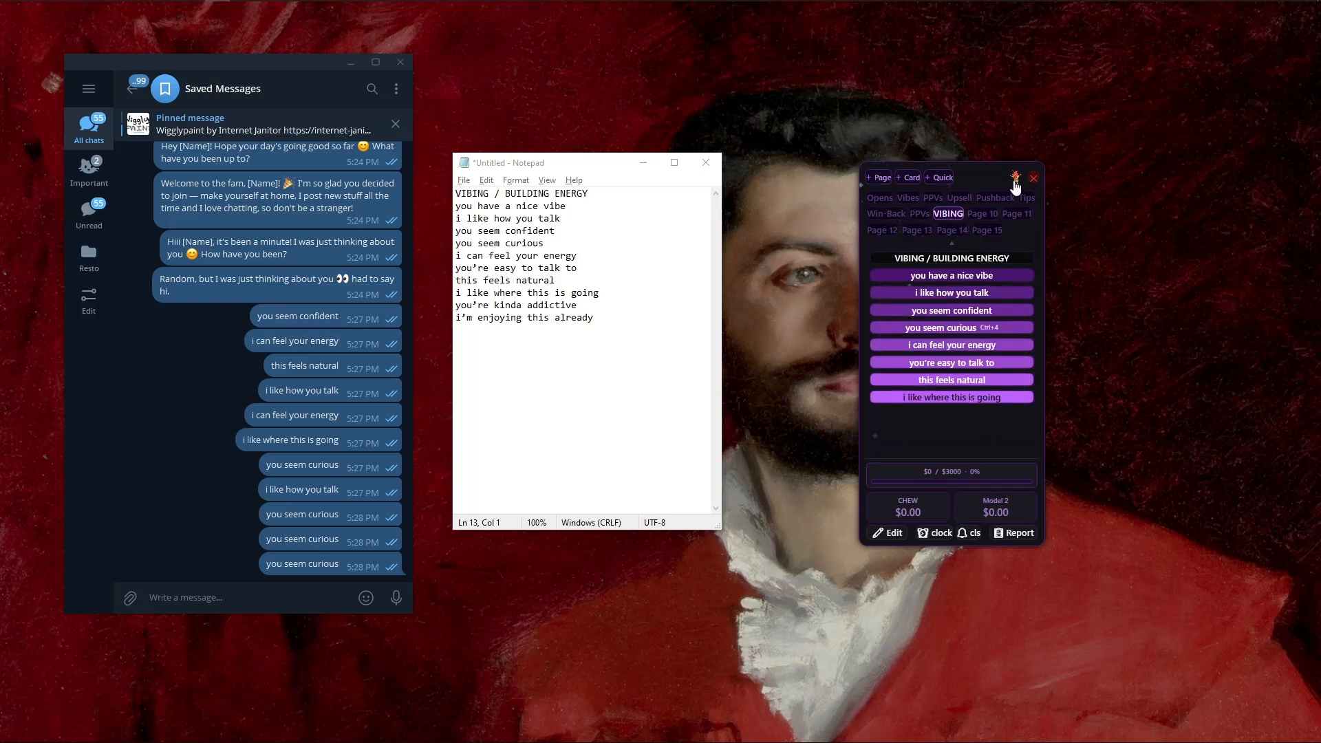
right_click(943, 215)
click(914, 422)
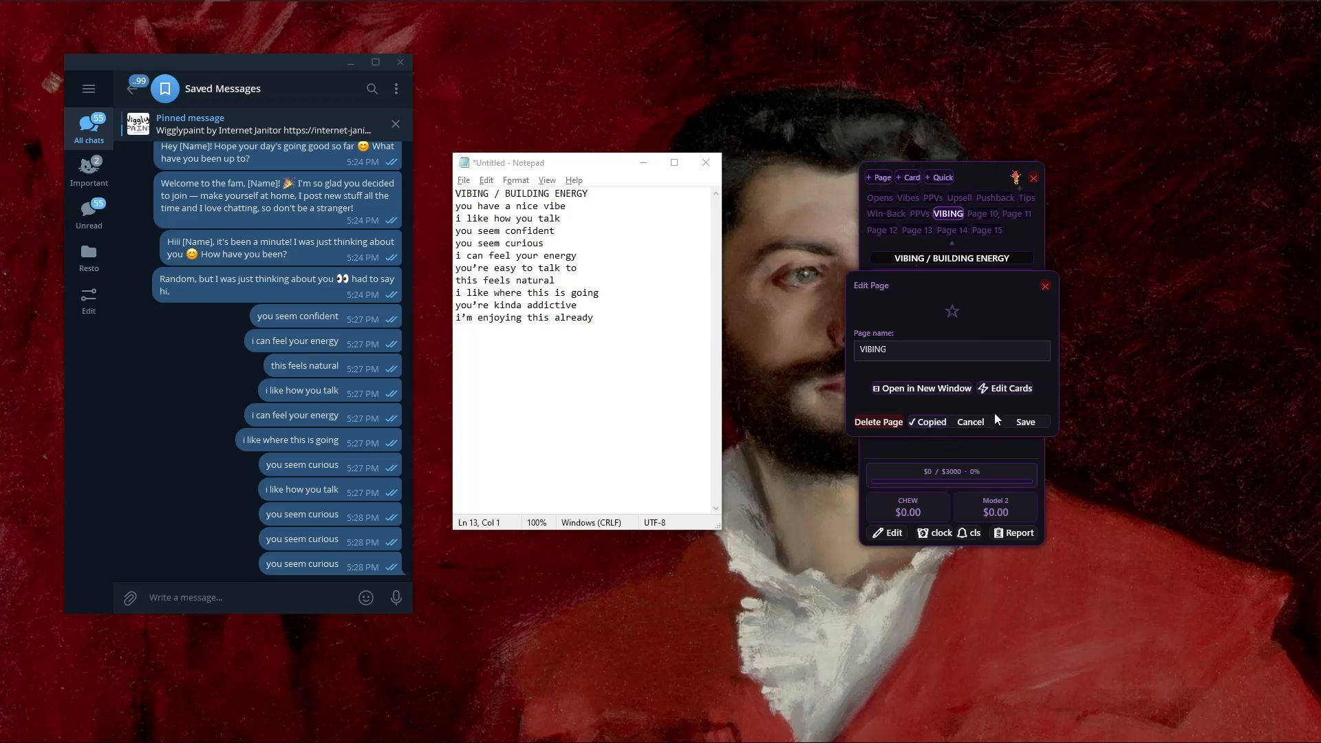
click(1019, 423)
Import the exported VIBING page from the clipboard through the app settings and close the settings
click(1013, 179)
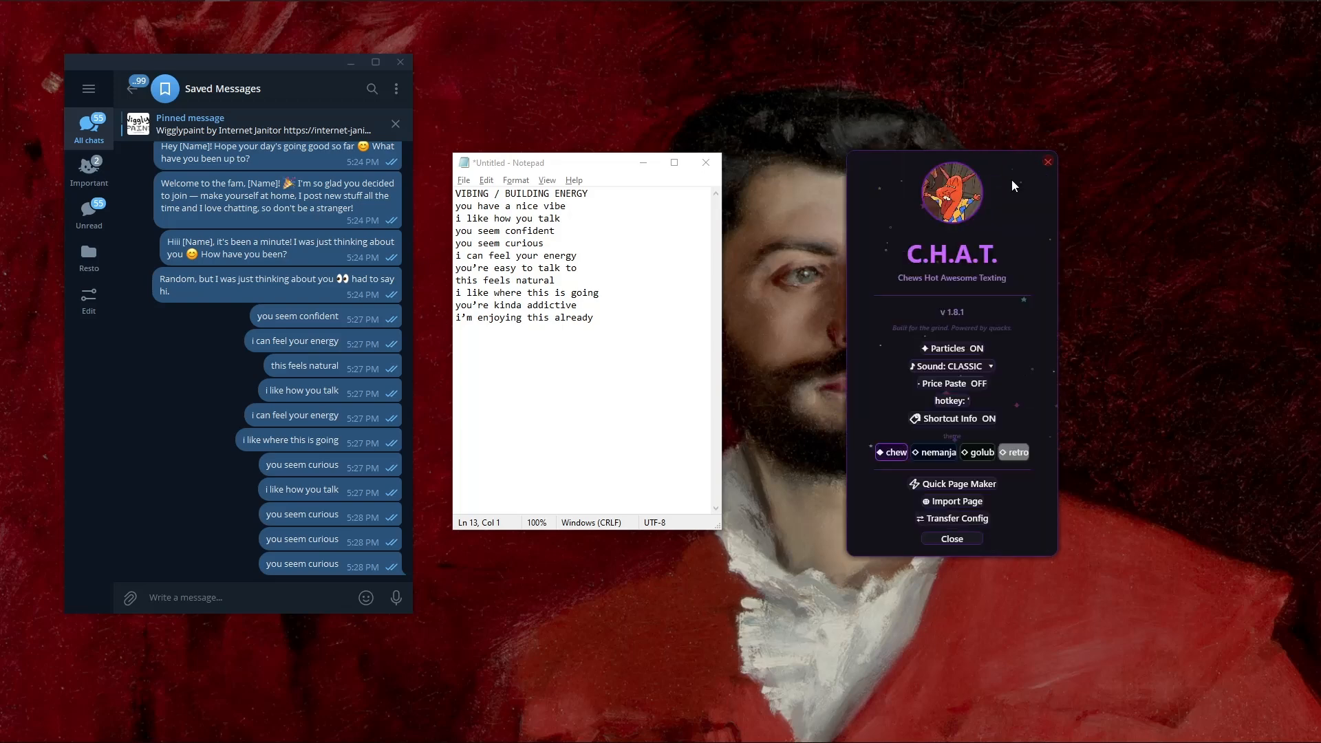
click(950, 503)
key(ctrl+v)
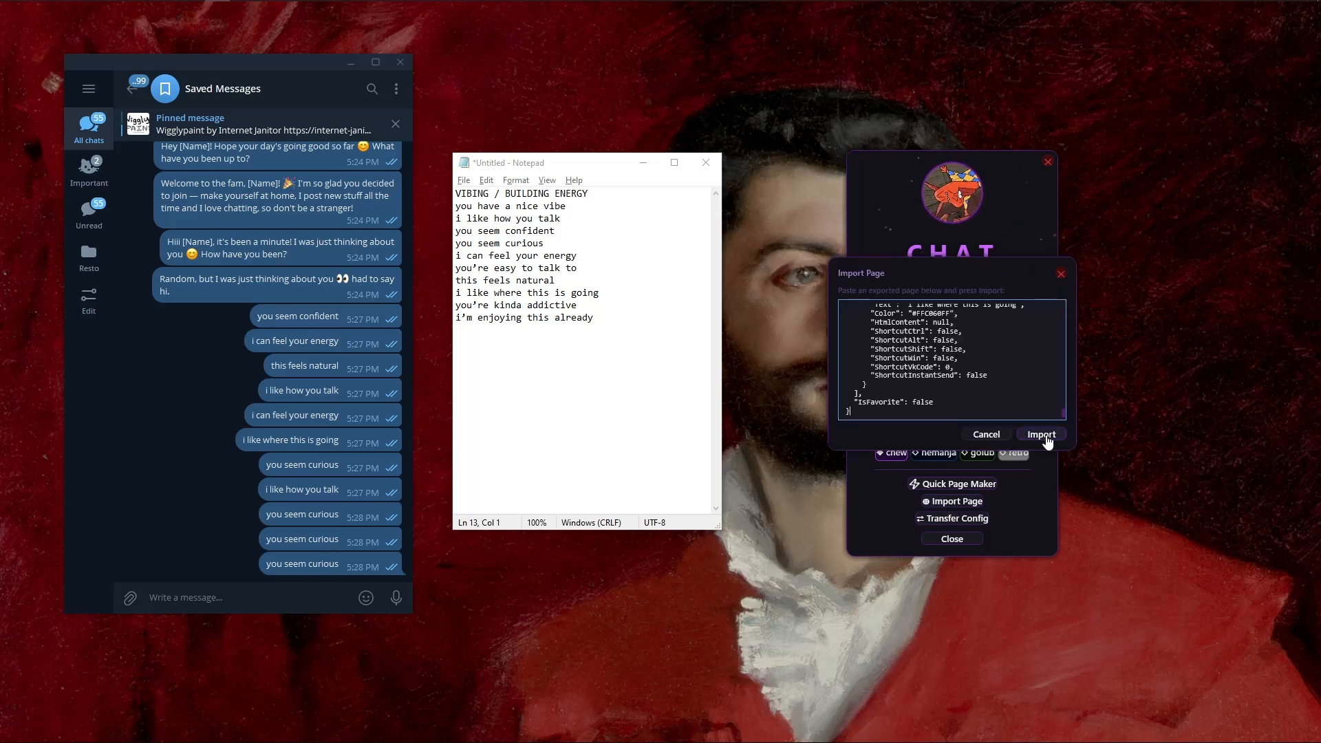
click(1042, 434)
click(960, 540)
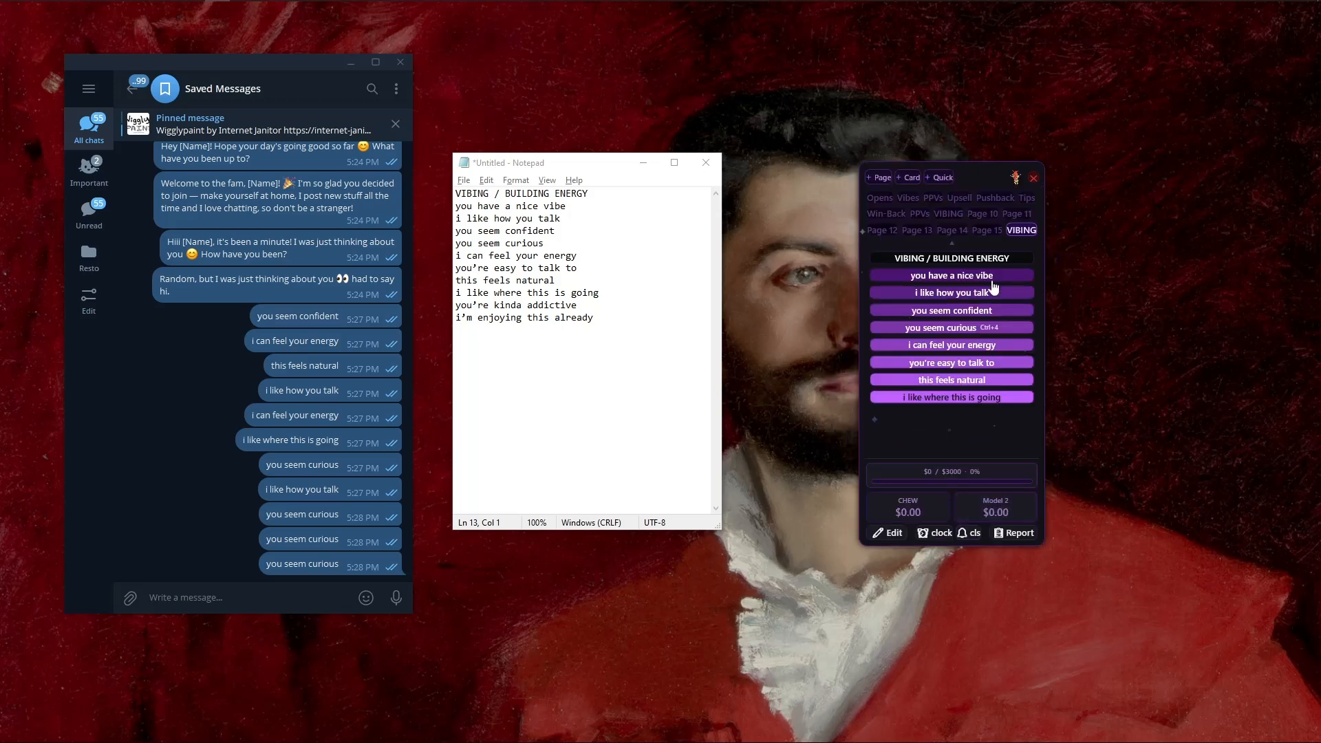
Delete the imported duplicate of the VIBING page
right_click(1016, 231)
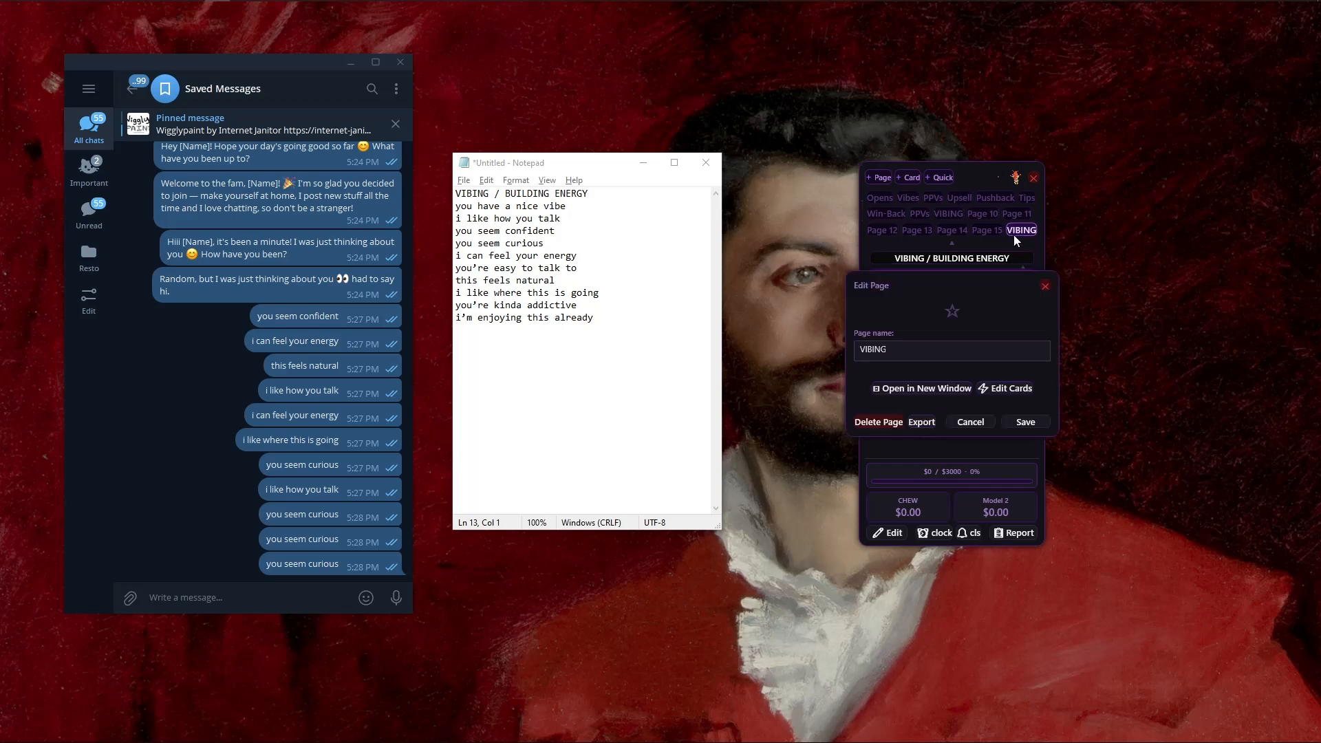
click(878, 422)
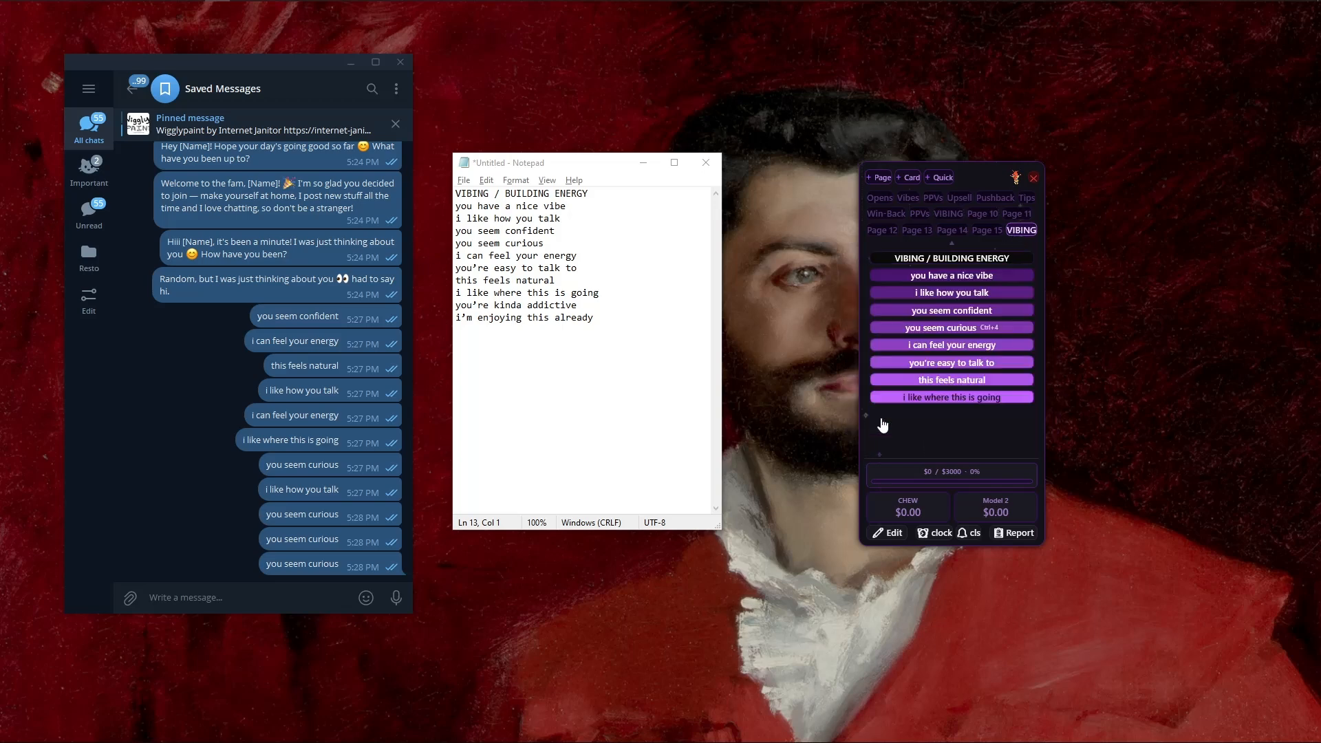
Look through the card list of the second PPVs page in the card editor and close it
right_click(919, 214)
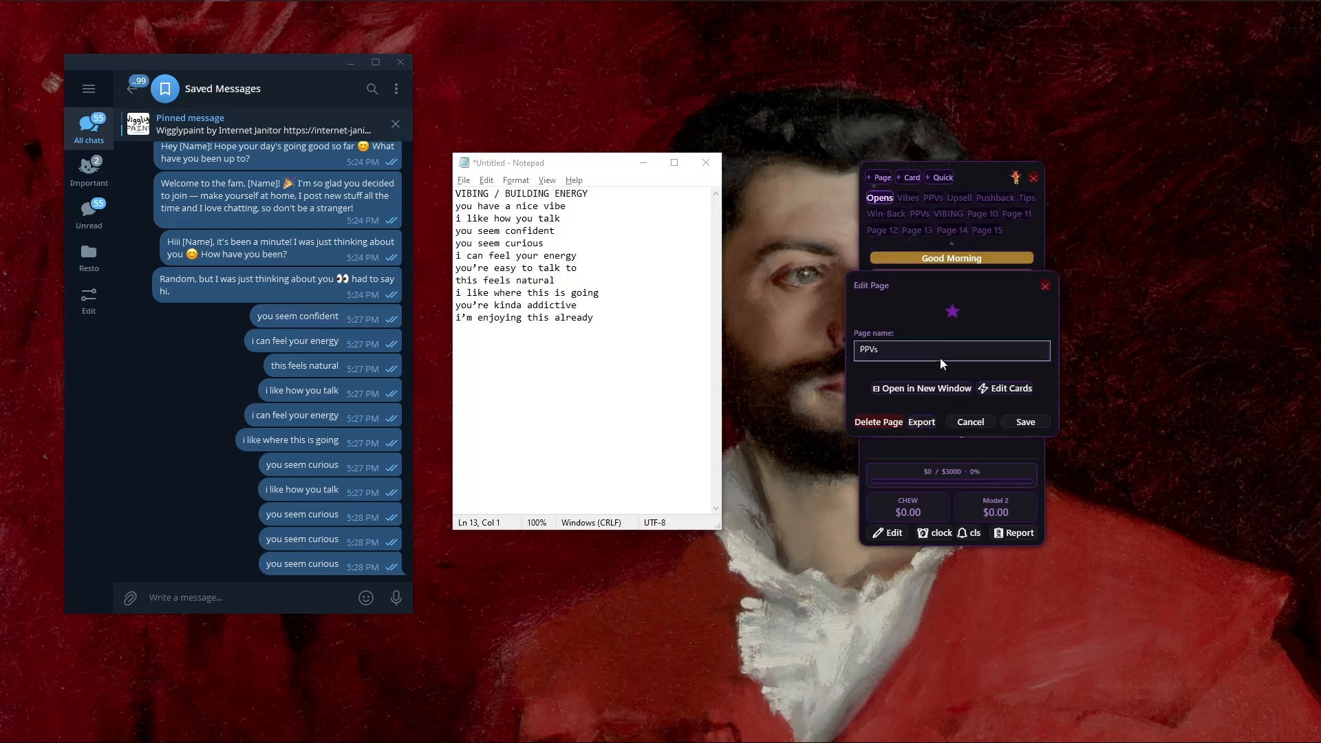
click(1009, 389)
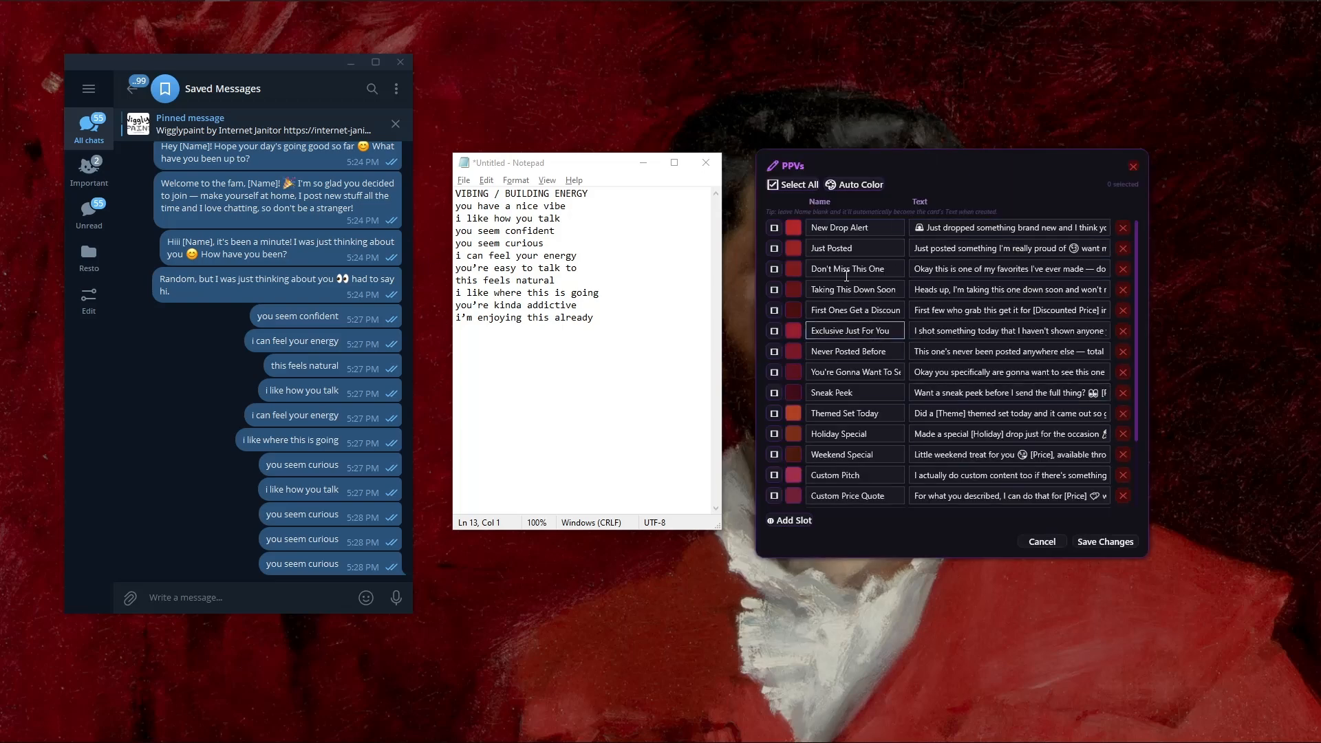
scroll(904, 402, down, 2)
scroll(854, 227, up, 2)
drag(964, 164, 854, 213)
click(1025, 216)
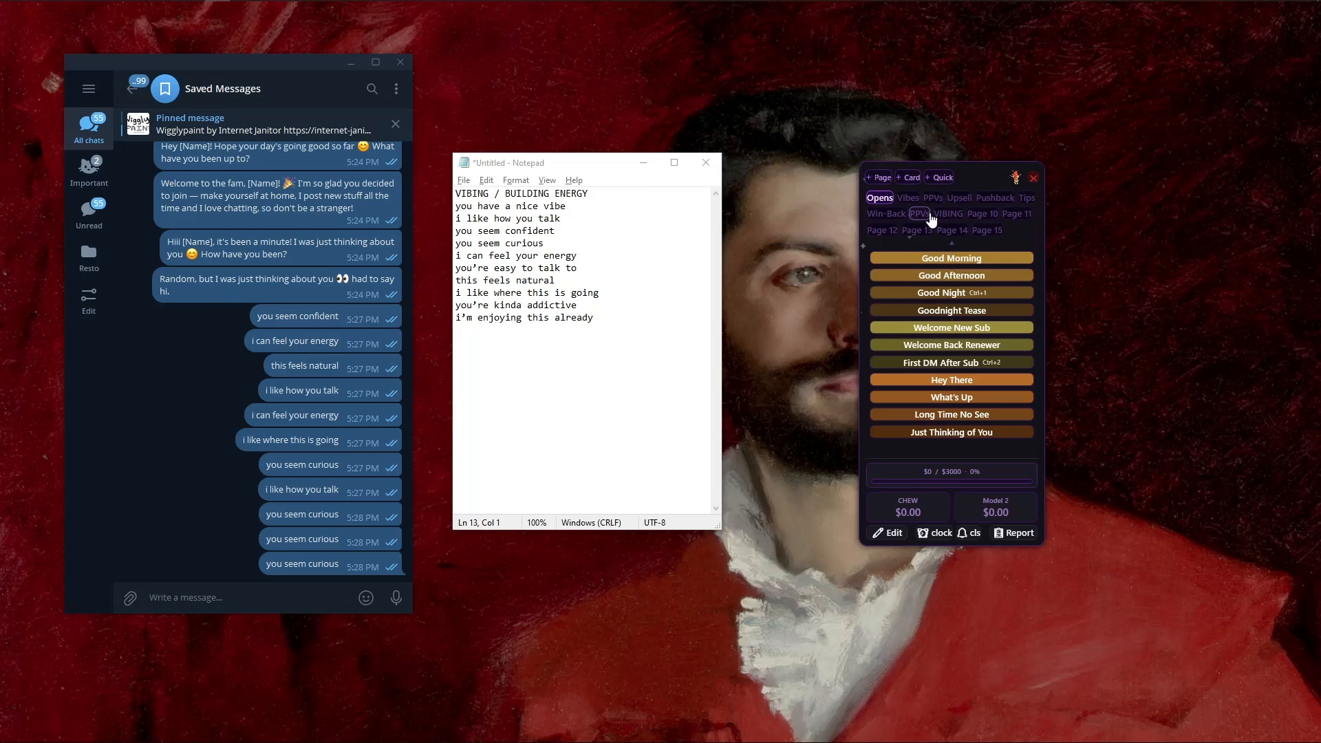
Open the Weekend Special card on the second PPVs page, examine its message text and close the card
click(925, 216)
scroll(949, 324, down, 3)
right_click(942, 340)
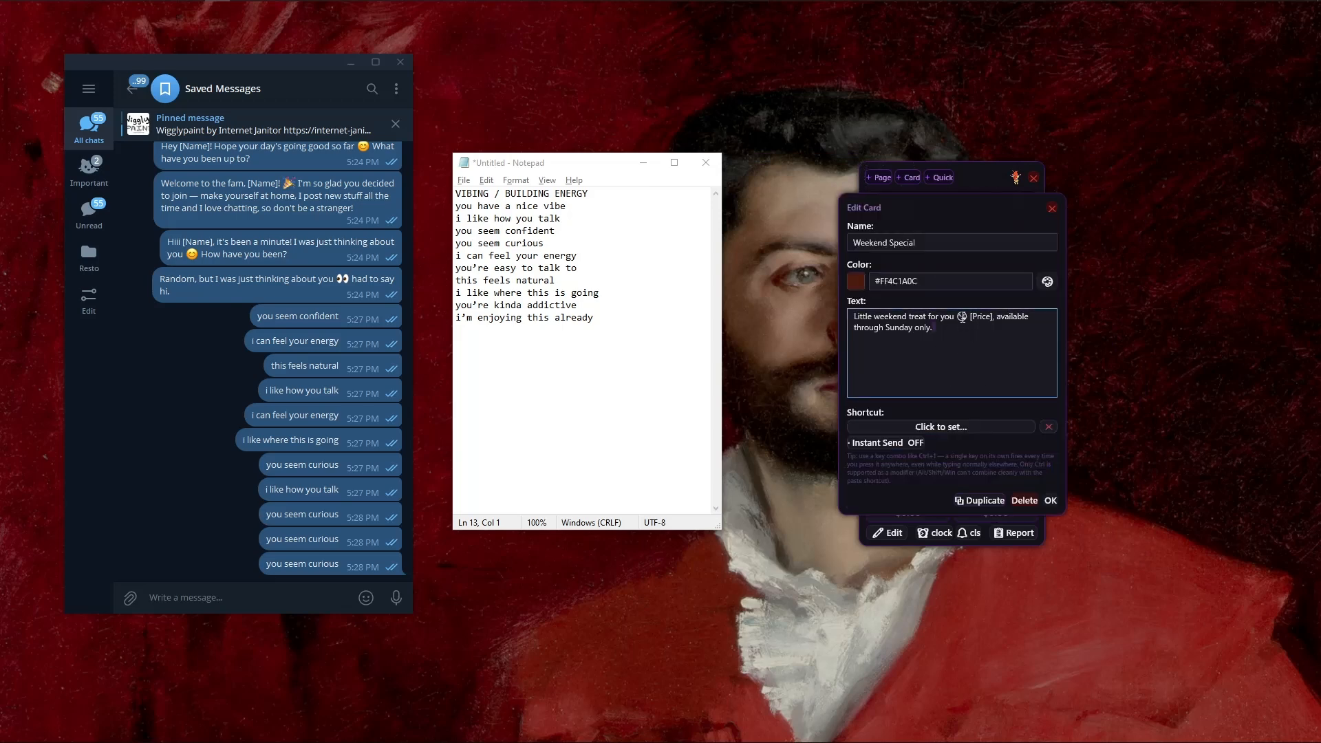
mouse_move(977, 318)
mouse_down()
mouse_move(965, 318)
mouse_move(996, 330)
mouse_move(958, 320)
mouse_move(938, 339)
mouse_move(956, 317)
mouse_up()
double_click(991, 334)
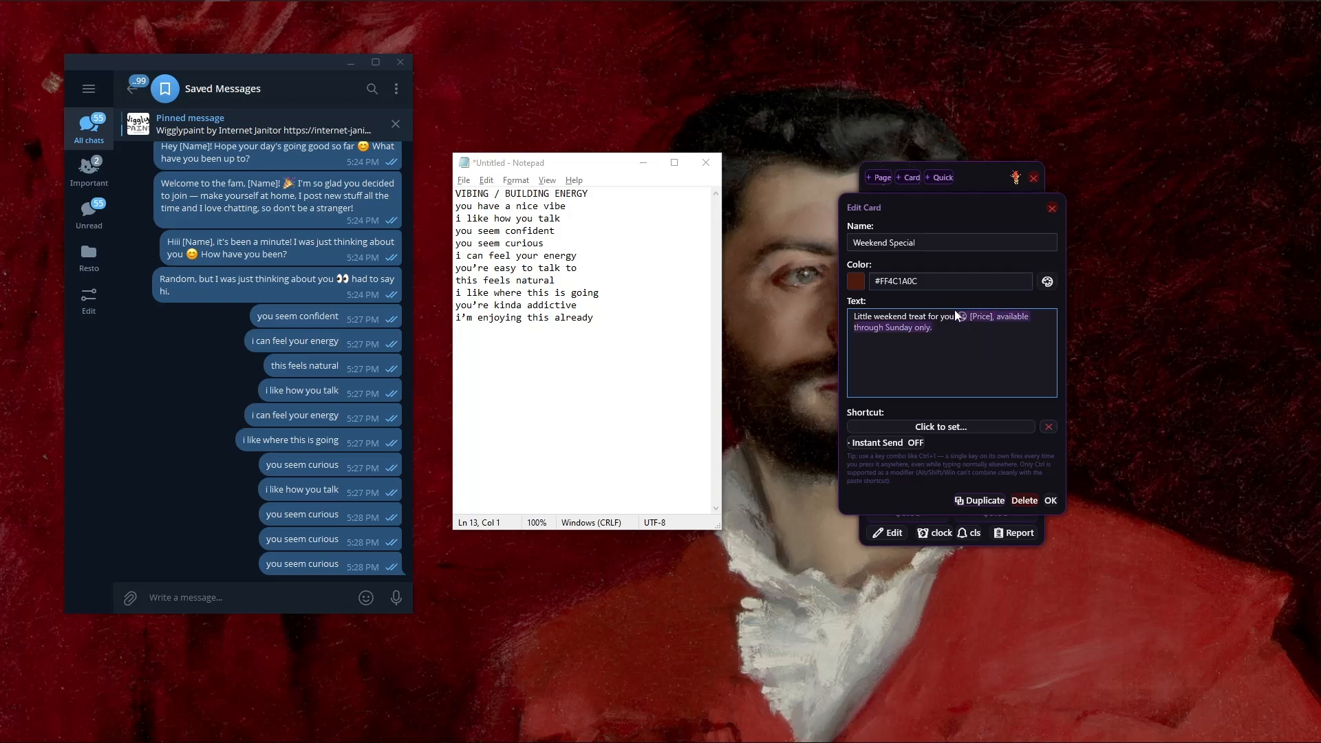
click(941, 340)
drag(968, 346, 869, 309)
click(944, 339)
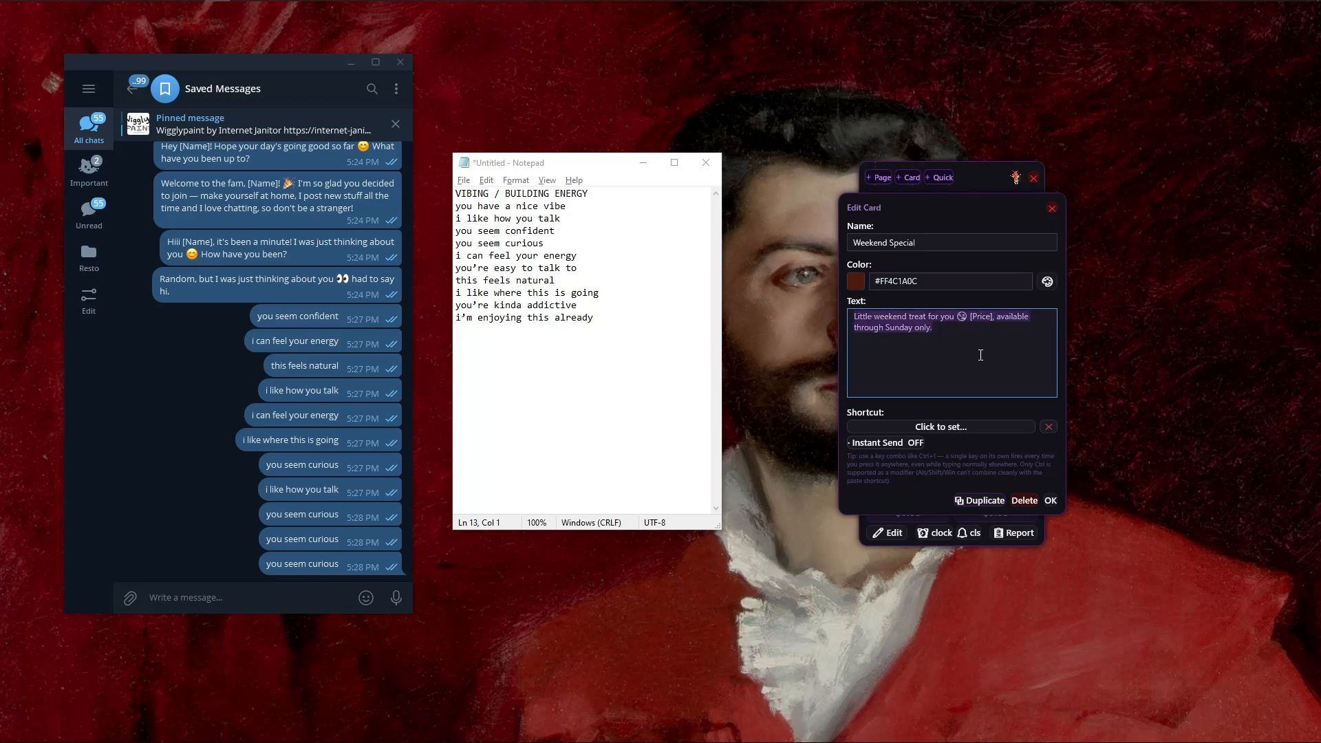
click(959, 342)
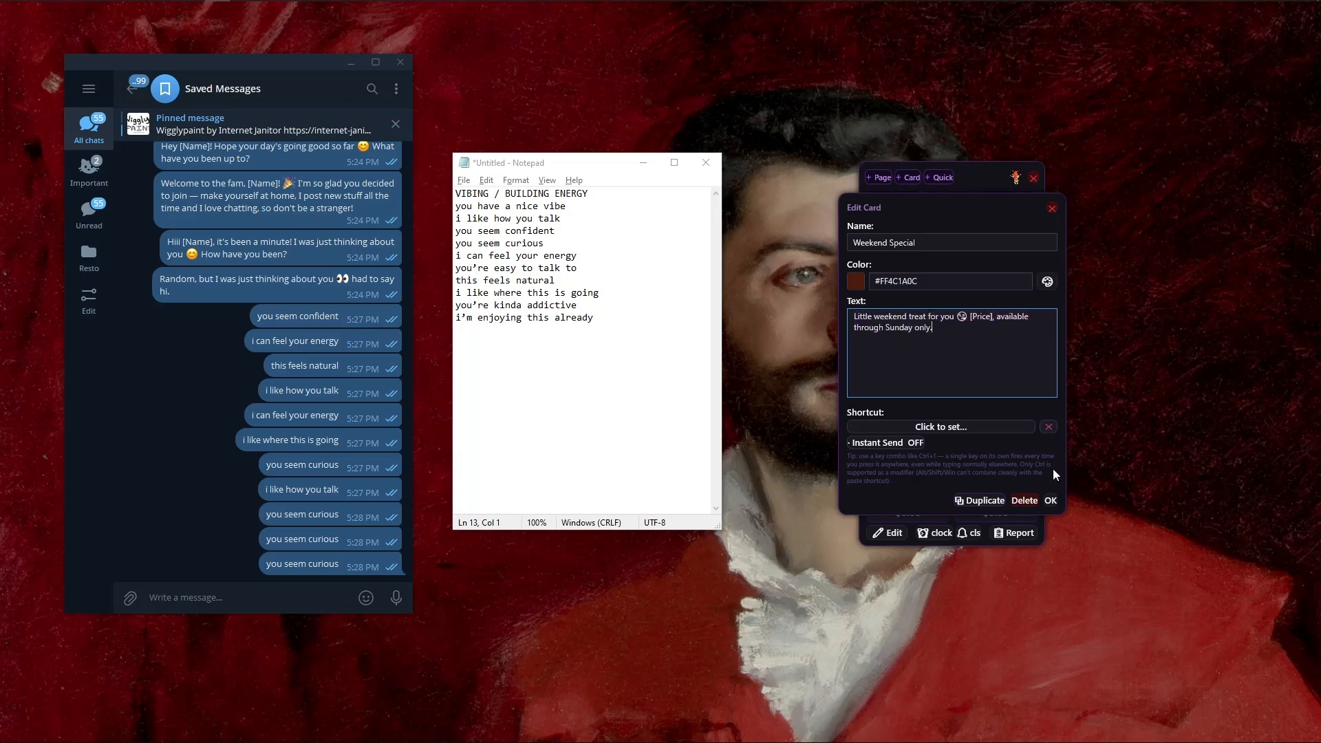
click(1052, 501)
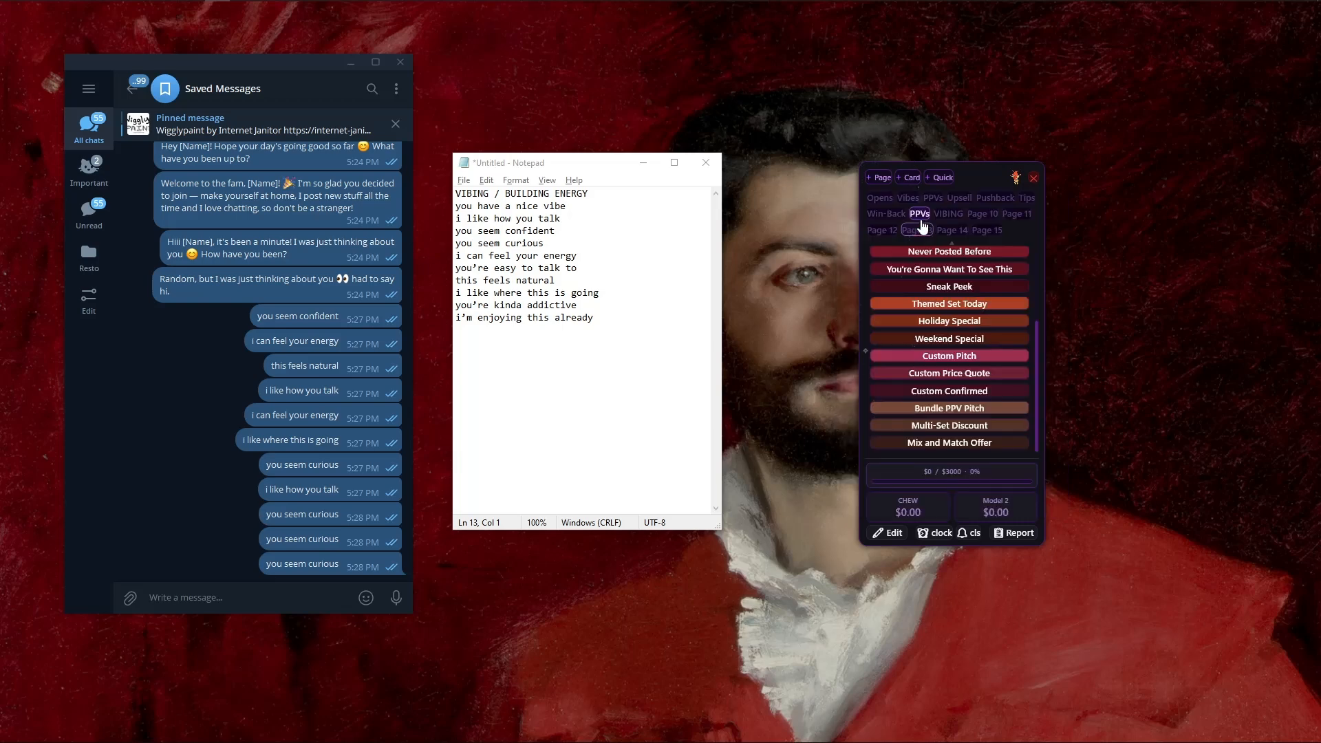
Open the Upsell and Pushback pages in their own windows and move them away from the card panel
right_click(963, 201)
click(946, 393)
drag(909, 232, 672, 199)
right_click(1001, 198)
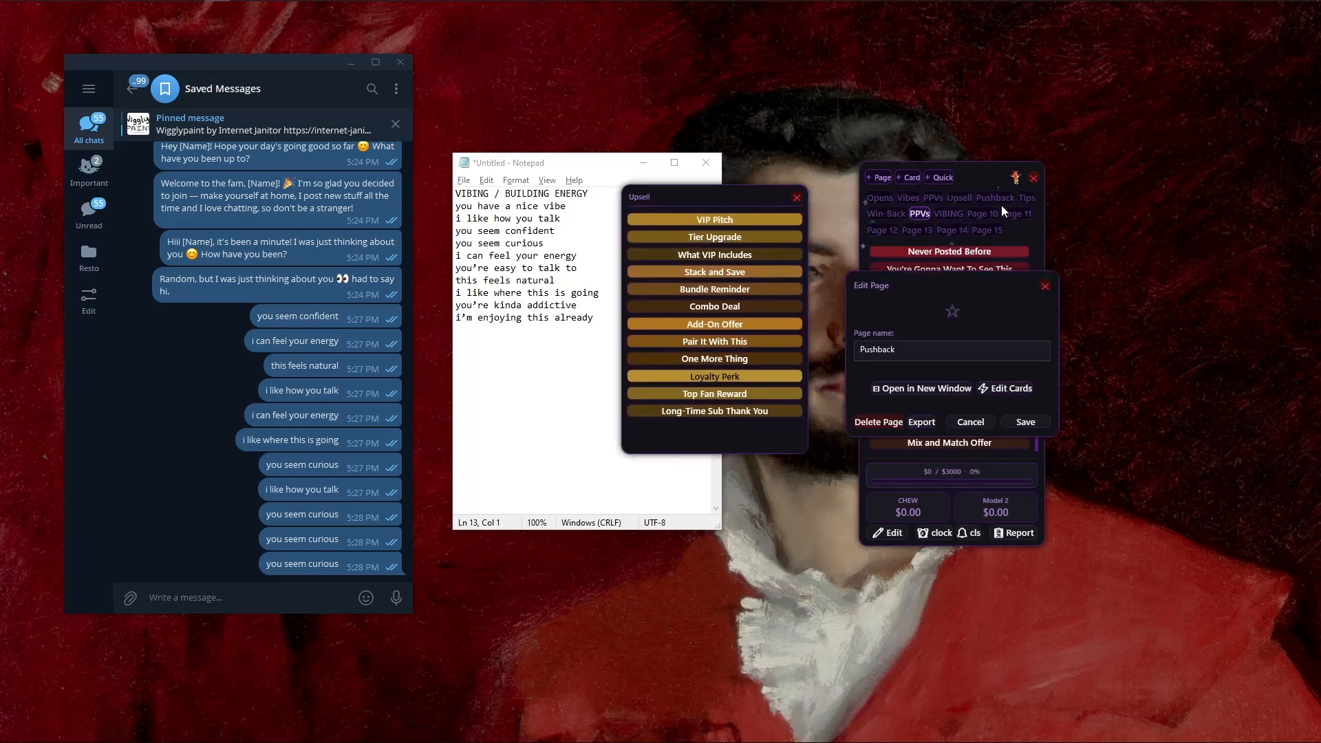
click(926, 388)
drag(915, 234, 480, 104)
Shrink the Upsell and Pushback windows, line them up along the screen's upper edge and place the card panel at the lower right
drag(807, 209, 766, 47)
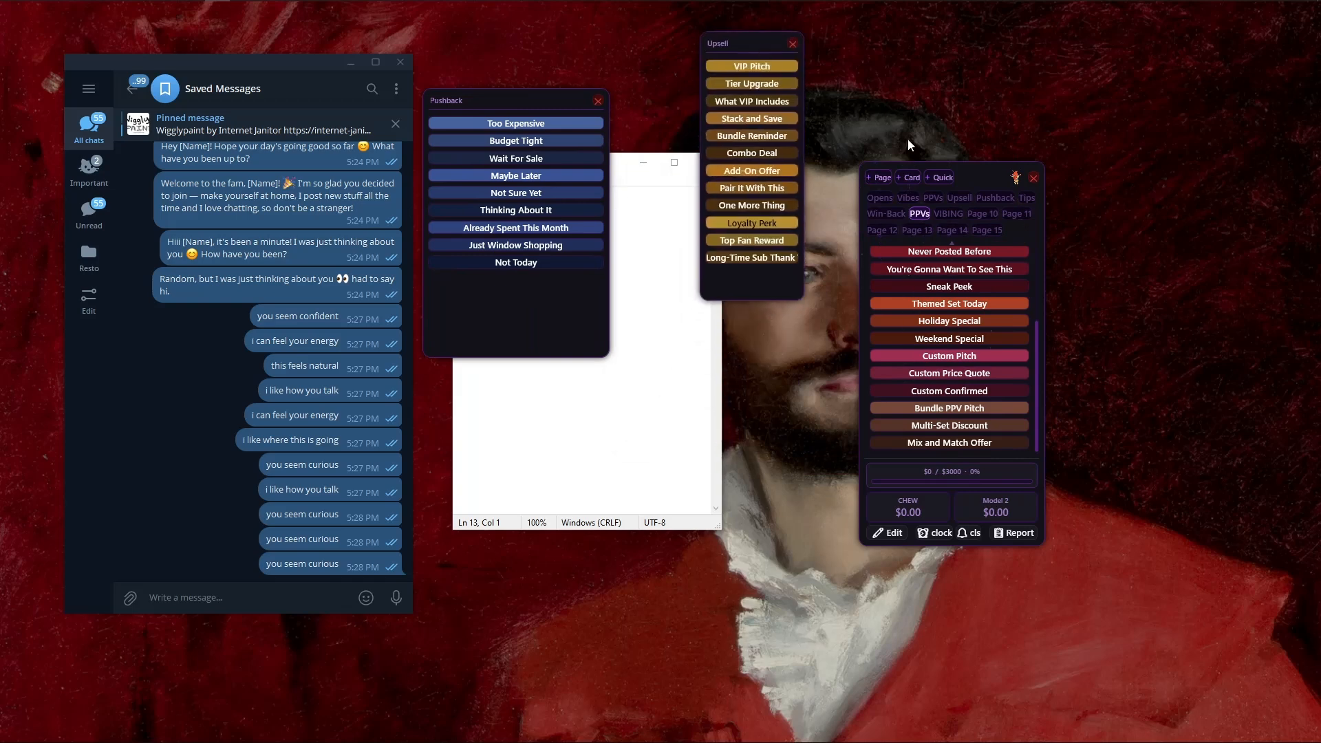
drag(971, 175, 1232, 289)
drag(802, 303, 774, 142)
drag(750, 44, 1009, 25)
drag(557, 95, 885, 18)
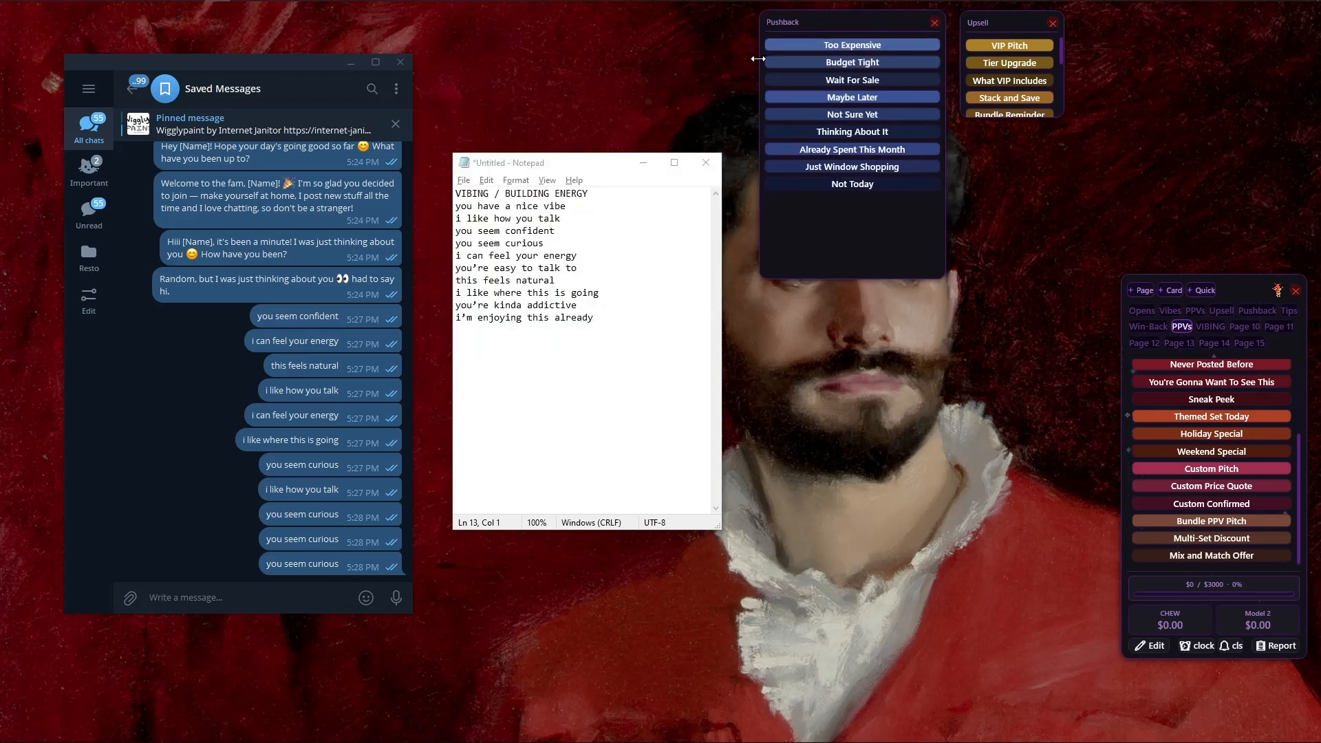
drag(757, 58, 861, 76)
drag(918, 279, 917, 110)
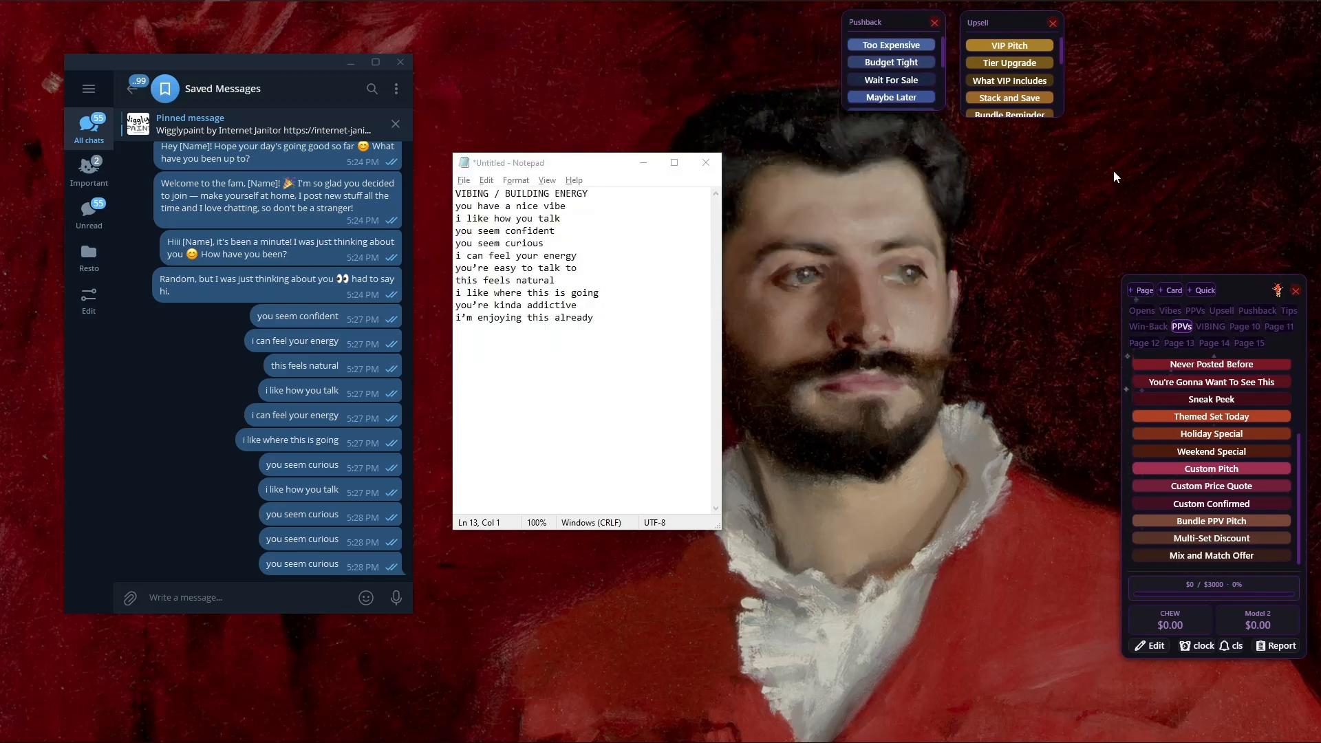
Assign the shortcut Ctrl+7 to the Sneak Peek card on the second PPVs page
scroll(1197, 427, up, 3)
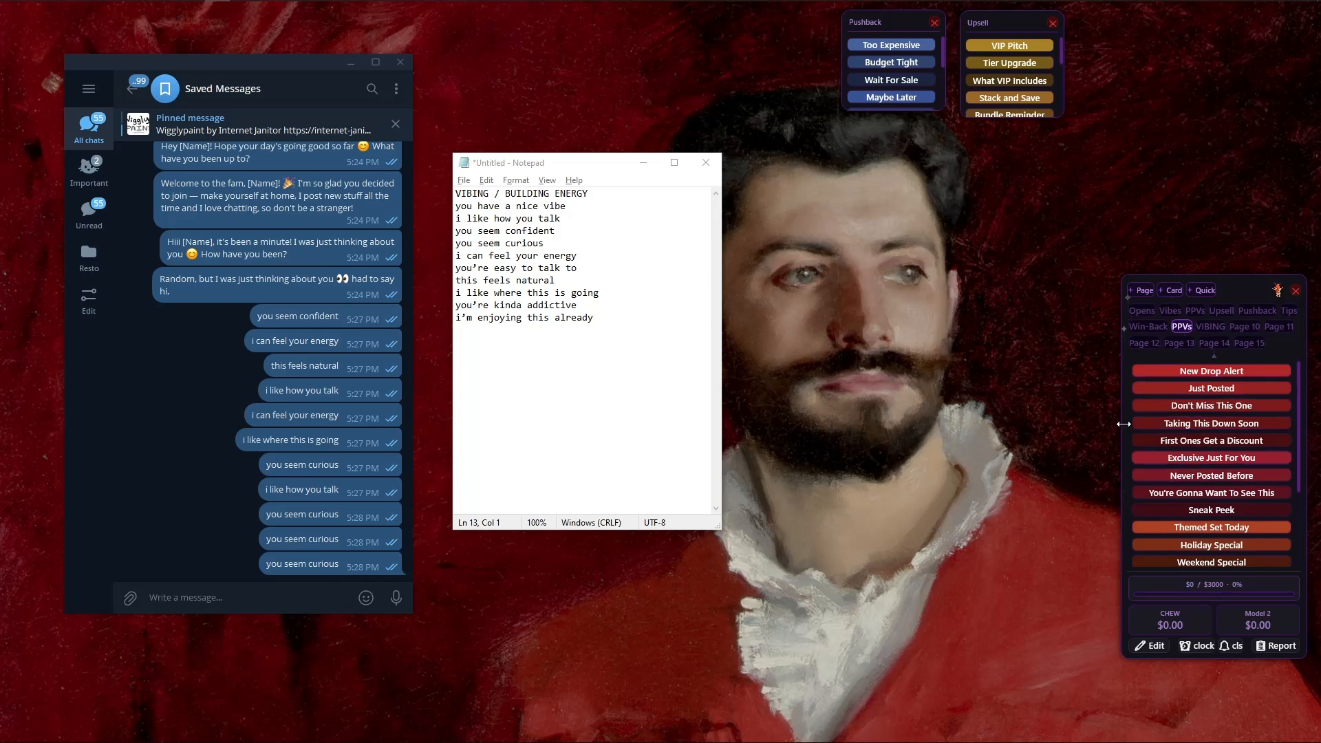
click(1214, 358)
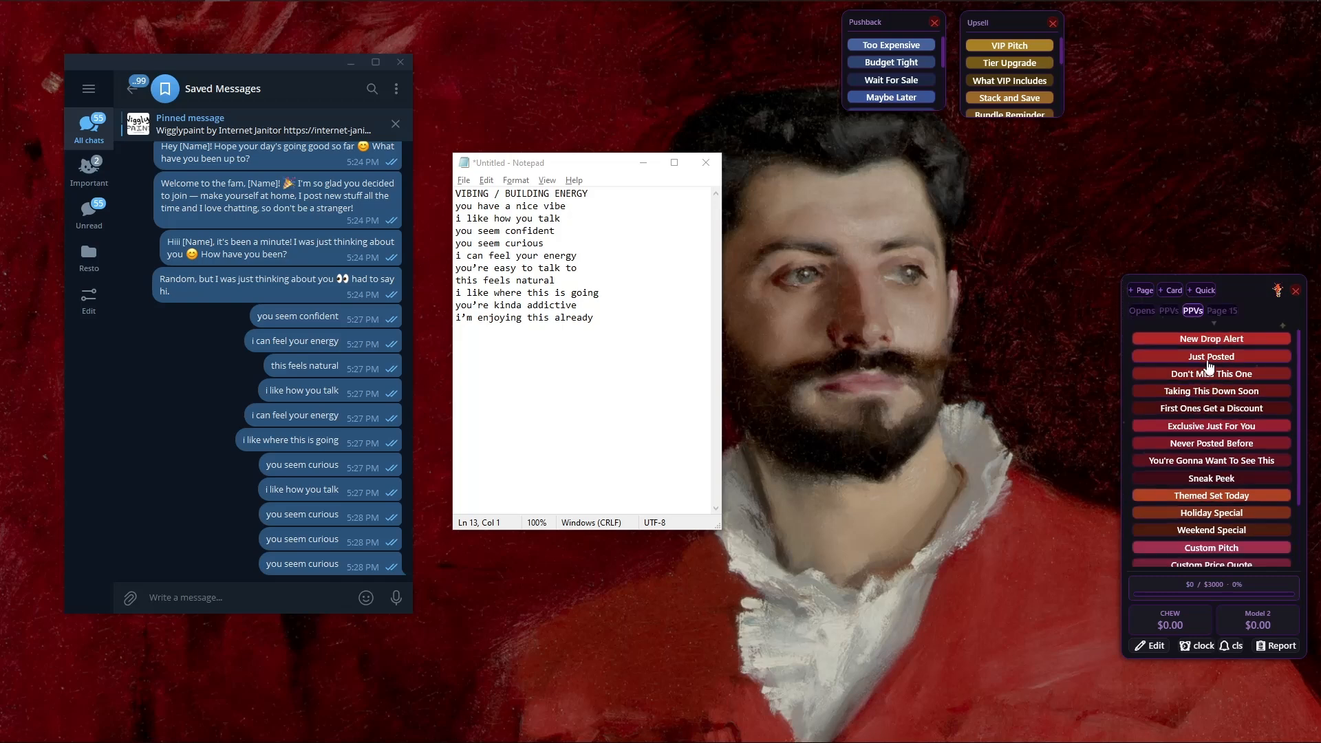
right_click(1231, 481)
key(ctrl+7)
click(1295, 613)
Switch to the Opens page and send the Sneak Peek message to the Saved Messages chat using its assigned shortcut
click(1142, 310)
key(ctrl+7)
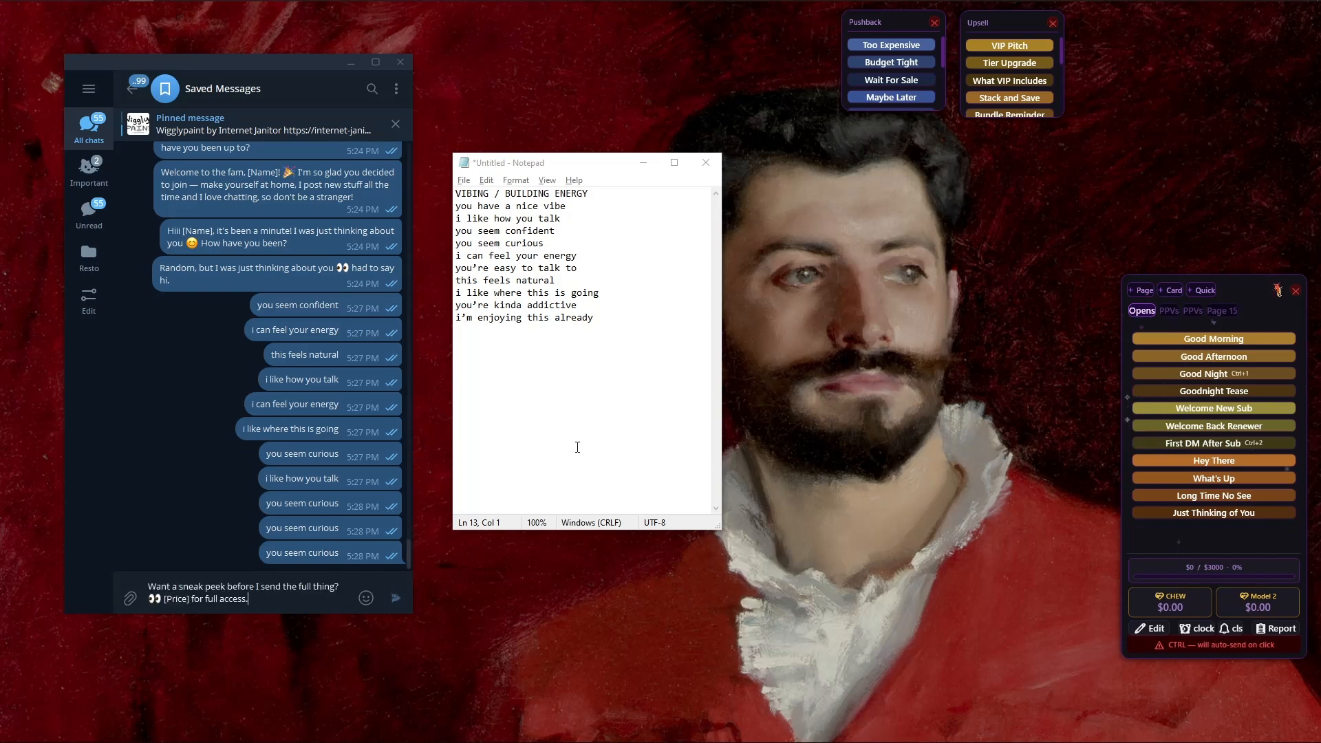
key(Return)
Move the card panel beside Notepad, then turn on Price Paste in the app settings with Right Alt as its hotkey
drag(1217, 283, 903, 226)
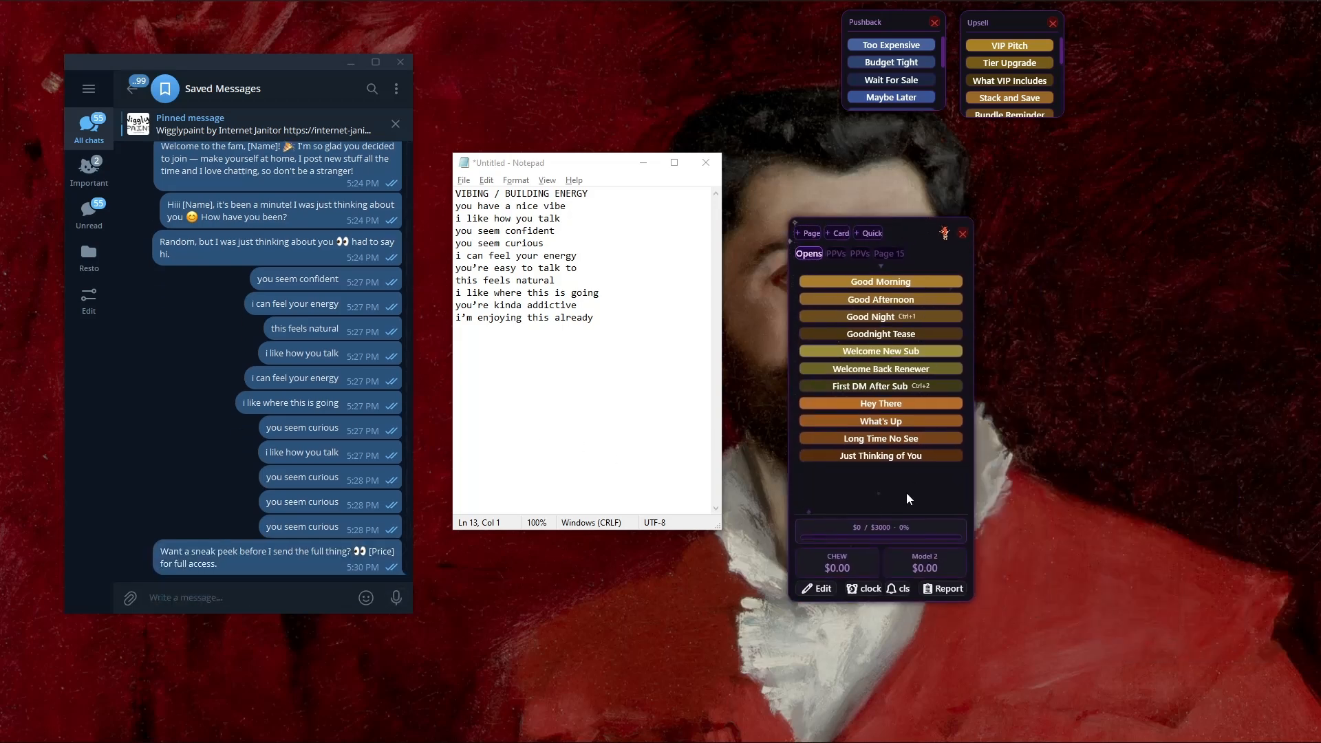
click(944, 234)
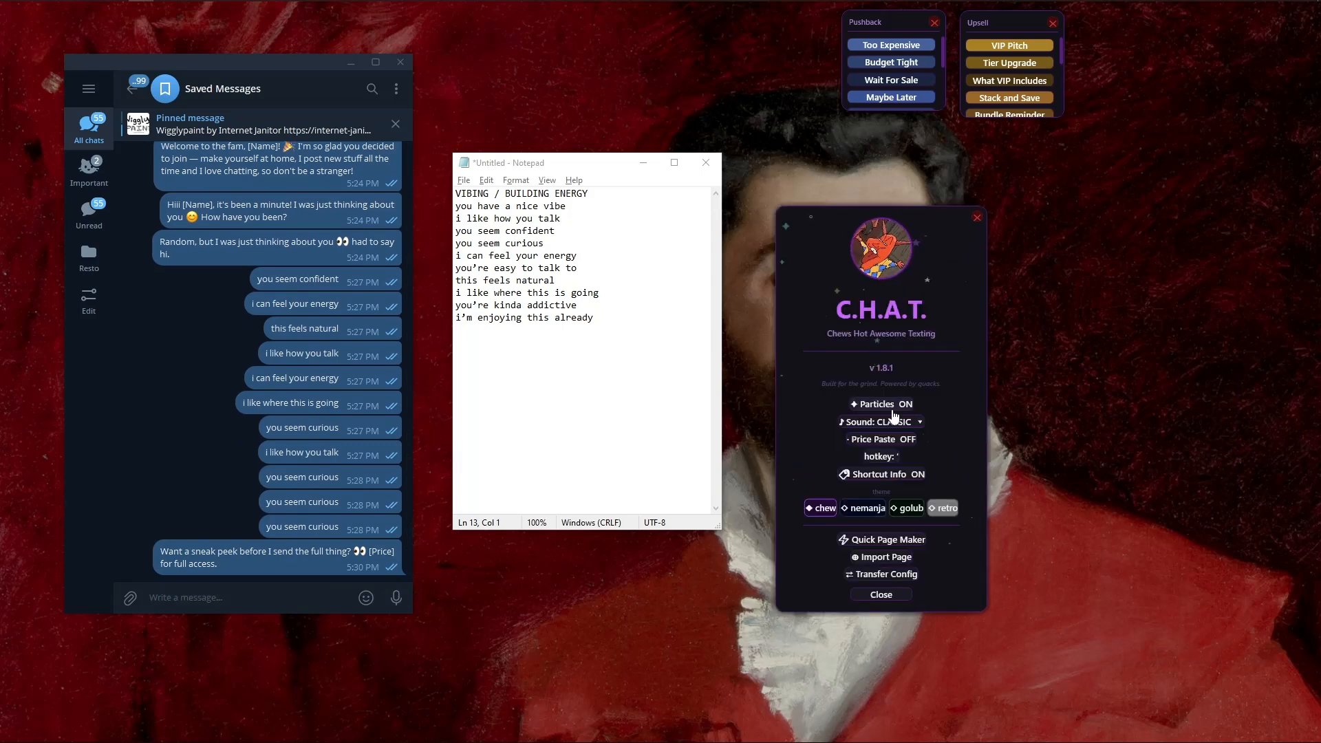
click(887, 445)
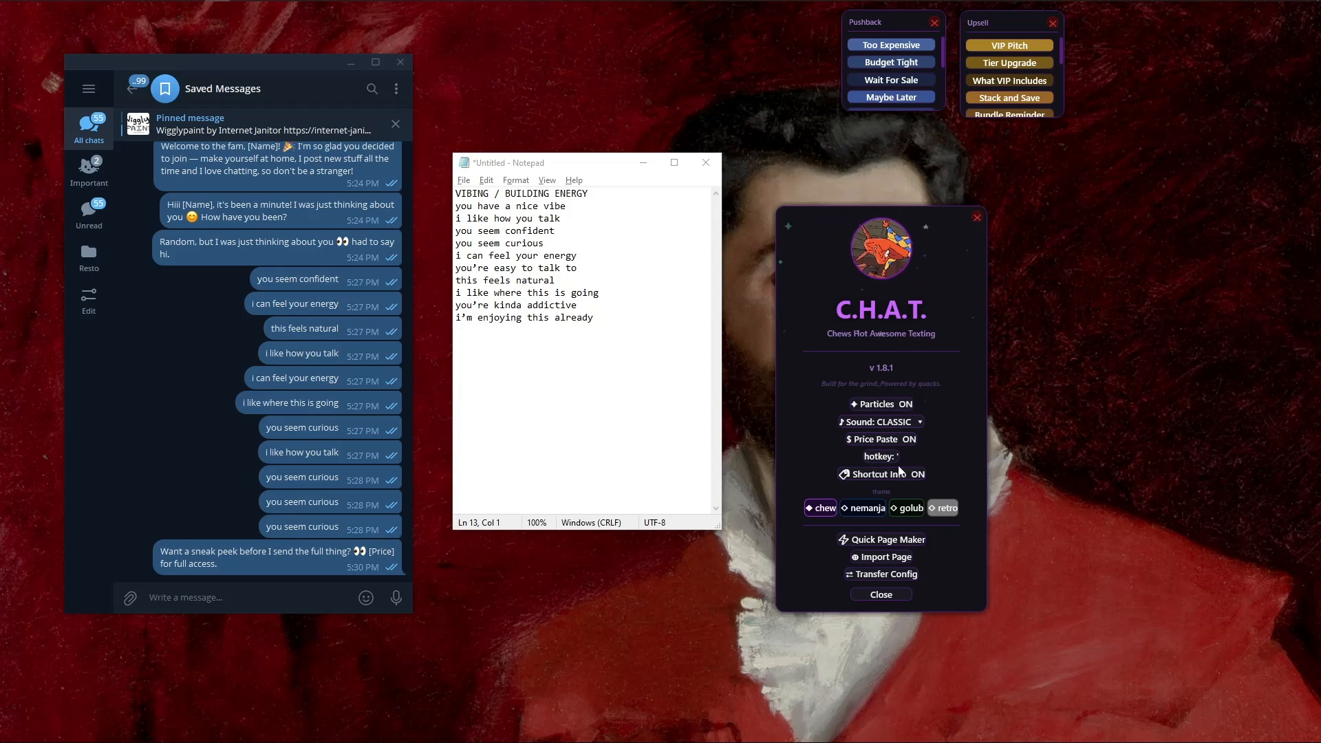
click(596, 368)
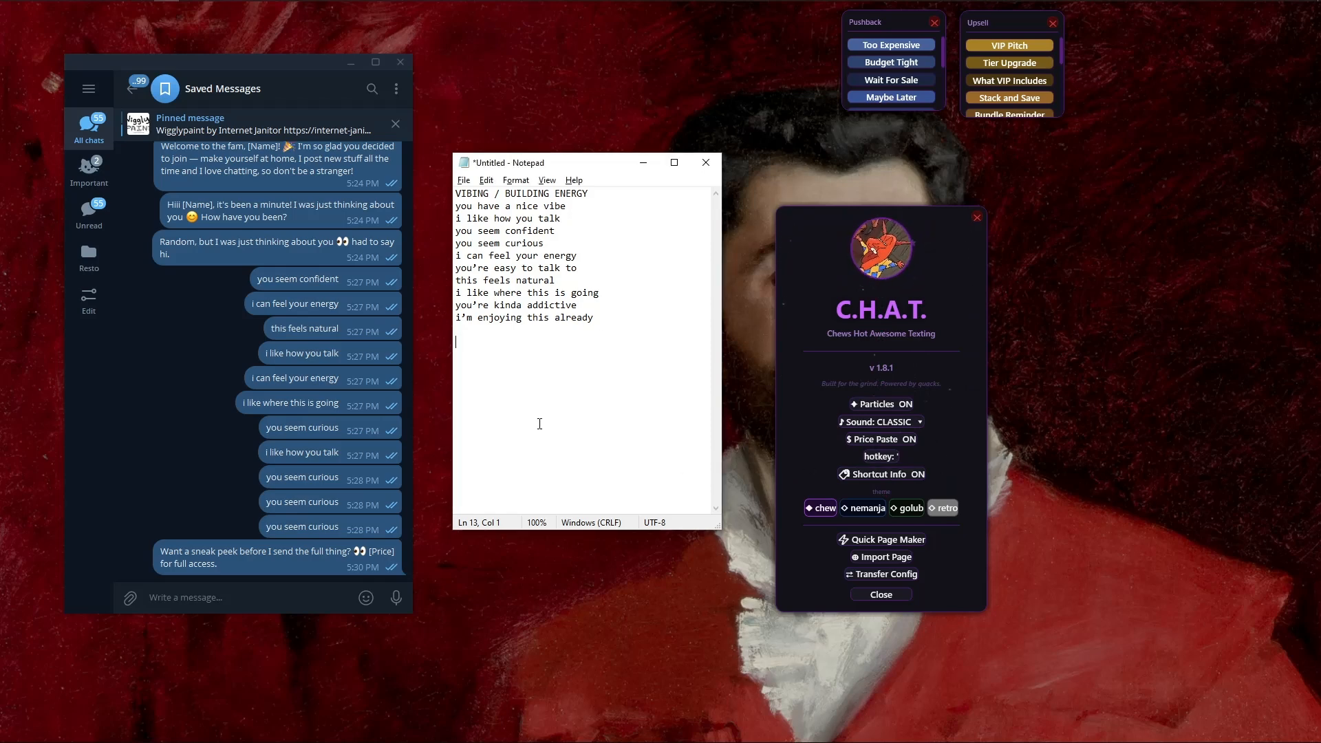
click(881, 456)
key(Alt_R)
Use the Price Paste popup to insert 58.88, 88.88, 48.88, 28.88 and 148.88 on the last line of the Notepad text
click(559, 376)
key(Alt_R)
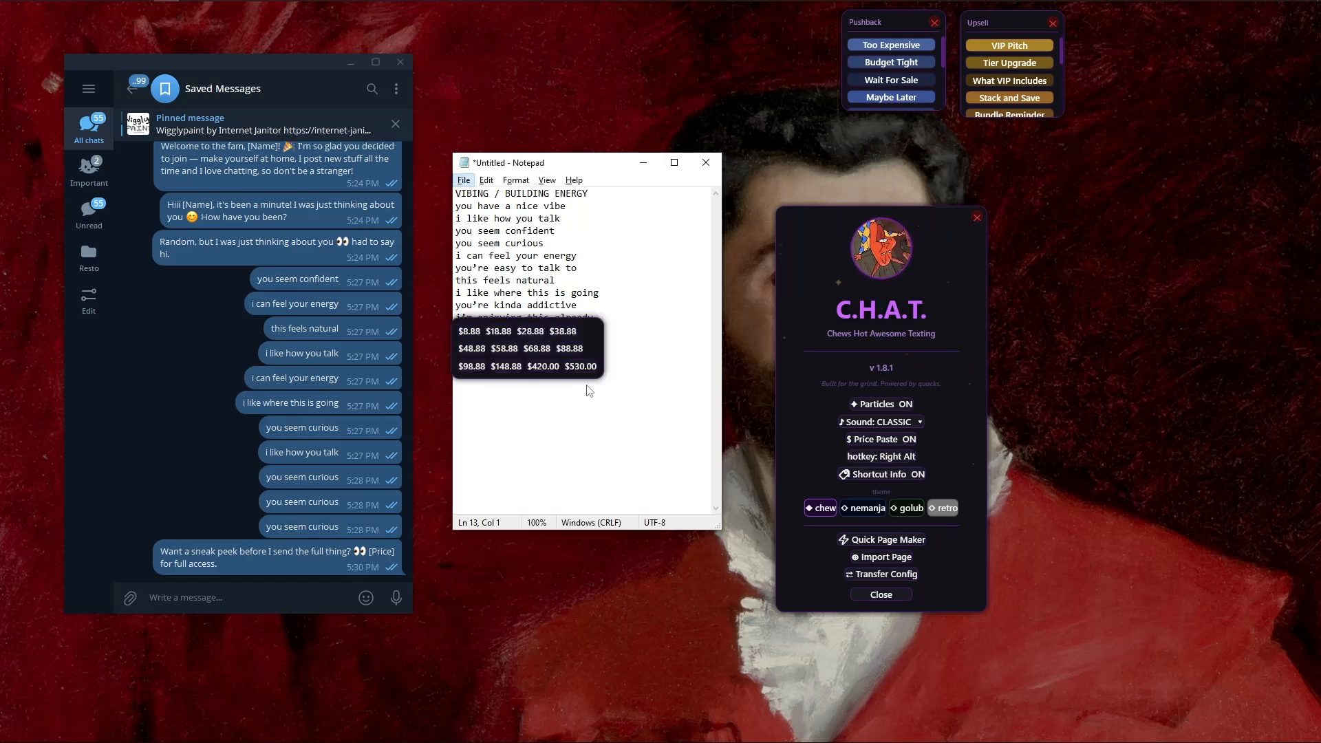
click(503, 351)
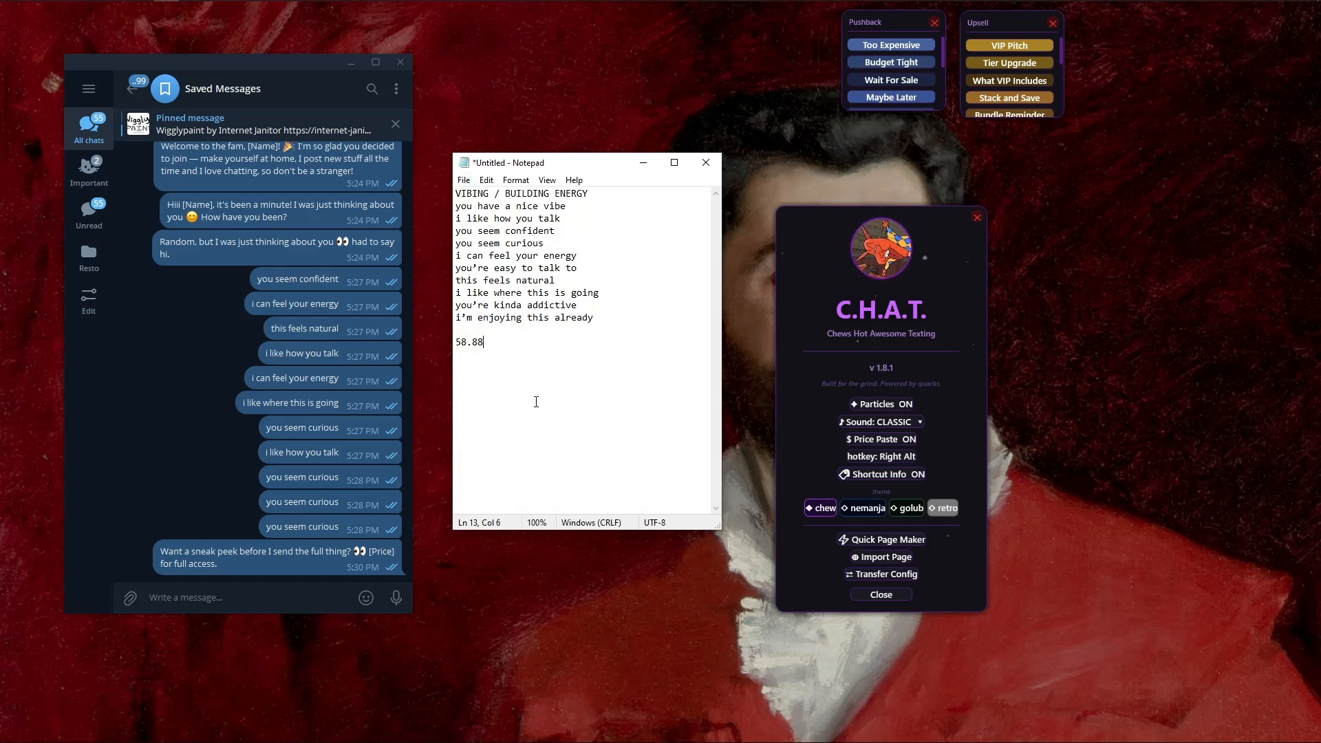
key(Alt_R)
click(582, 358)
key(Alt_R)
click(550, 375)
key(Alt_R)
click(591, 358)
key(Alt_R)
click(581, 390)
Try the nemanja, golub and chew themes and apply the retro theme
click(879, 510)
click(905, 510)
click(857, 509)
click(815, 509)
click(944, 508)
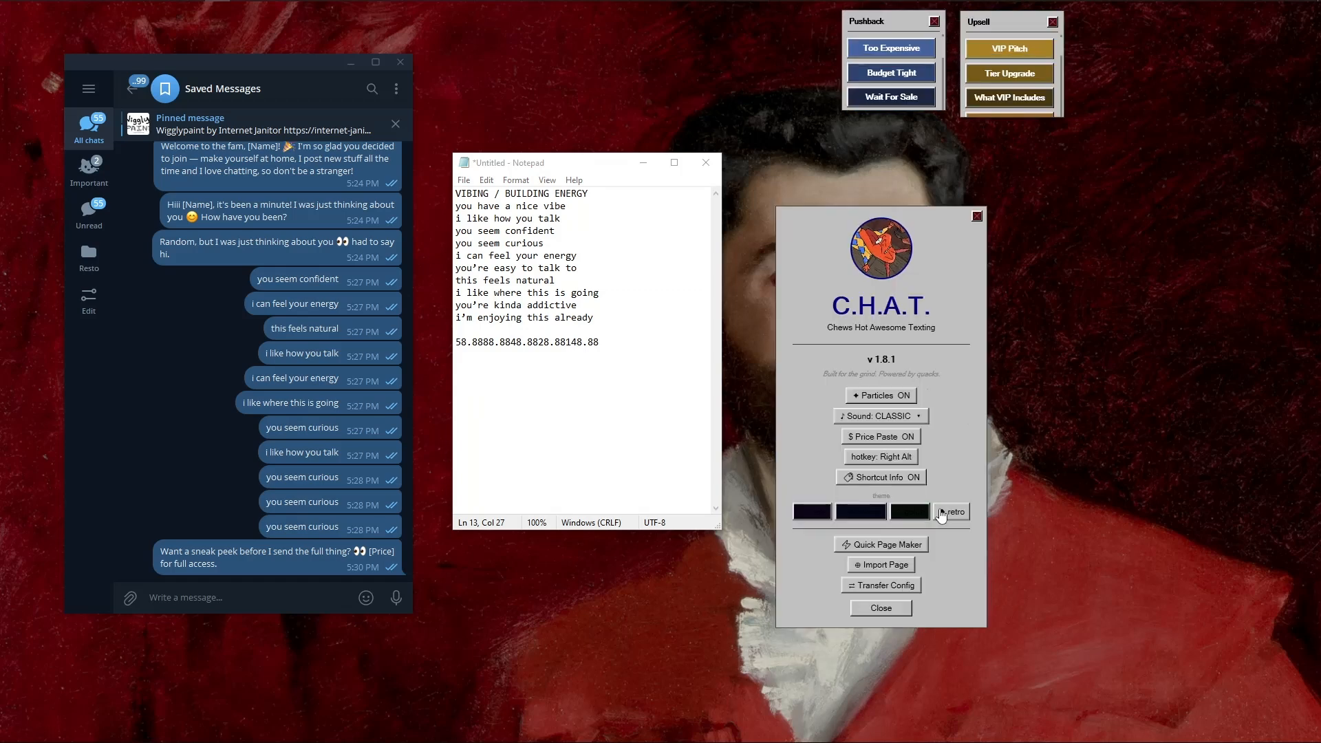
Apply the nemanja theme and switch Shortcut Info off and back on in the app settings
click(866, 508)
click(912, 477)
click(901, 479)
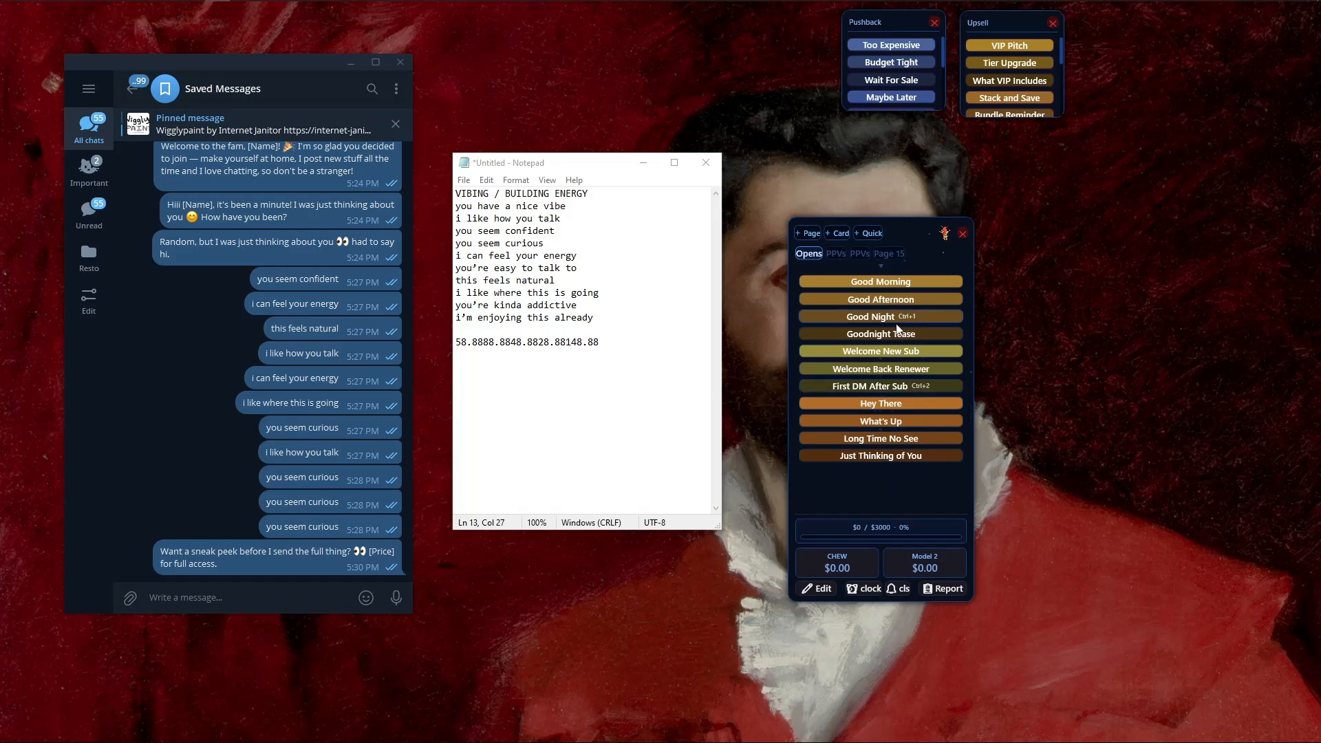
click(945, 233)
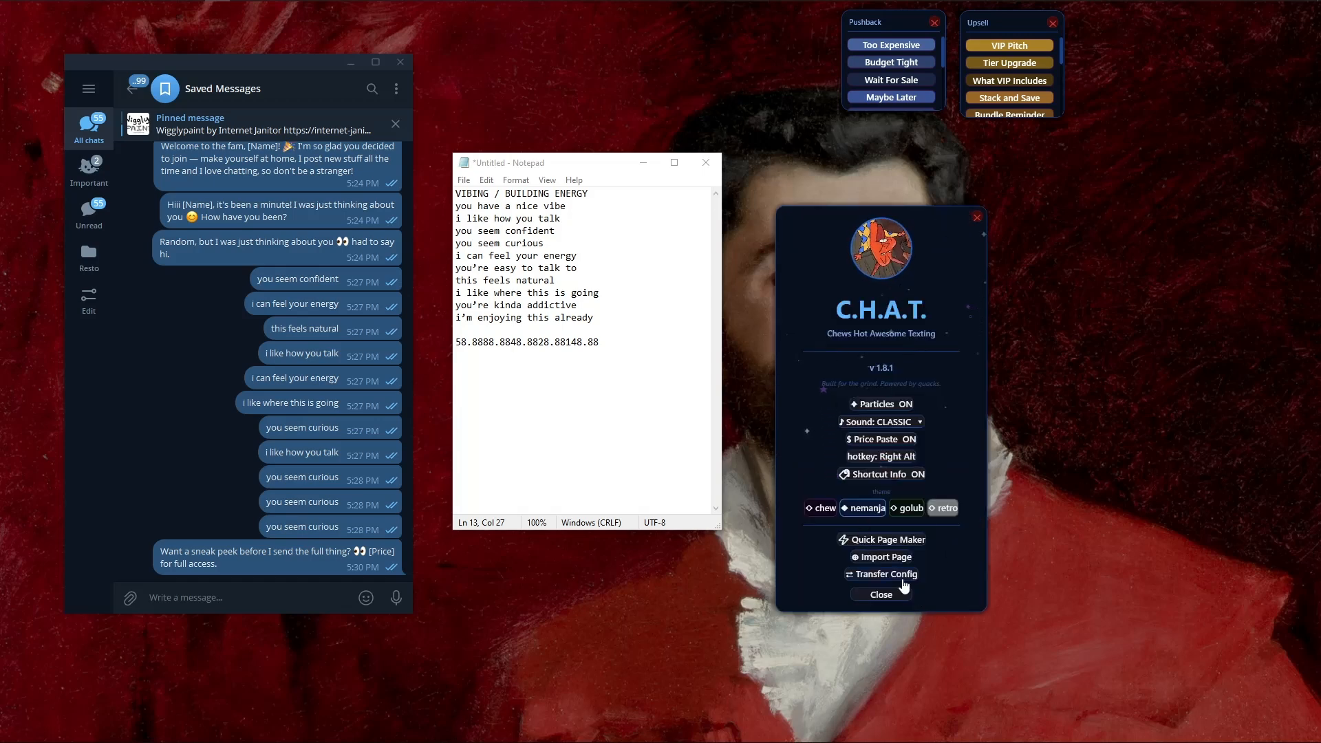
click(977, 218)
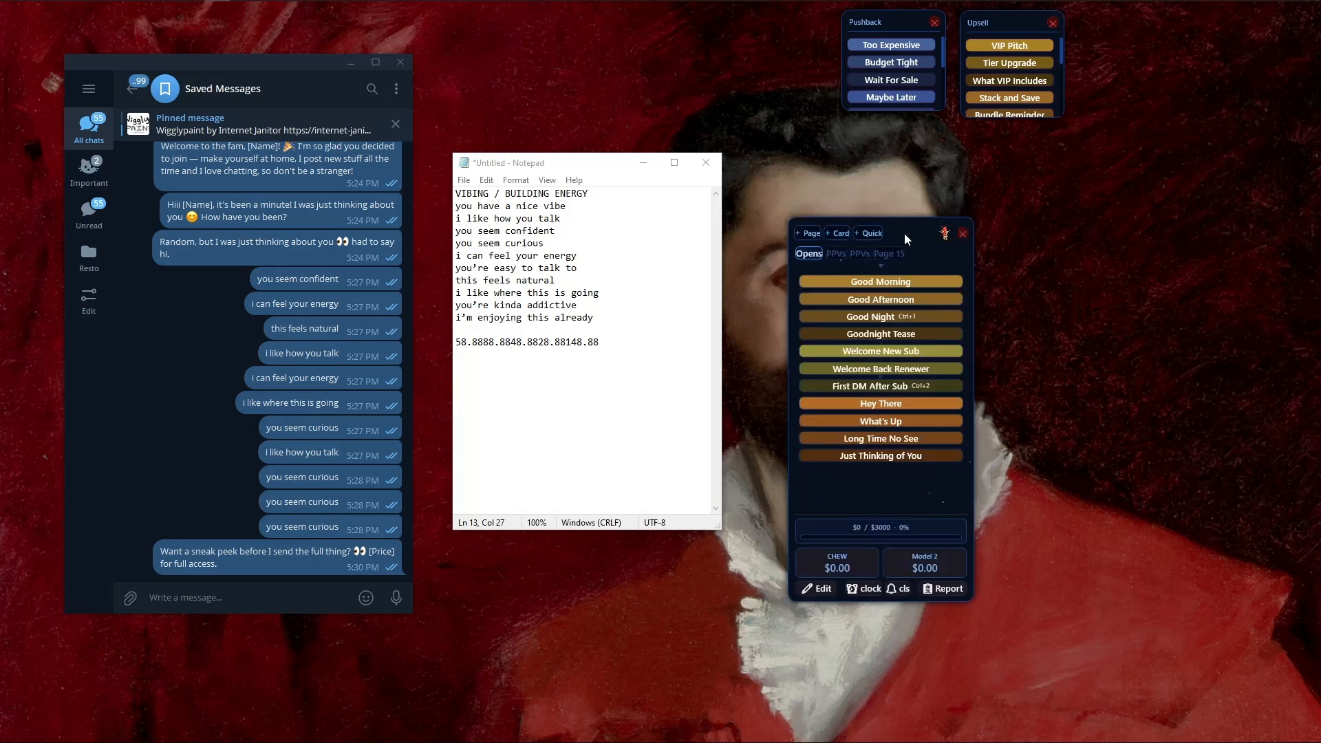
Hide and reshow all the card windows, and move the main card panel over the Notepad window
drag(907, 236, 860, 185)
key(ctrl+space)
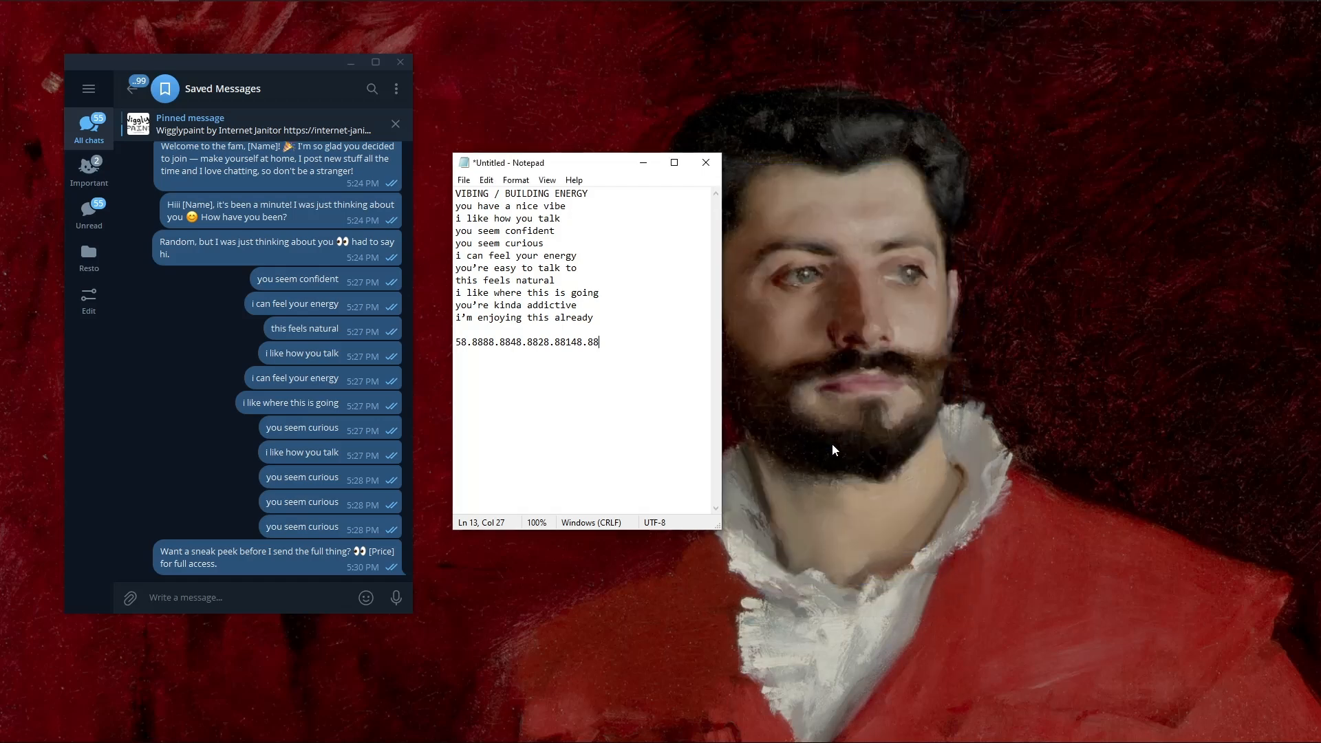
key(ctrl+space)
drag(869, 177, 584, 164)
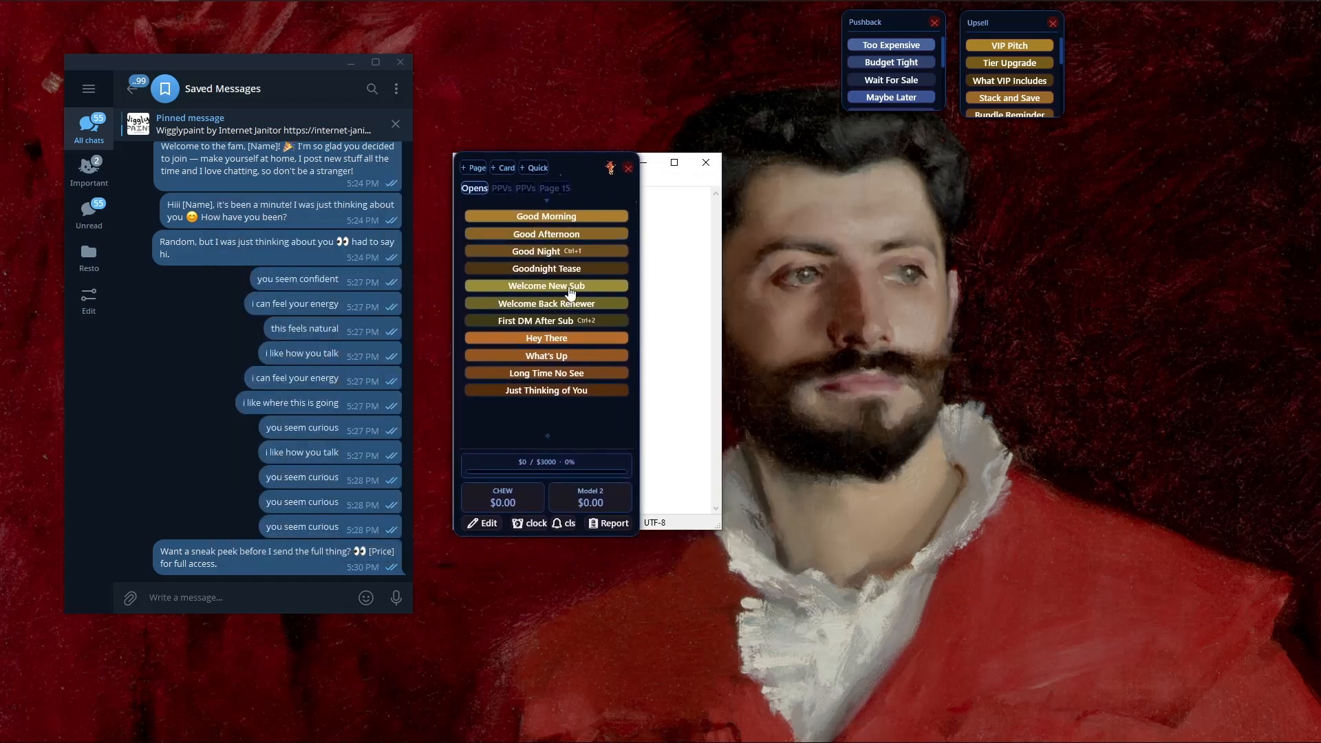
Toggle all the card windows between hidden and shown several times, leaving them hidden
key(ctrl+space)
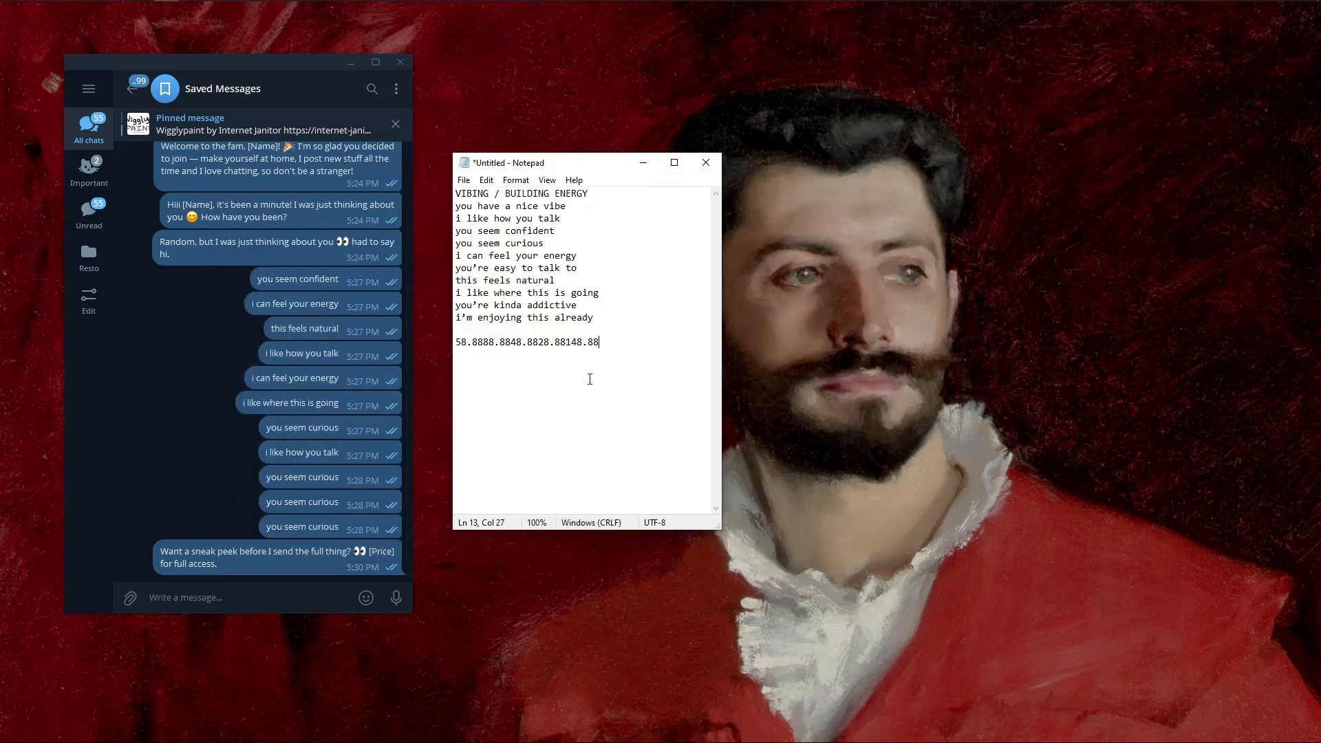
key(ctrl+space)
key(ctrl+space)
key(ctrl+space)
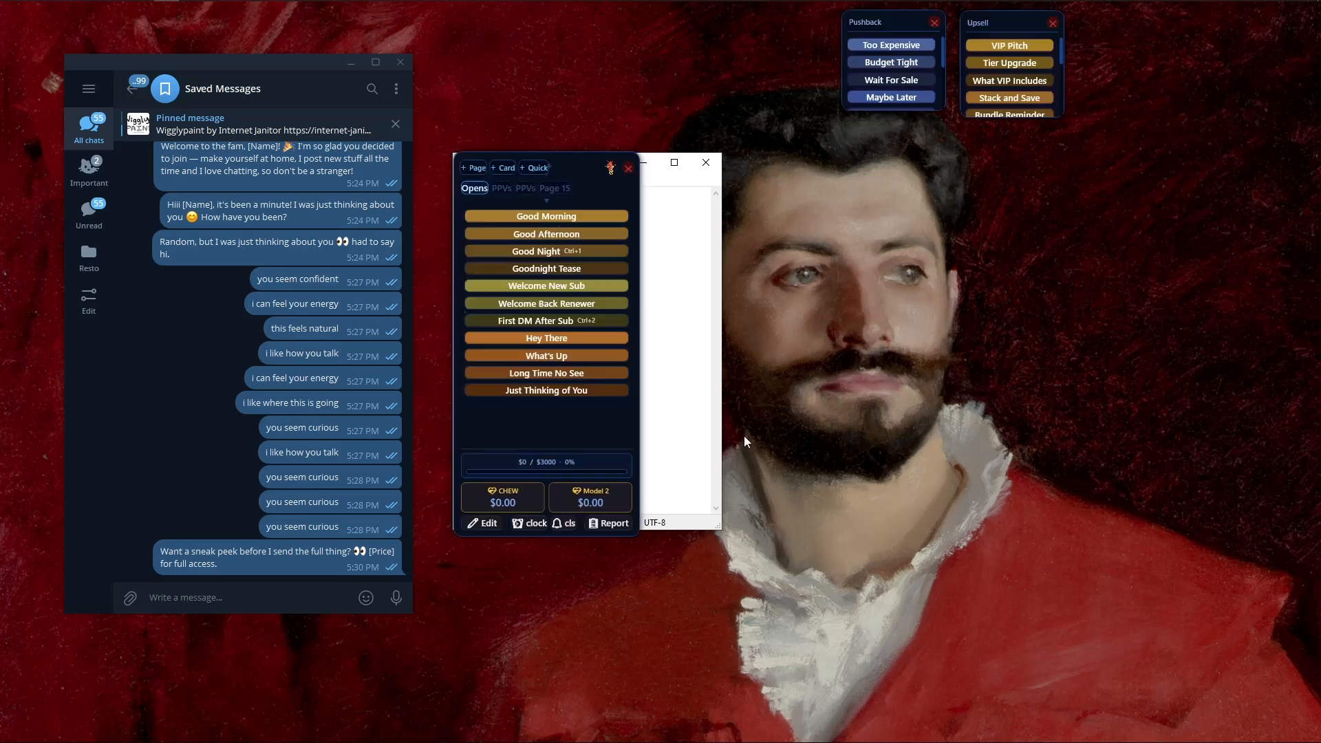
key(ctrl+space)
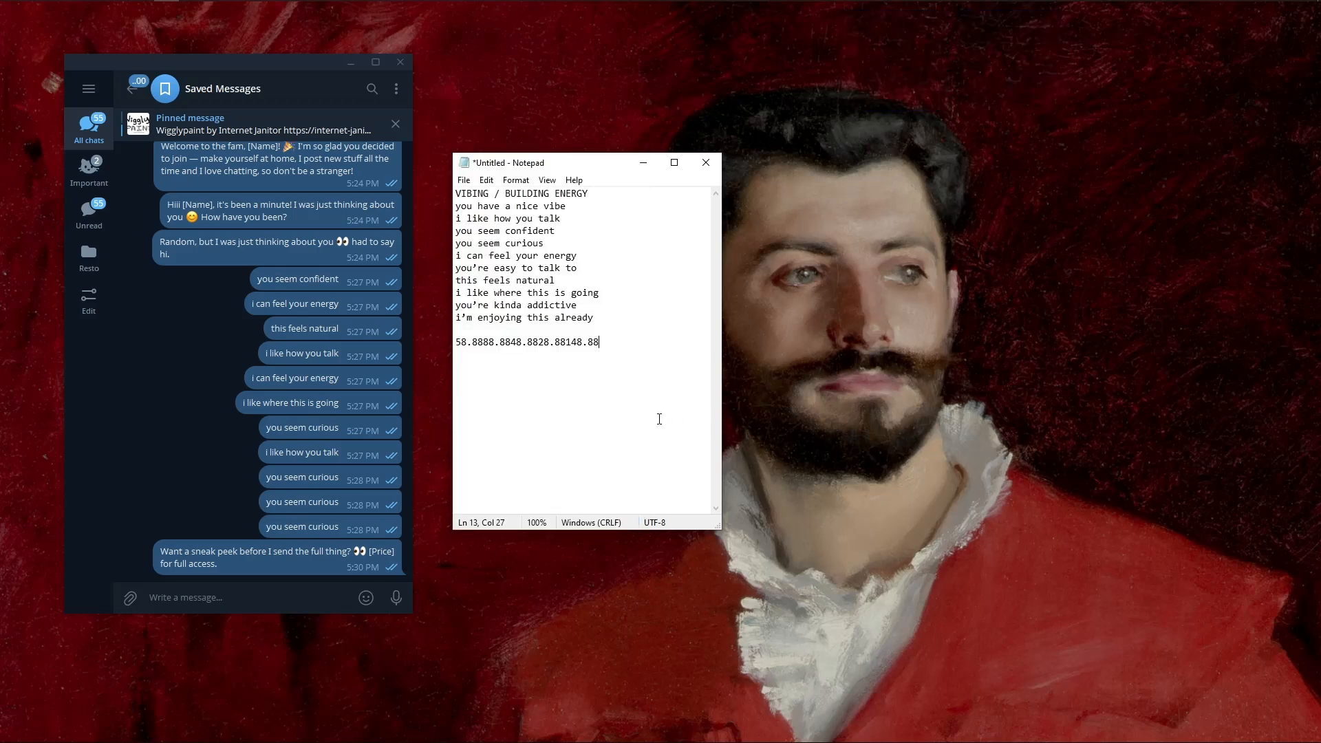
key(ctrl+space)
key(ctrl+space)
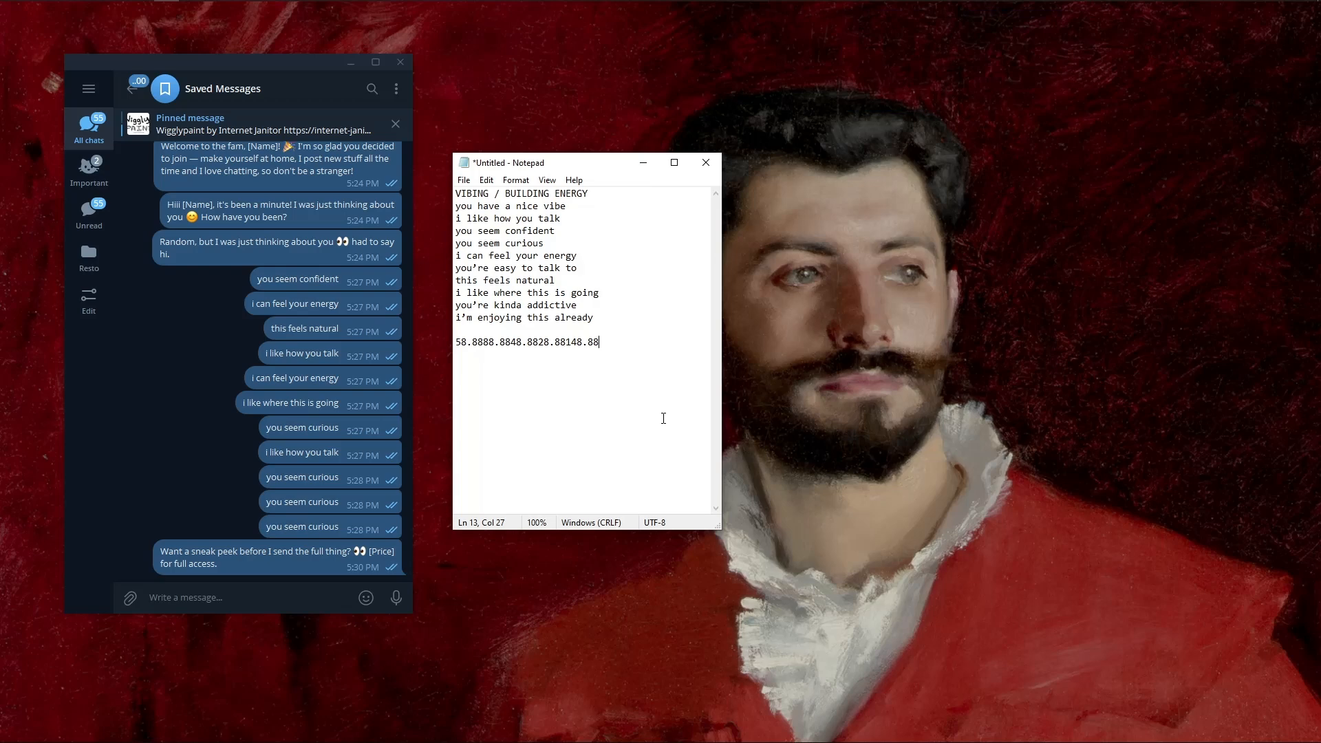